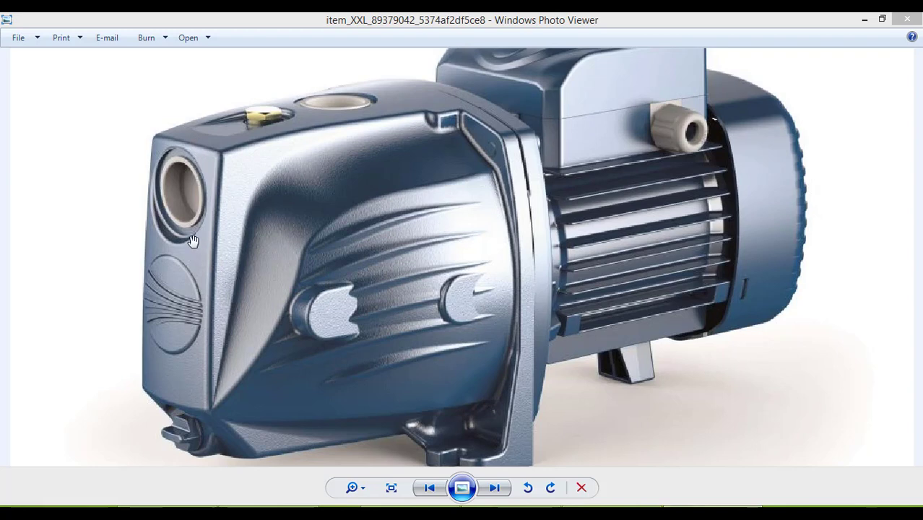
# Examine the round port on top of the pump housing in the reference photo, then switch to 3ds Max
pyautogui.click(402, 123)
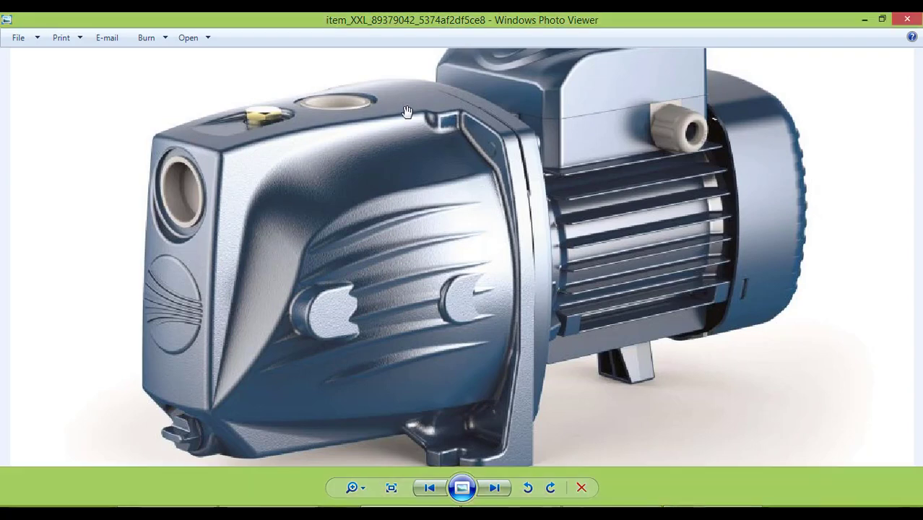
pyautogui.scroll(3, 404, 118)
pyautogui.moveTo(455, 149); pyautogui.dragTo(503, 189)
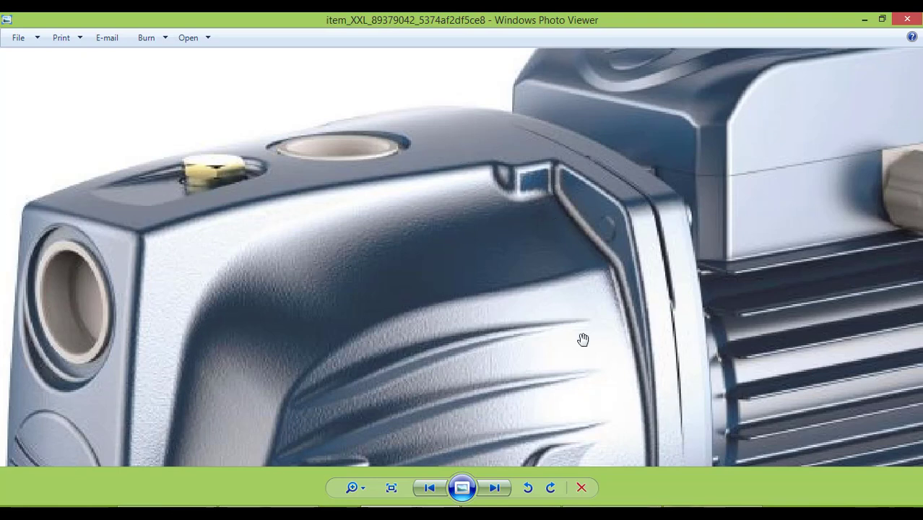
pyautogui.click(513, 510)
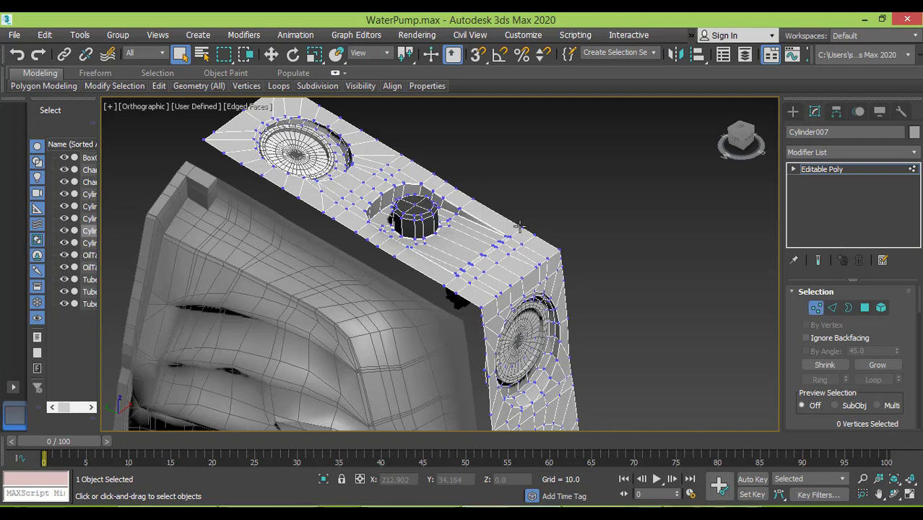
# Leave vertex editing and hide the separate round mesh sitting inside the housing's upper port
pyautogui.moveTo(519, 227); pyautogui.dragTo(508, 214, button='middle')
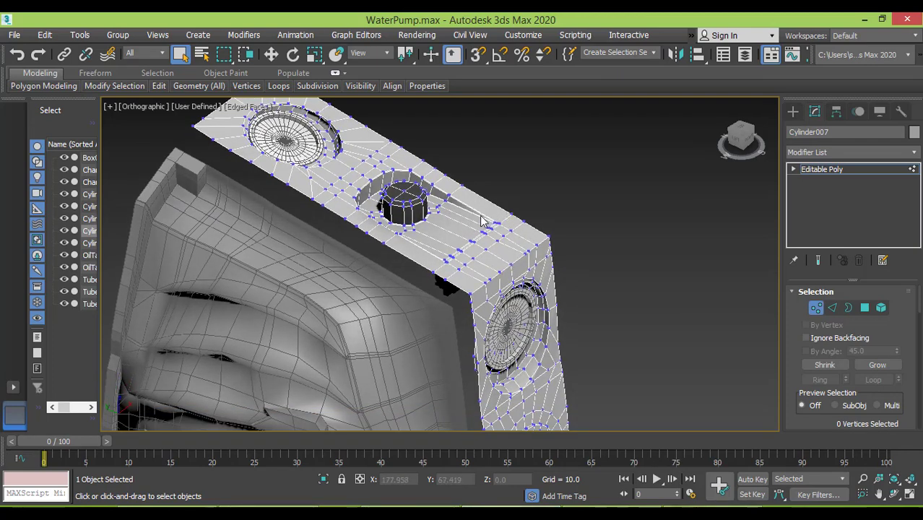
pyautogui.press('t')
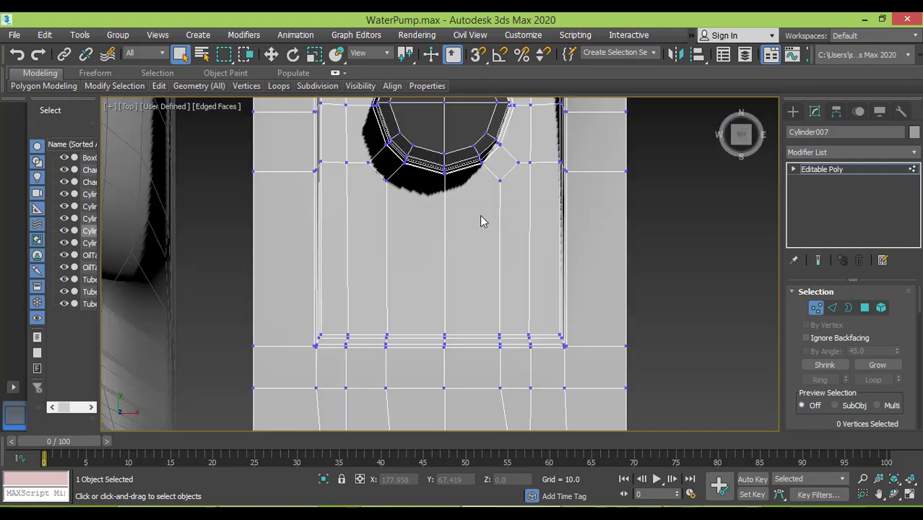
pyautogui.moveTo(484, 200); pyautogui.dragTo(462, 335, button='middle')
pyautogui.scroll(-4, 465, 228)
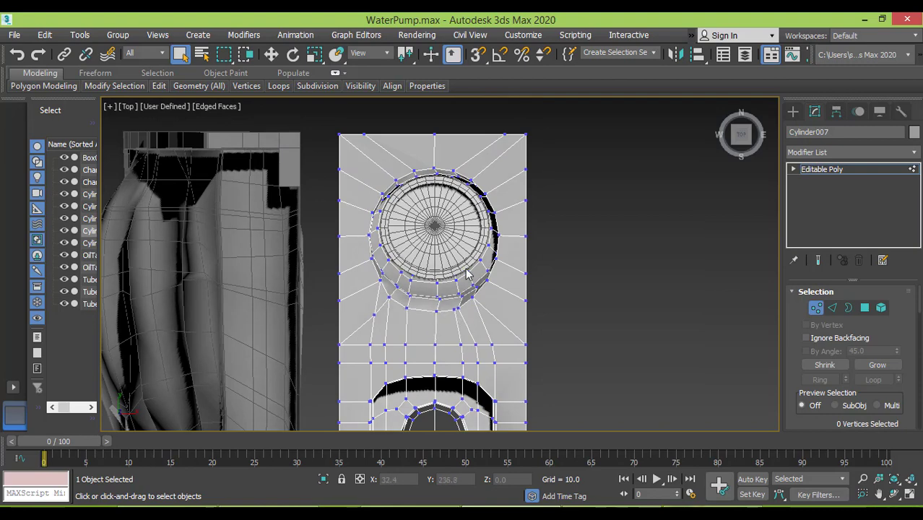
pyautogui.scroll(3, 434, 207)
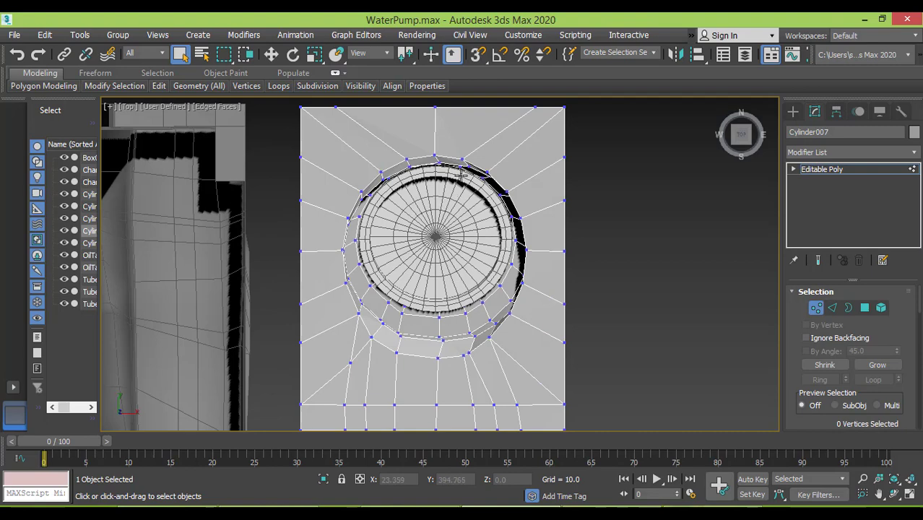
pyautogui.click(460, 172)
pyautogui.click(836, 173)
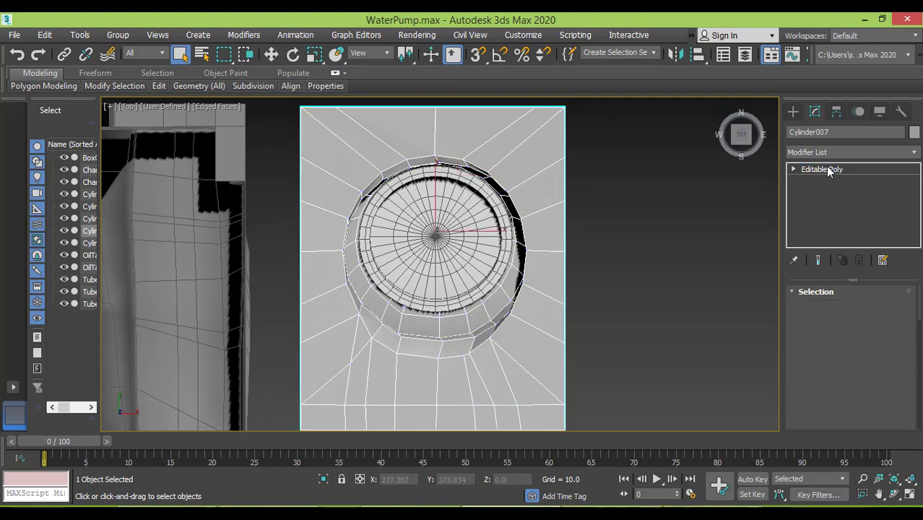
pyautogui.click(441, 203)
pyautogui.rightClick(439, 200)
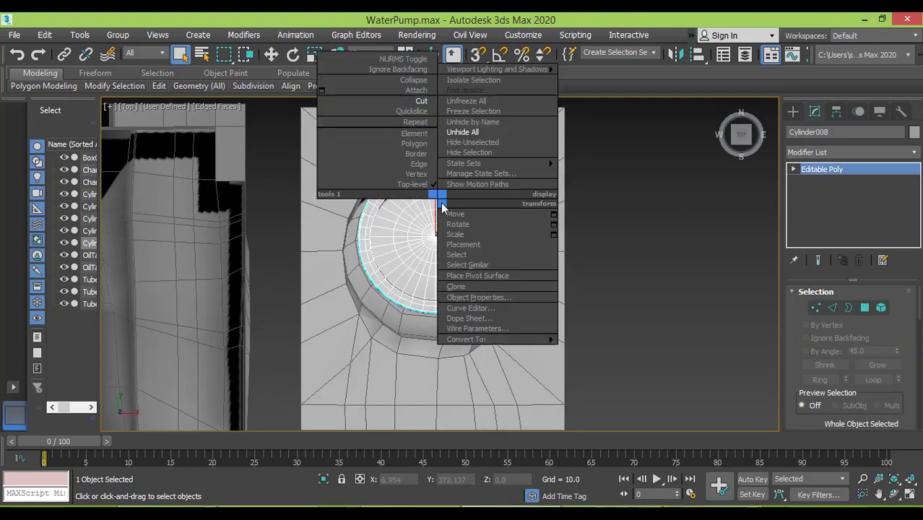
pyautogui.click(492, 155)
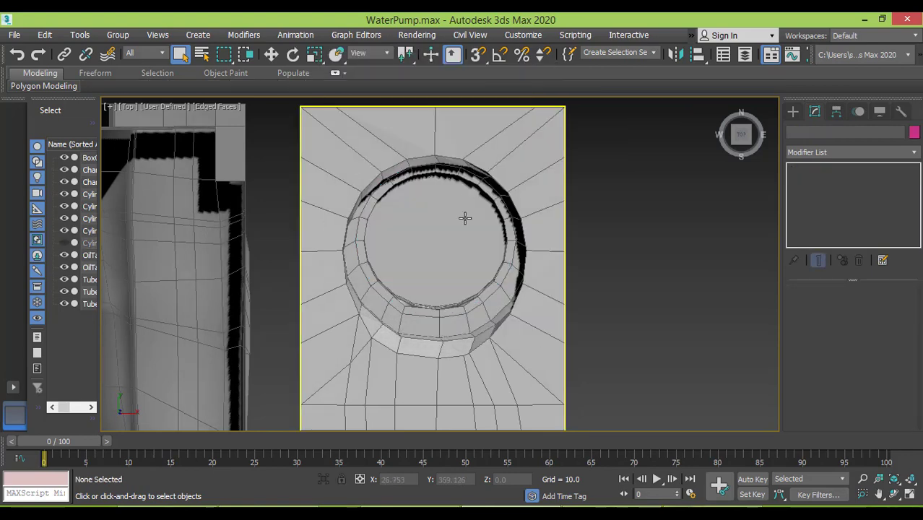
# Select the housing plate Cylinder007 and enter edge-level editing at its upper round port
pyautogui.scroll(8, 462, 216)
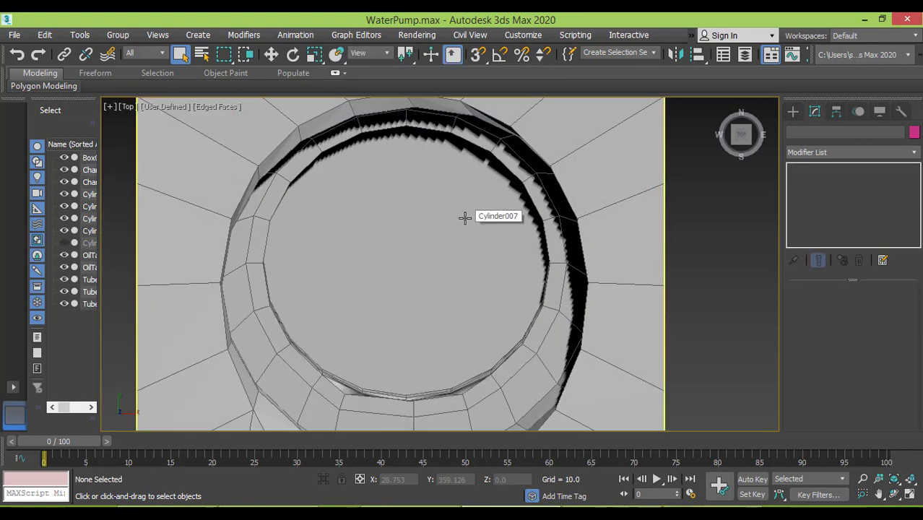
pyautogui.scroll(-5, 425, 206)
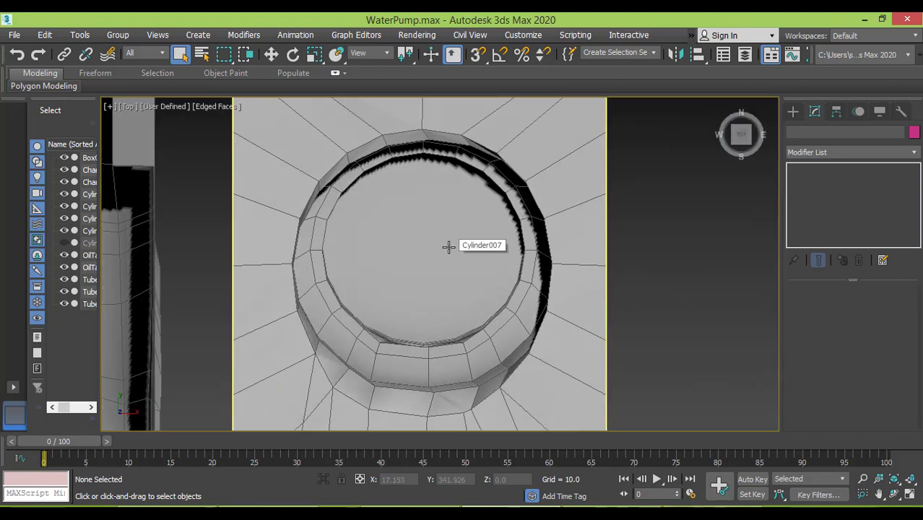
pyautogui.click(422, 237)
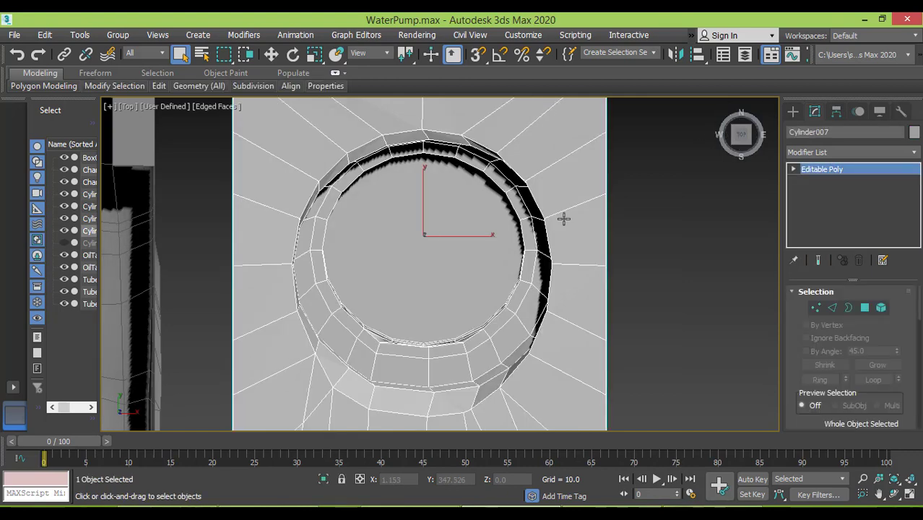
pyautogui.click(832, 309)
pyautogui.keyDown('alt'); pyautogui.moveTo(440, 271); pyautogui.dragTo(466, 247, button='middle'); pyautogui.keyUp('alt')
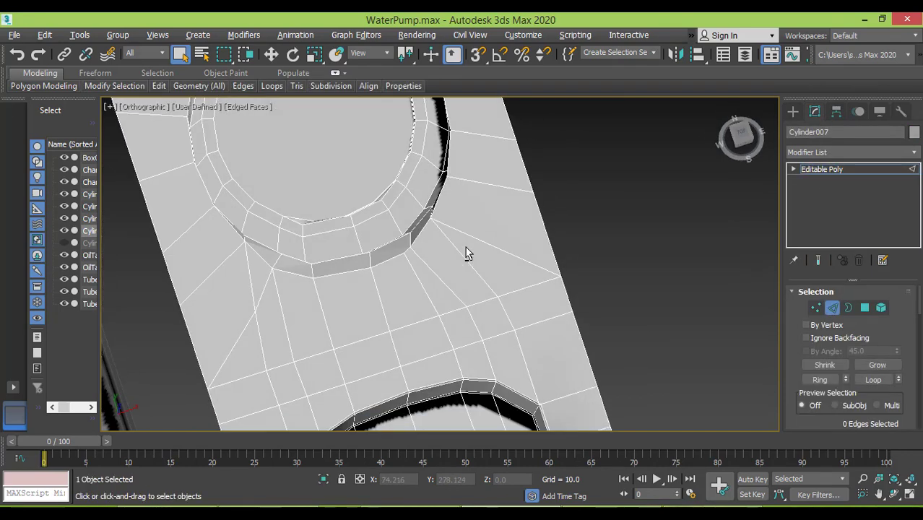
pyautogui.moveTo(411, 204); pyautogui.dragTo(471, 357, button='middle')
pyautogui.scroll(2, 406, 233)
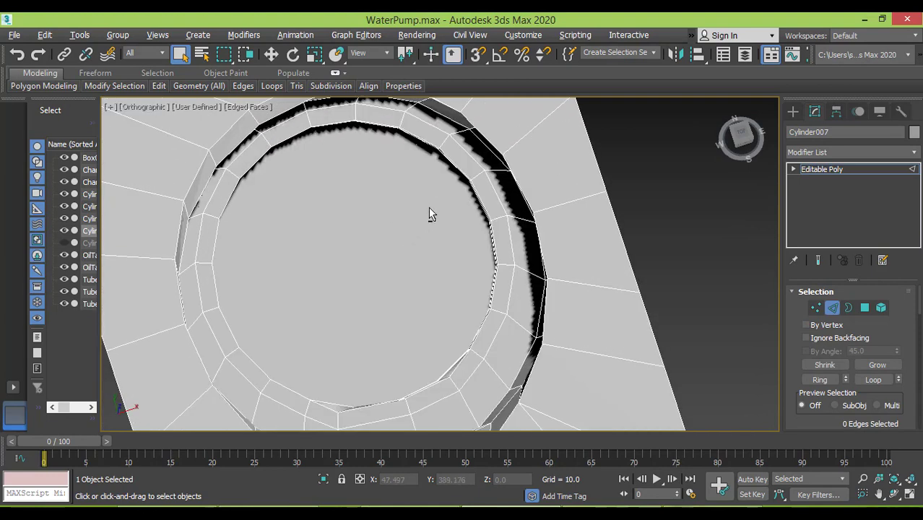
pyautogui.keyDown('alt'); pyautogui.moveTo(429, 209); pyautogui.dragTo(481, 188, button='middle'); pyautogui.keyUp('alt')
pyautogui.moveTo(338, 248); pyautogui.dragTo(533, 250, button='middle')
pyautogui.scroll(3, 315, 187)
# Select four consecutive edges along the bottom rim of the round port recess, dropping the extra picked edge
pyautogui.click(366, 146)
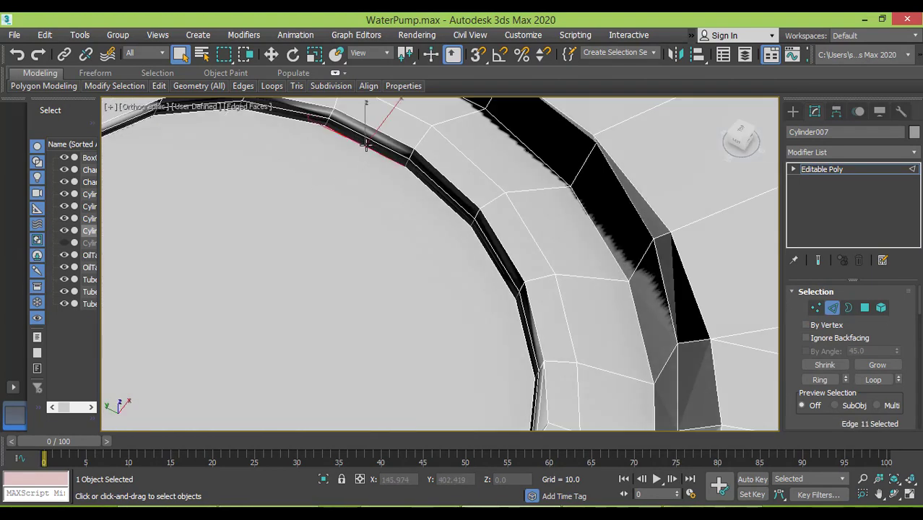
pyautogui.keyDown('shift'); pyautogui.rightClick(293, 115); pyautogui.keyUp('shift')
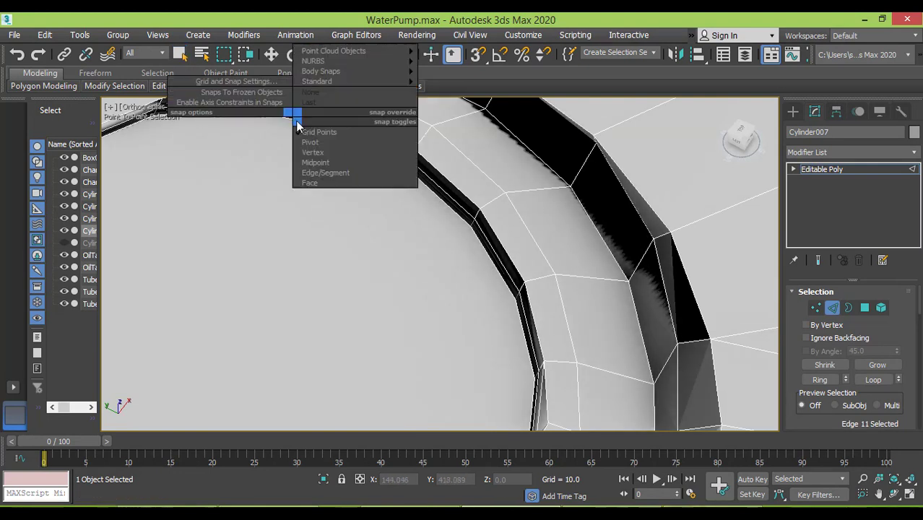
pyautogui.click(236, 153)
pyautogui.keyDown('ctrl'); pyautogui.click(422, 179); pyautogui.keyUp('ctrl')
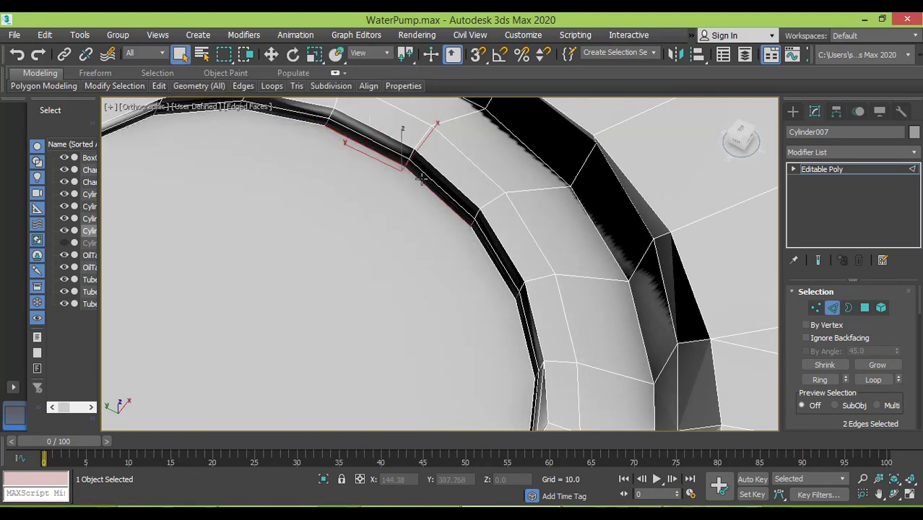
pyautogui.keyDown('ctrl'); pyautogui.click(473, 236); pyautogui.keyUp('ctrl')
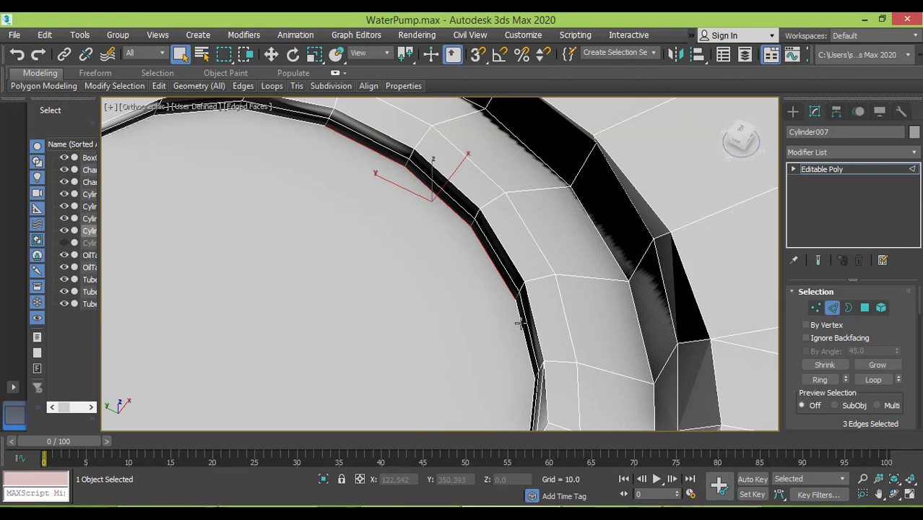
pyautogui.keyDown('ctrl'); pyautogui.click(520, 322); pyautogui.keyUp('ctrl')
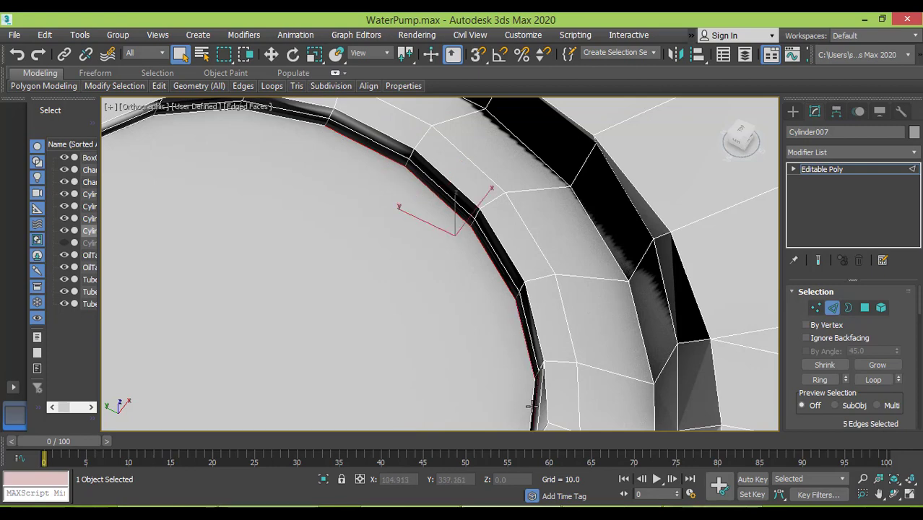
pyautogui.moveTo(542, 378); pyautogui.dragTo(612, 217, button='middle')
pyautogui.keyDown('alt'); pyautogui.moveTo(590, 309); pyautogui.dragTo(719, 266, button='middle'); pyautogui.keyUp('alt')
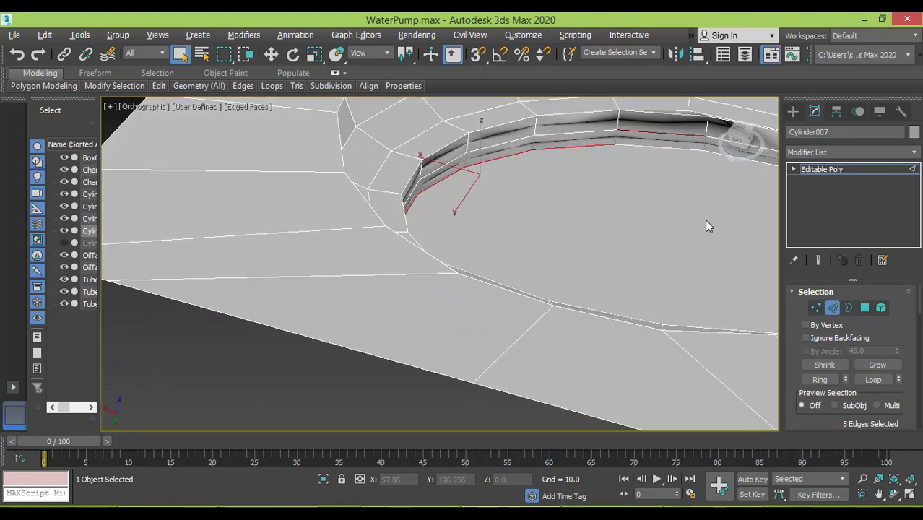
pyautogui.hotkey('ctrl', 'z')
# Extend the bottom rim selection around the port recess by five more edges, to nine edges
pyautogui.keyDown('alt'); pyautogui.moveTo(701, 204); pyautogui.dragTo(501, 203, button='middle'); pyautogui.keyUp('alt')
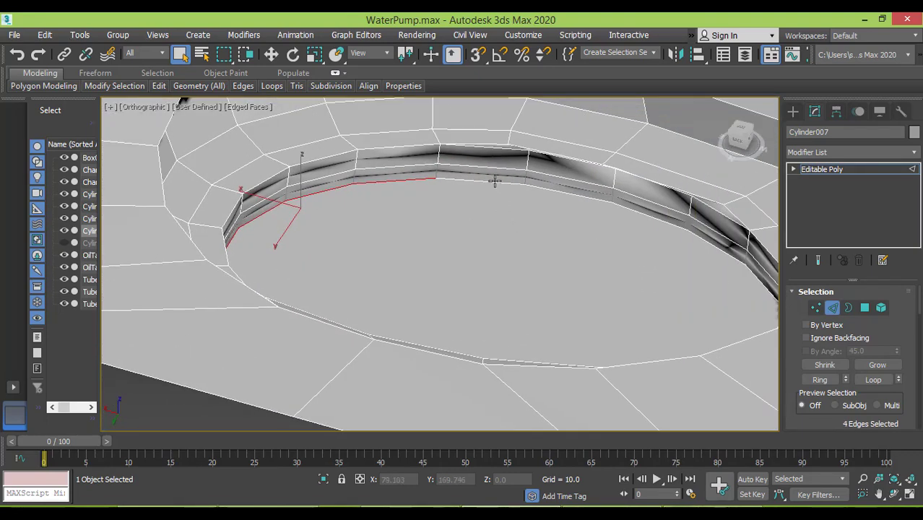
pyautogui.keyDown('ctrl'); pyautogui.click(495, 180); pyautogui.keyUp('ctrl')
pyautogui.keyDown('ctrl'); pyautogui.click(561, 189); pyautogui.keyUp('ctrl')
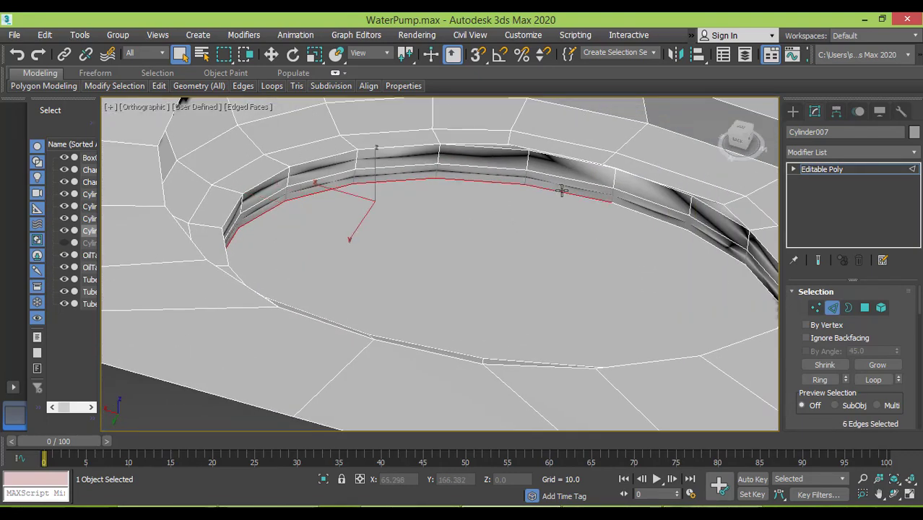
pyautogui.keyDown('ctrl'); pyautogui.click(645, 213); pyautogui.keyUp('ctrl')
pyautogui.keyDown('ctrl'); pyautogui.click(728, 261); pyautogui.keyUp('ctrl')
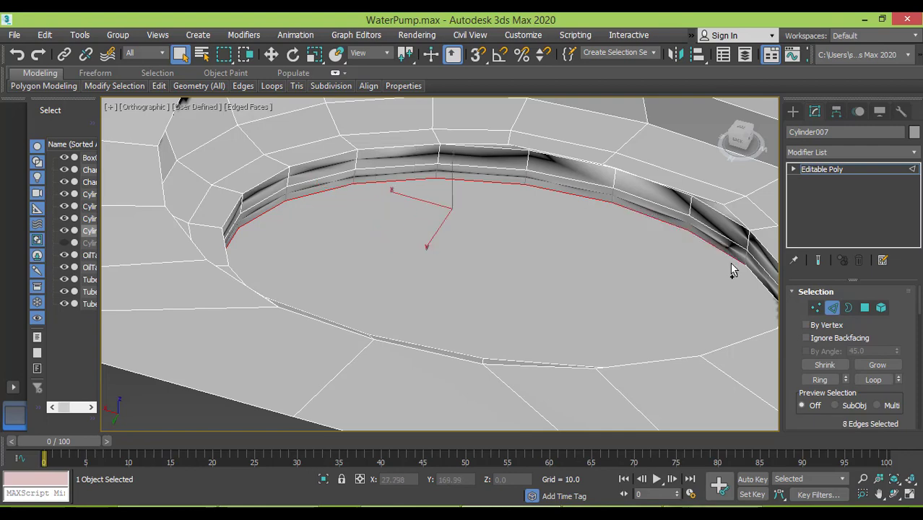
pyautogui.keyDown('ctrl'); pyautogui.click(766, 286); pyautogui.keyUp('ctrl')
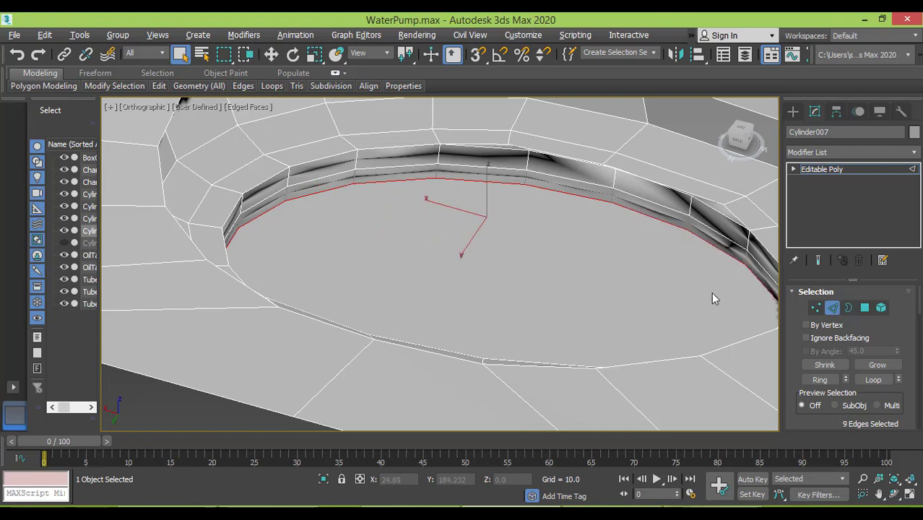
# Add the next four bottom rim edges of the port recess to the selection, for 13 edges
pyautogui.keyDown('alt'); pyautogui.moveTo(711, 292); pyautogui.dragTo(808, 281, button='middle'); pyautogui.keyUp('alt')
pyautogui.keyDown('alt'); pyautogui.moveTo(720, 227); pyautogui.dragTo(604, 285, button='middle'); pyautogui.keyUp('alt')
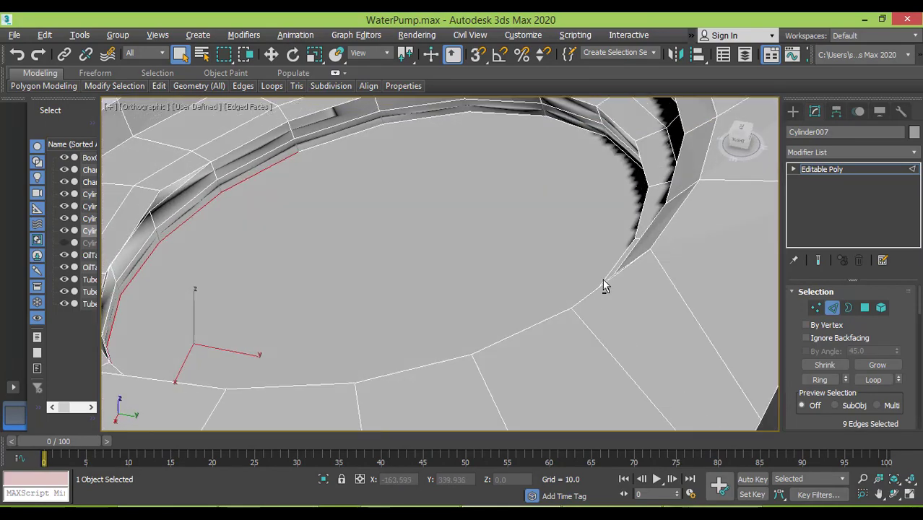
pyautogui.keyDown('ctrl'); pyautogui.click(364, 131); pyautogui.keyUp('ctrl')
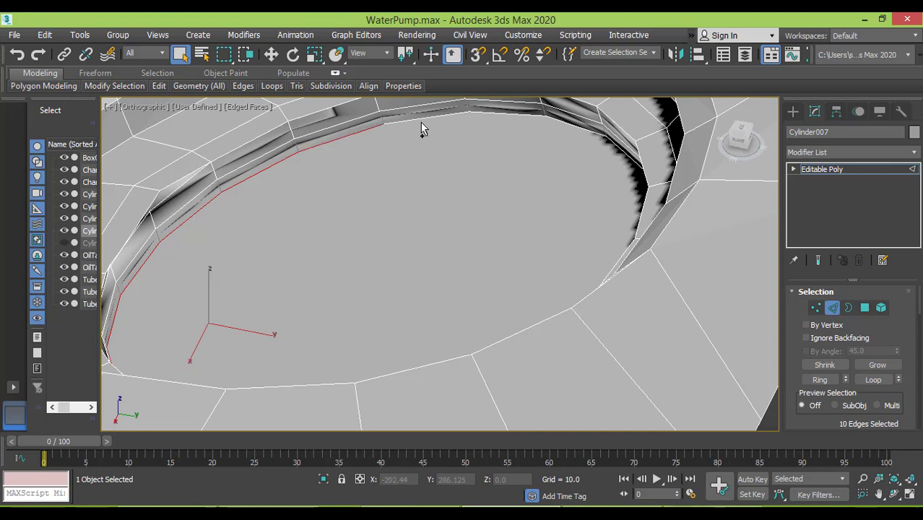
pyautogui.keyDown('ctrl'); pyautogui.click(433, 117); pyautogui.keyUp('ctrl')
pyautogui.keyDown('ctrl'); pyautogui.click(508, 114); pyautogui.keyUp('ctrl')
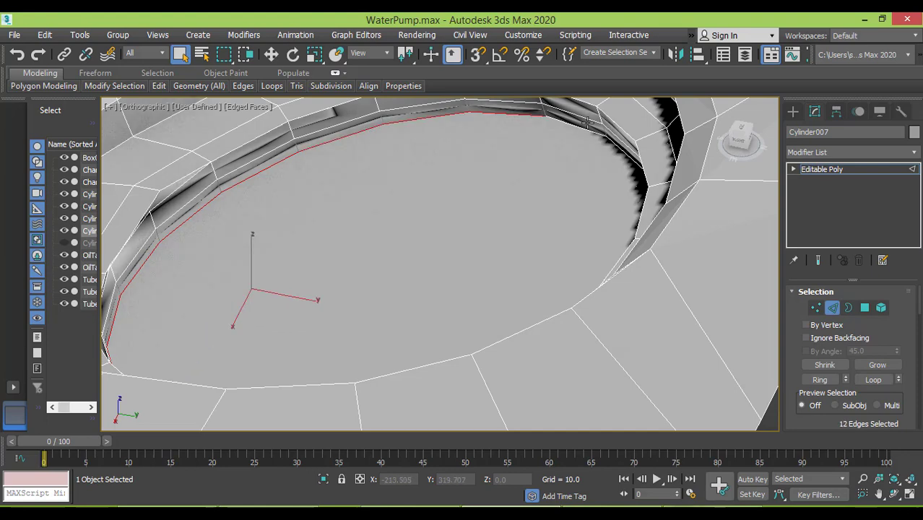
pyautogui.keyDown('ctrl'); pyautogui.click(580, 127); pyautogui.keyUp('ctrl')
# Continue the bottom rim selection with five further edges of the port recess, reaching 18 edges
pyautogui.keyDown('alt'); pyautogui.moveTo(598, 174); pyautogui.dragTo(137, 206, button='middle'); pyautogui.keyUp('alt')
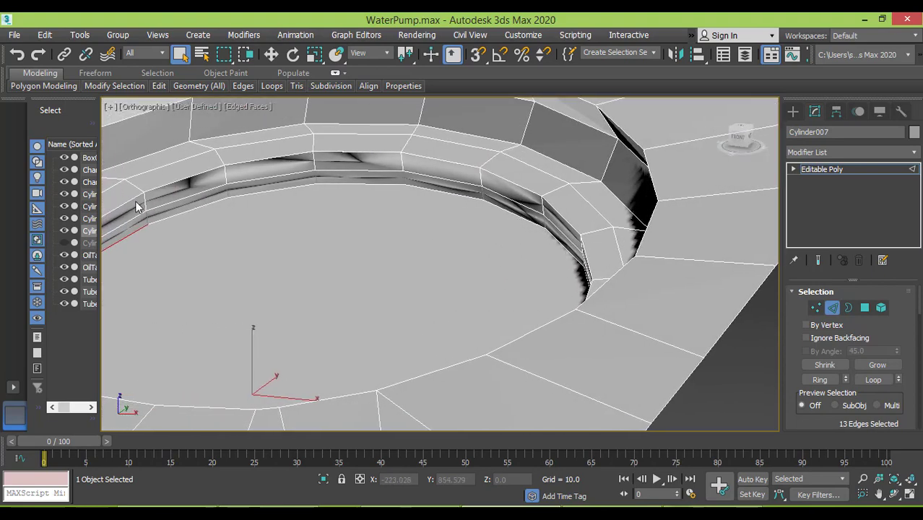
pyautogui.keyDown('ctrl'); pyautogui.click(206, 204); pyautogui.keyUp('ctrl')
pyautogui.keyDown('ctrl'); pyautogui.click(280, 189); pyautogui.keyUp('ctrl')
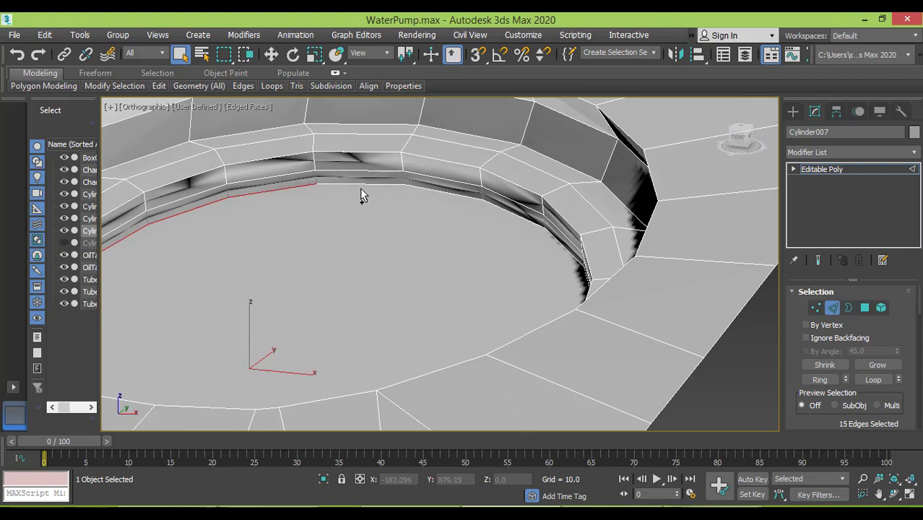
pyautogui.keyDown('ctrl'); pyautogui.click(361, 185); pyautogui.keyUp('ctrl')
pyautogui.keyDown('ctrl'); pyautogui.click(447, 190); pyautogui.keyUp('ctrl')
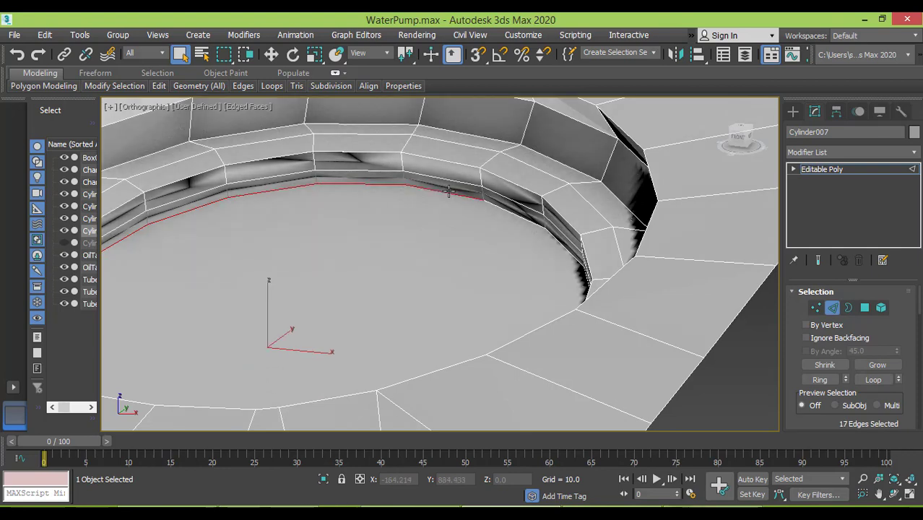
pyautogui.keyDown('ctrl'); pyautogui.click(502, 210); pyautogui.keyUp('ctrl')
# Add the last two rim edges to close the 20-edge loop and show the port in the top view
pyautogui.scroll(-4, 489, 228)
pyautogui.keyDown('alt'); pyautogui.moveTo(488, 228); pyautogui.dragTo(530, 271, button='middle'); pyautogui.keyUp('alt')
pyautogui.scroll(3, 439, 215)
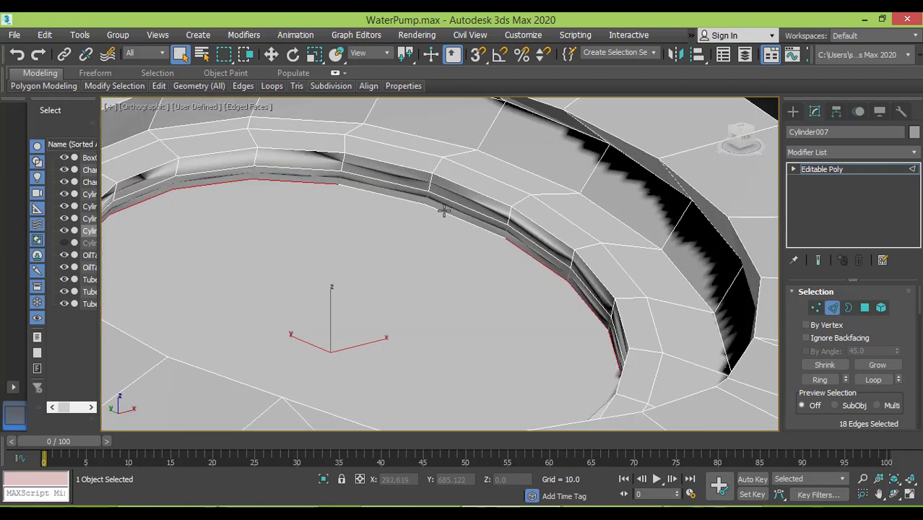
pyautogui.keyDown('ctrl'); pyautogui.click(444, 211); pyautogui.keyUp('ctrl')
pyautogui.keyDown('ctrl'); pyautogui.click(406, 201); pyautogui.keyUp('ctrl')
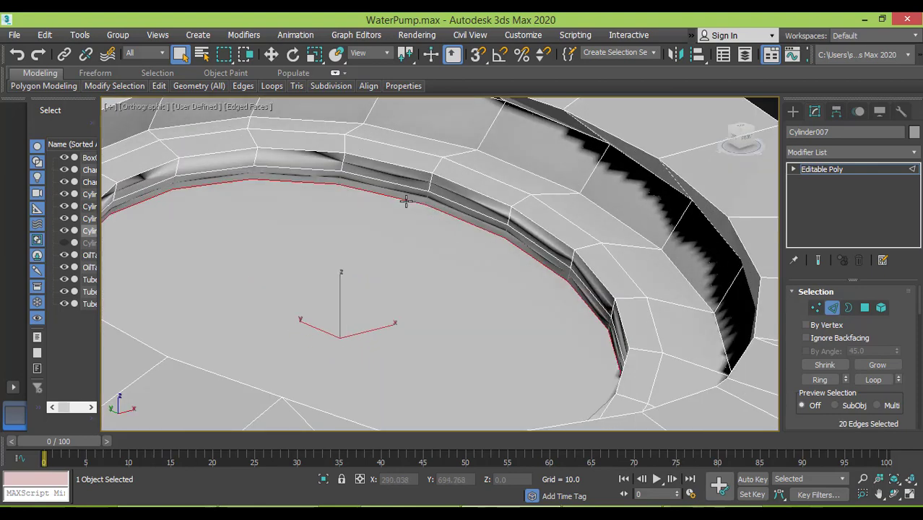
pyautogui.press('t')
pyautogui.moveTo(421, 174); pyautogui.dragTo(413, 380, button='middle')
pyautogui.scroll(-2, 425, 241)
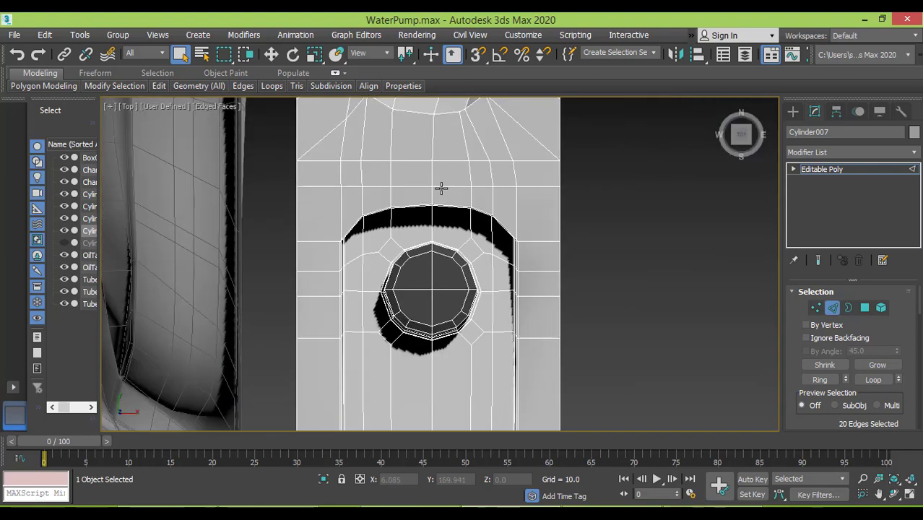
pyautogui.moveTo(441, 191); pyautogui.dragTo(434, 459, button='middle')
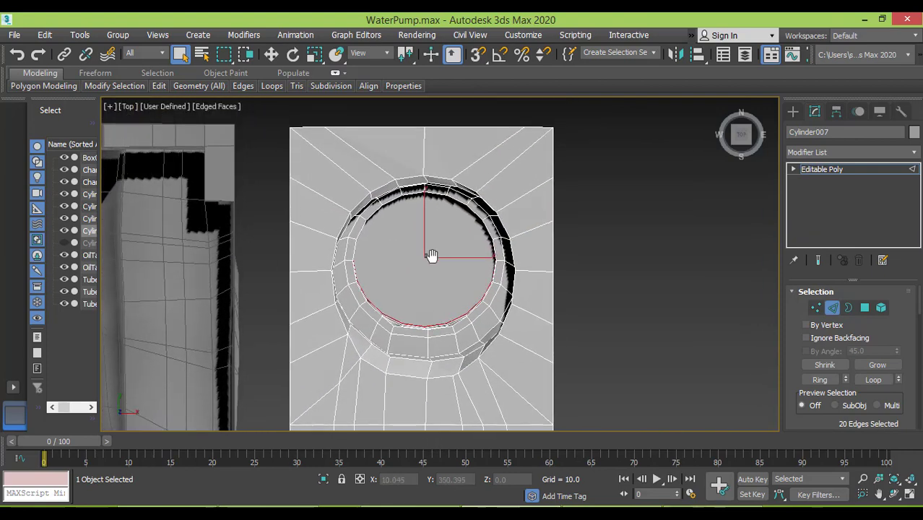
# Scale the selected 20-edge loop uniformly inward to form a narrow inner ring on the port floor
pyautogui.click(315, 54)
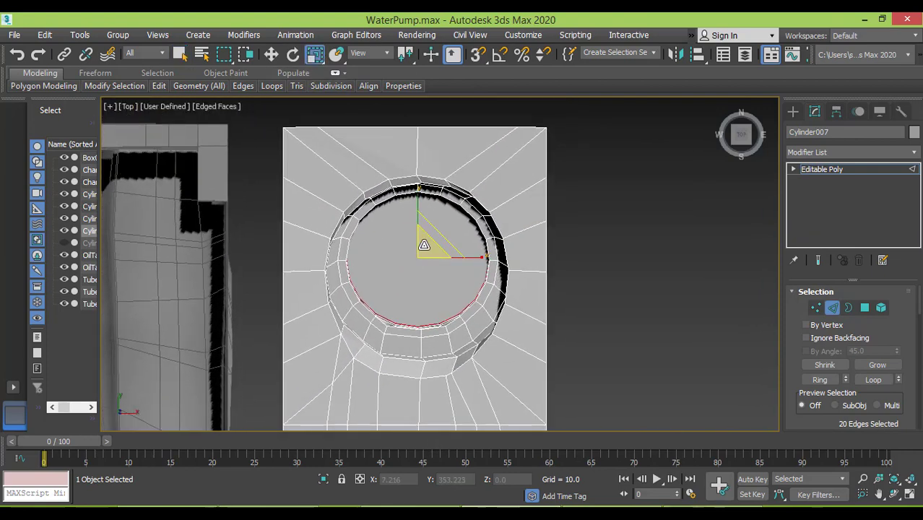
pyautogui.moveTo(431, 241); pyautogui.dragTo(427, 244)
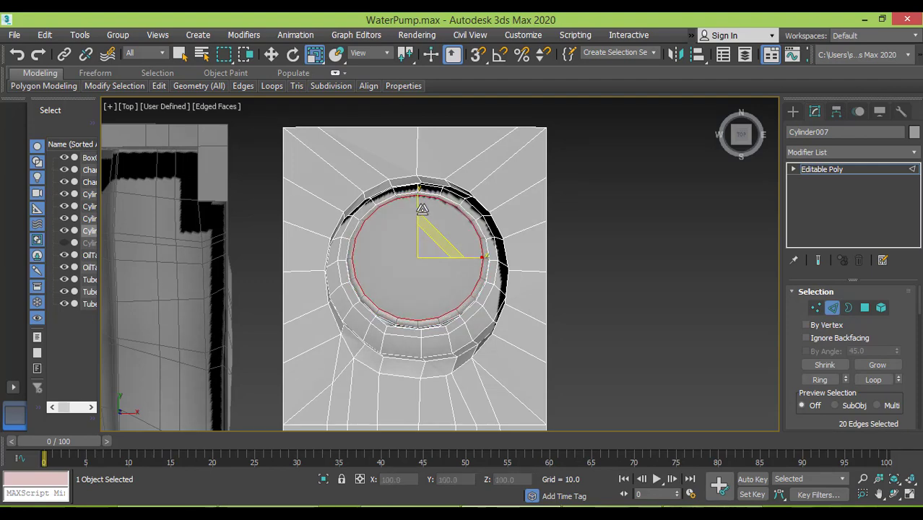
# Cut three vertical edges across the round port floor between opposite rim vertices, one through the centre and one on each side
pyautogui.scroll(2, 421, 208)
pyautogui.scroll(3, 417, 211)
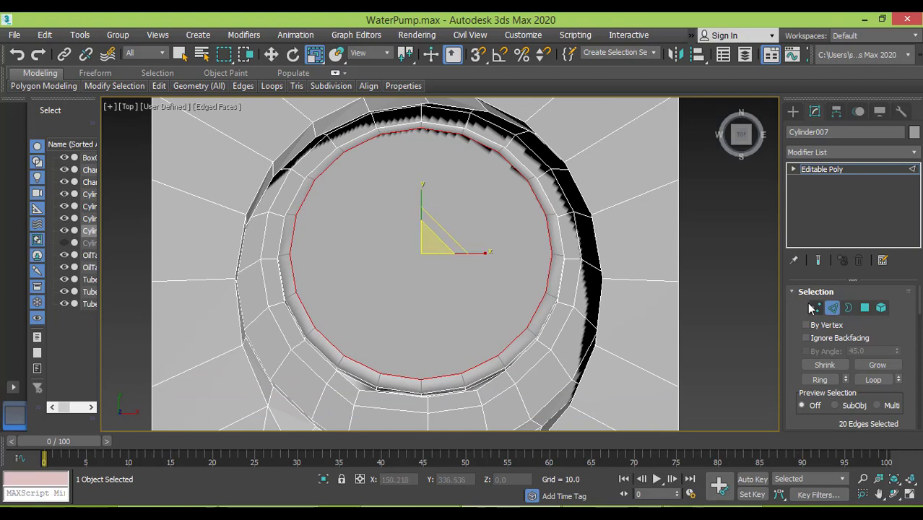
pyautogui.click(816, 307)
pyautogui.rightClick(464, 195)
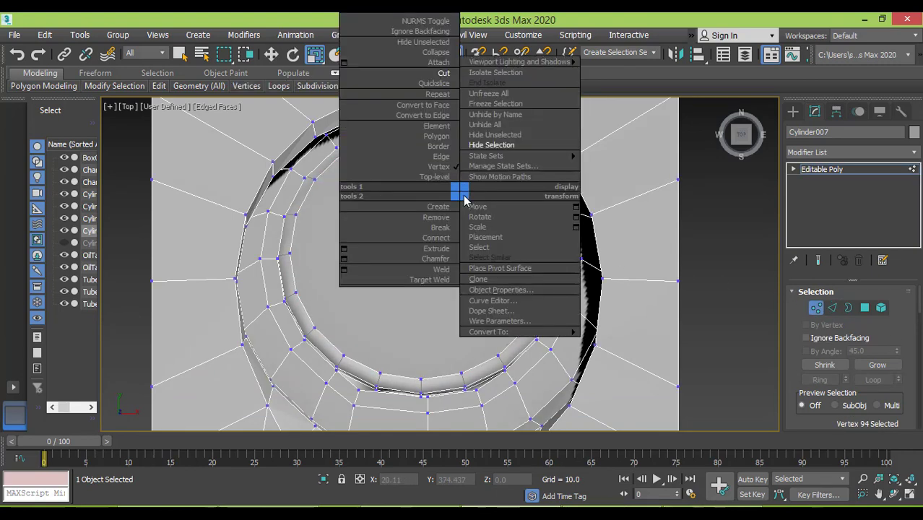
pyautogui.click(433, 92)
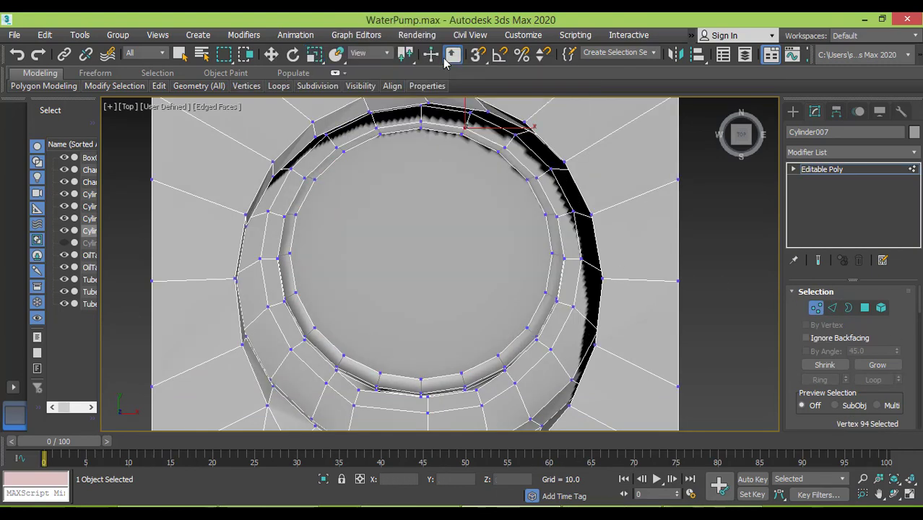
pyautogui.click(420, 130)
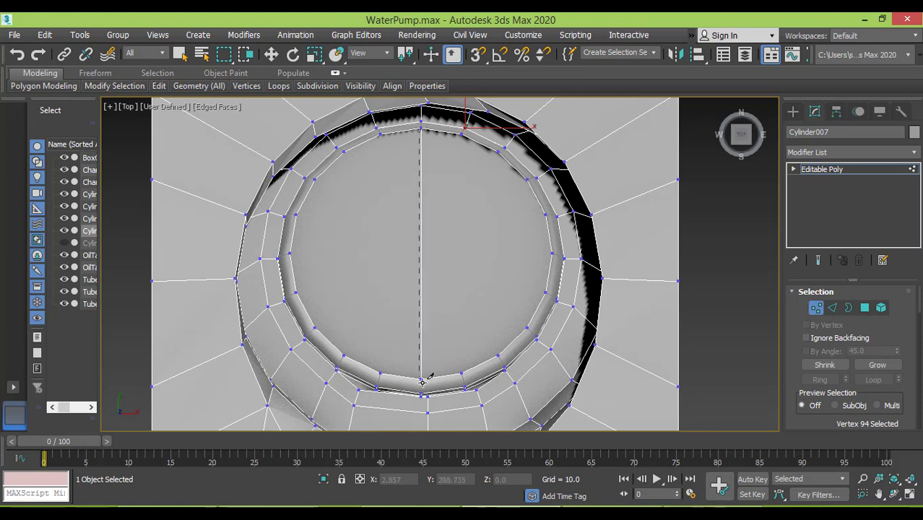
pyautogui.click(424, 377)
pyautogui.click(499, 151)
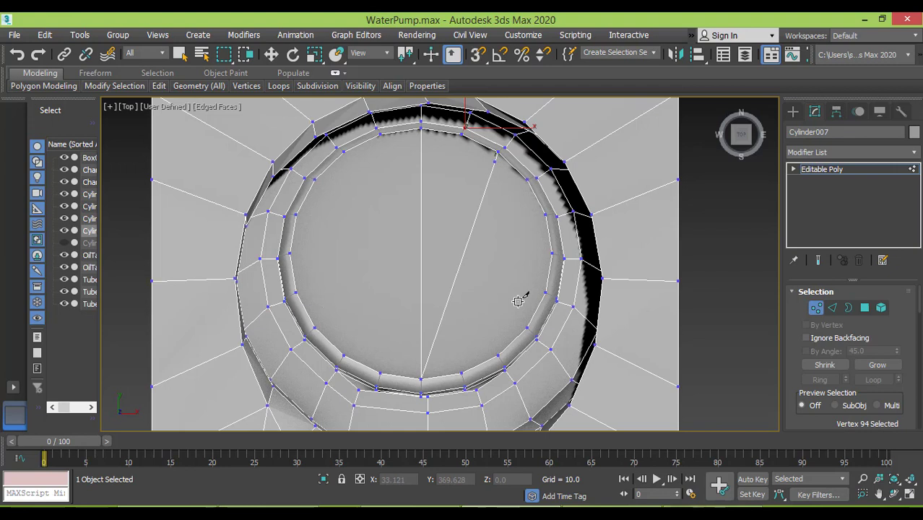
pyautogui.click(498, 352)
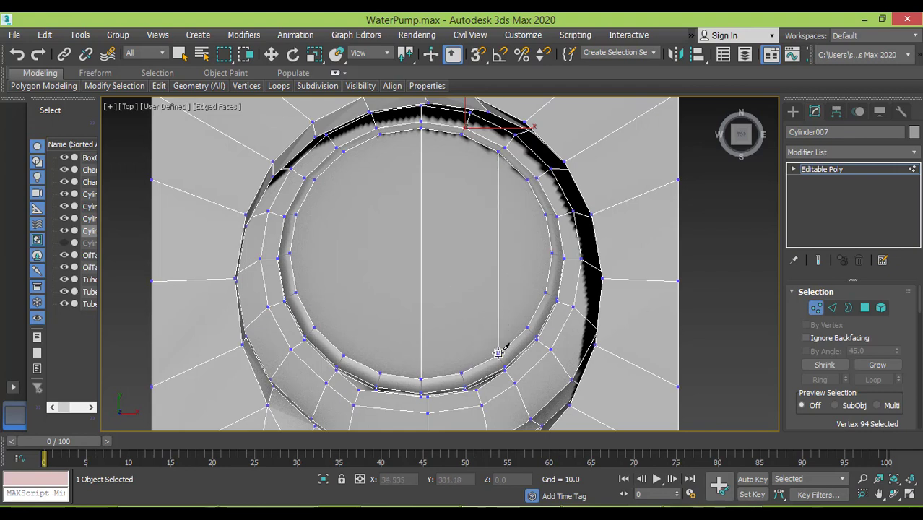
pyautogui.click(343, 151)
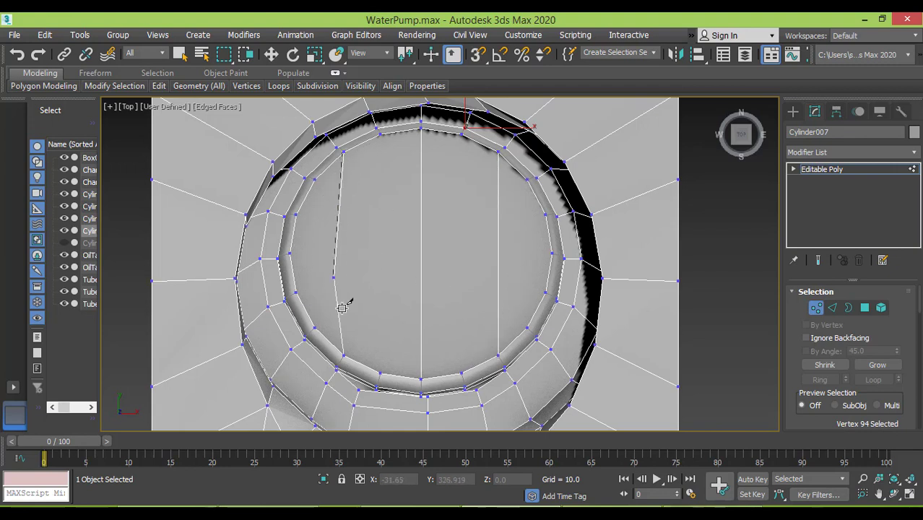
pyautogui.click(344, 352)
# Cut an edge from the upper rim on each side of the port to the housing's top edge and finish cutting
pyautogui.scroll(-4, 459, 240)
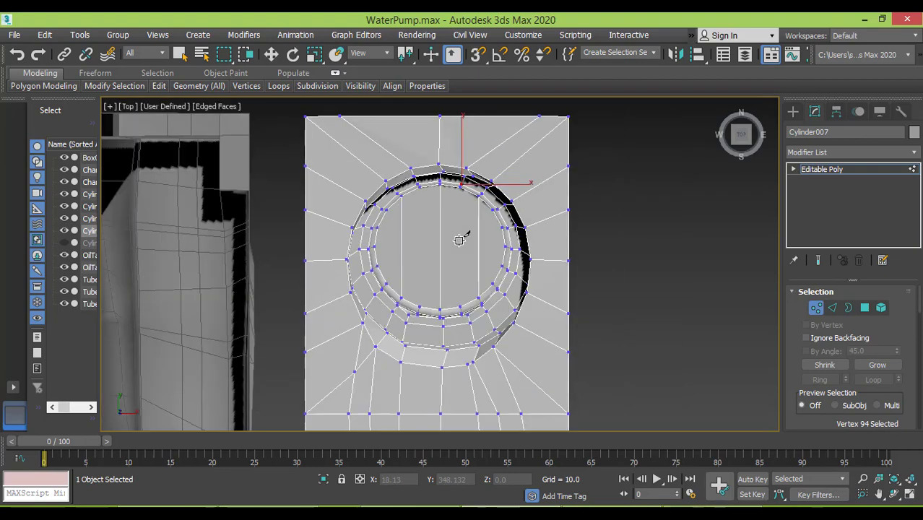
pyautogui.moveTo(458, 240); pyautogui.dragTo(448, 243, button='middle')
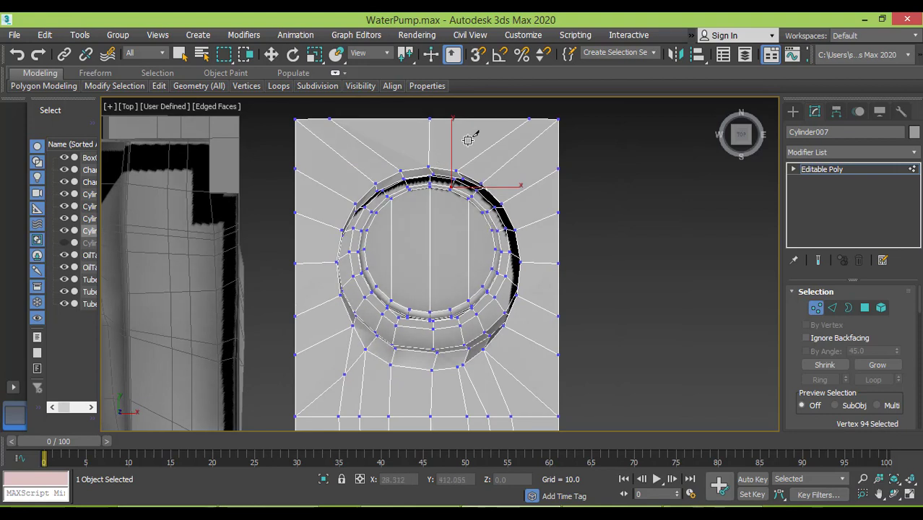
pyautogui.click(484, 183)
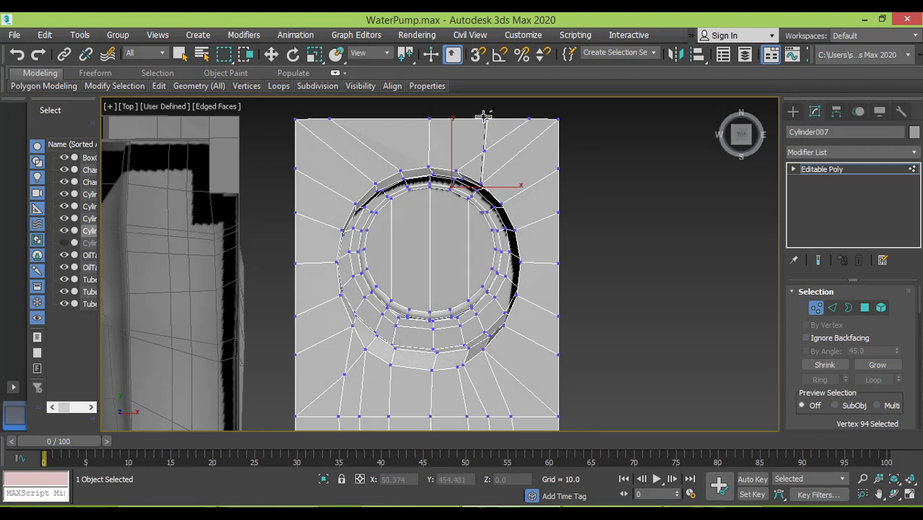
pyautogui.click(376, 180)
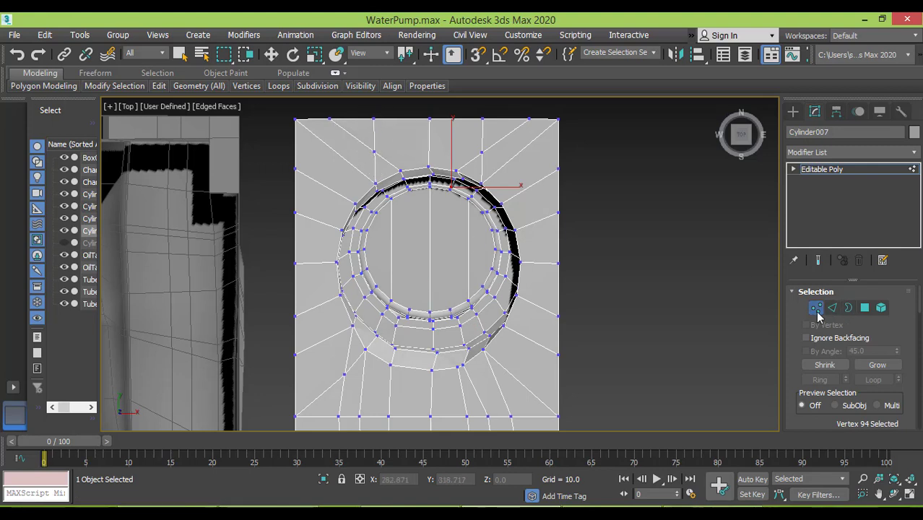
pyautogui.click(816, 308)
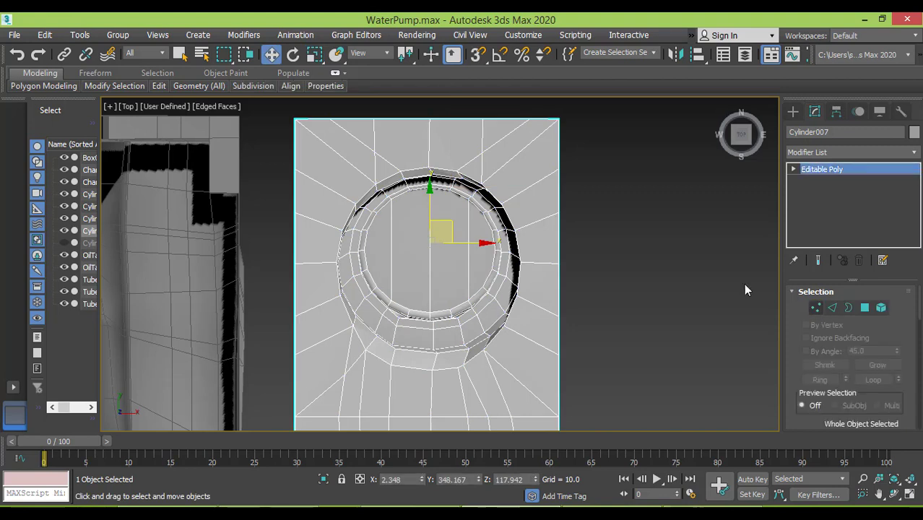
# Select the column of vertices along the port's vertical centre line for scaling
pyautogui.click(816, 307)
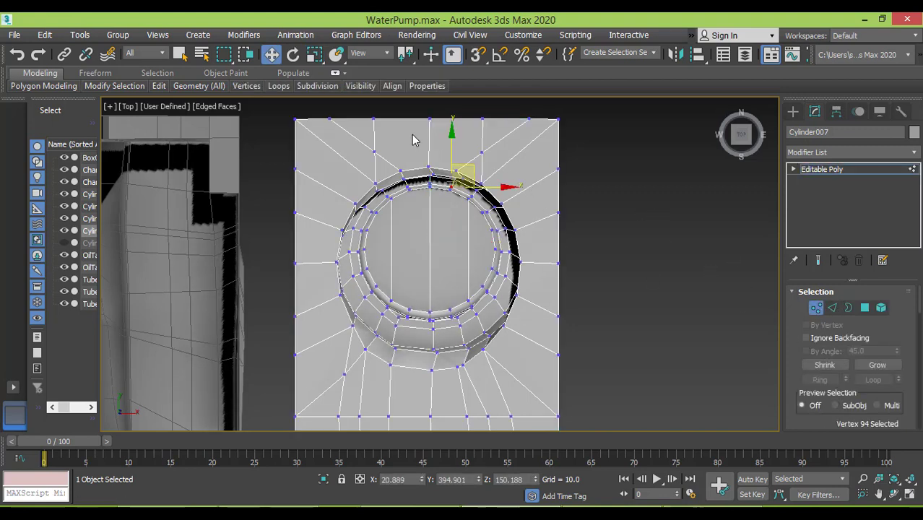
pyautogui.moveTo(418, 110); pyautogui.dragTo(451, 388)
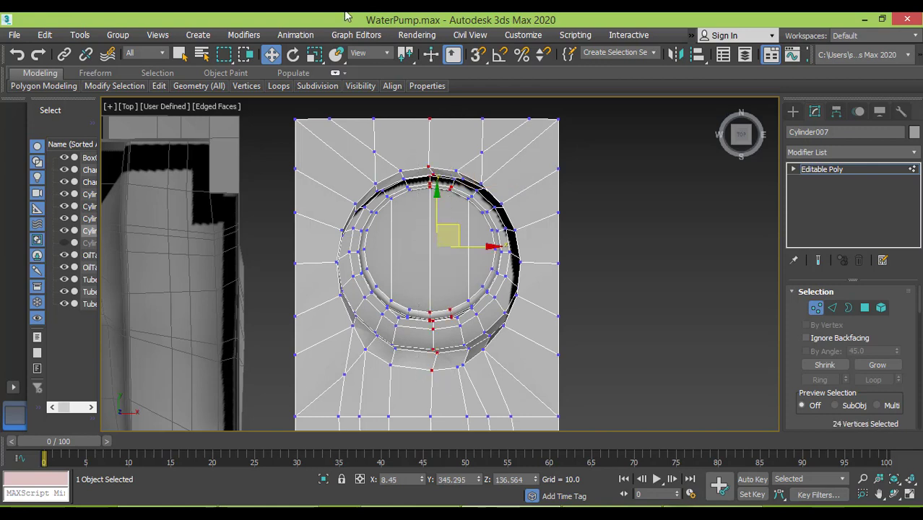
pyautogui.click(314, 54)
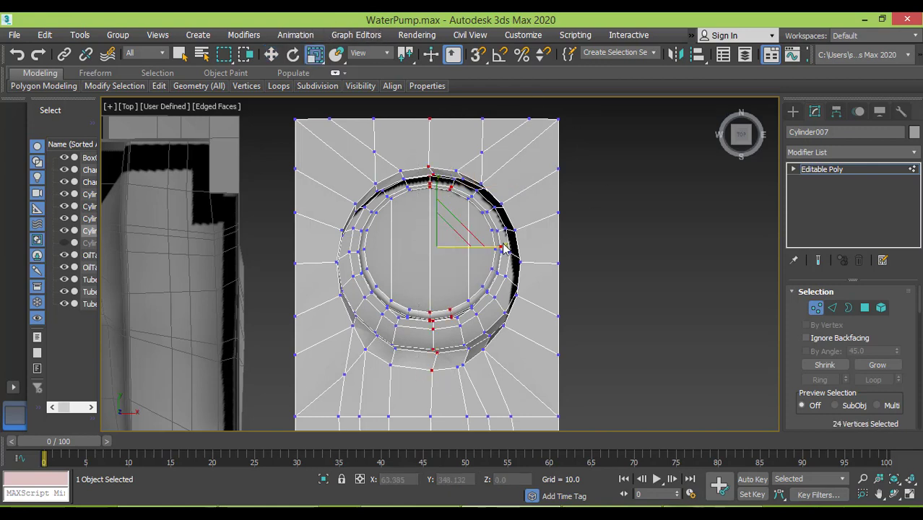
# Try to straighten the selected centre-line vertices by scaling them together along the X axis
pyautogui.moveTo(502, 244); pyautogui.dragTo(324, 270)
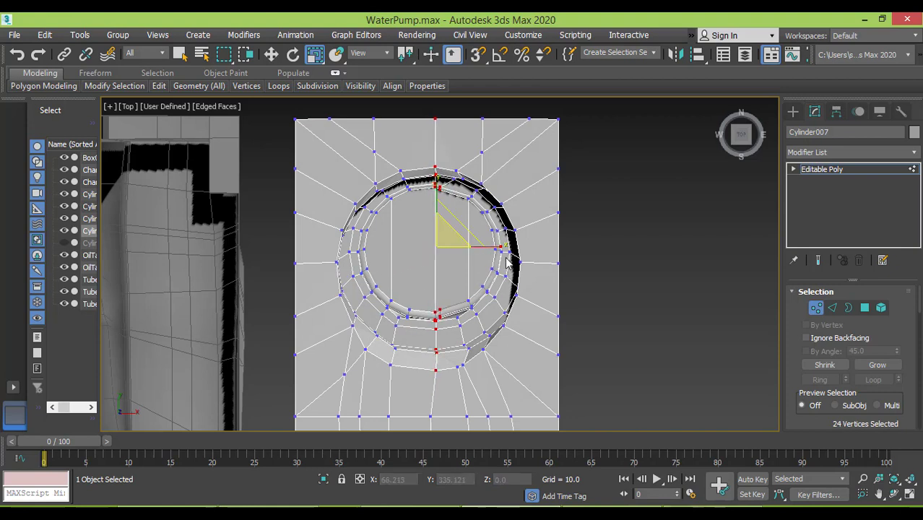
pyautogui.moveTo(502, 248); pyautogui.dragTo(368, 254)
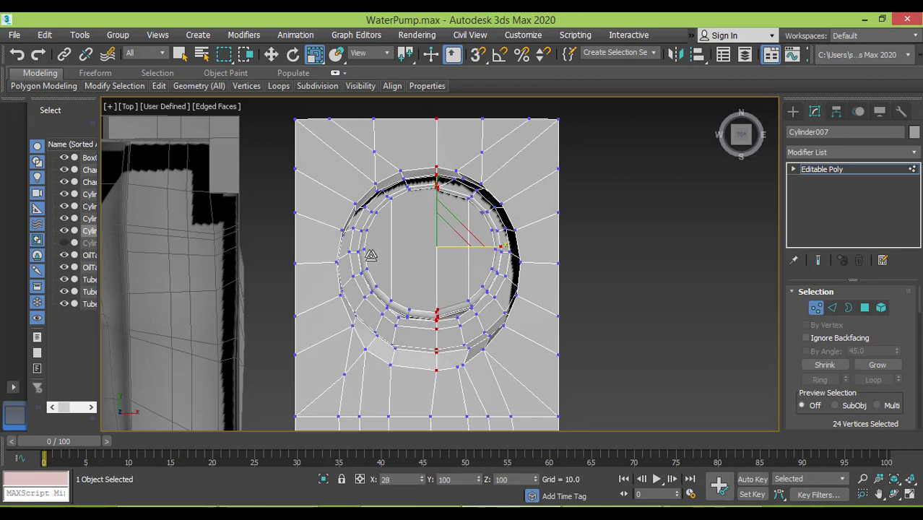
pyautogui.hotkey('ctrl', 'z')
pyautogui.hotkey('ctrl', 'z')
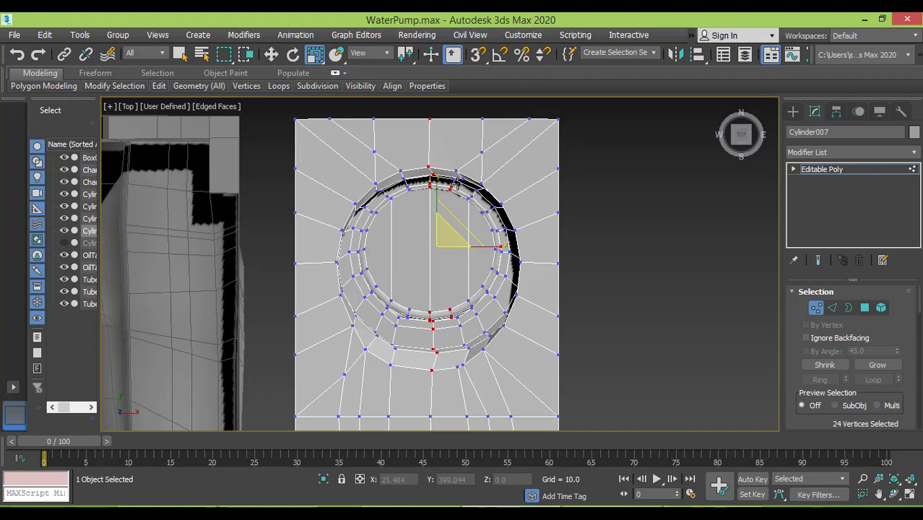
# Deselect the stray vertices beside the centre line, leaving 17, and scale the column along X into one straight vertical line
pyautogui.keyDown('alt'); pyautogui.moveTo(470, 205); pyautogui.dragTo(471, 205); pyautogui.keyUp('alt')
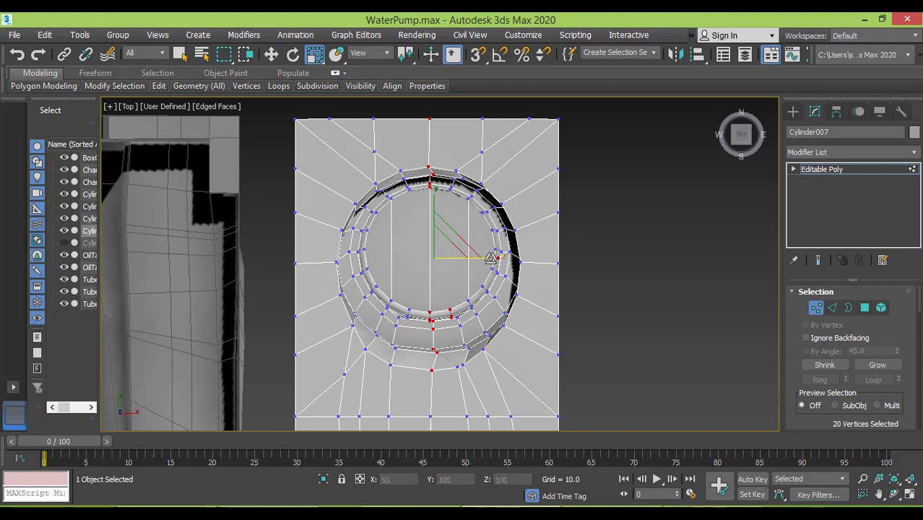
pyautogui.moveTo(504, 264); pyautogui.dragTo(412, 258)
pyautogui.hotkey('ctrl', 'z')
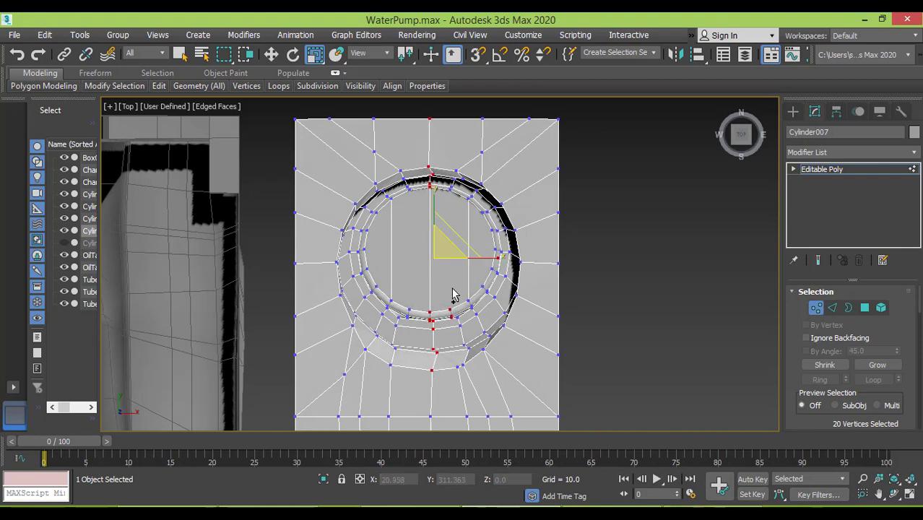
pyautogui.keyDown('alt'); pyautogui.click(466, 341); pyautogui.keyUp('alt')
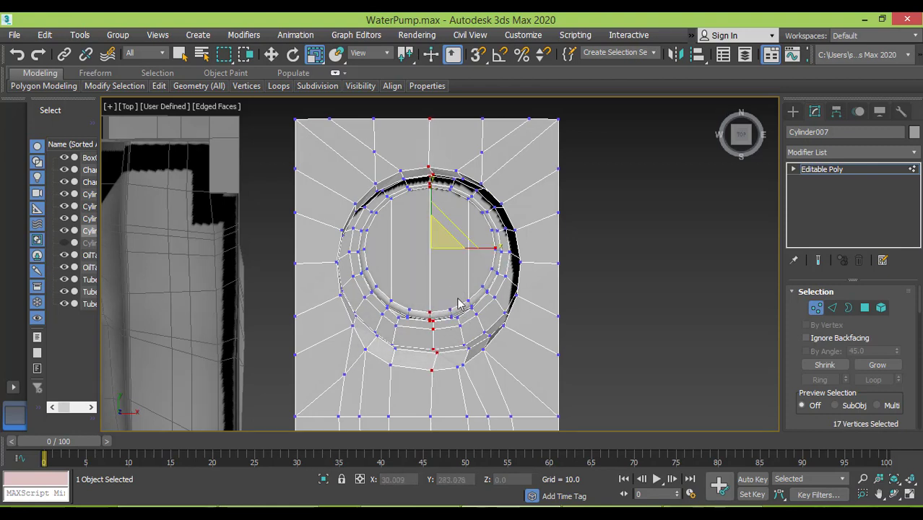
pyautogui.moveTo(500, 247); pyautogui.dragTo(351, 249)
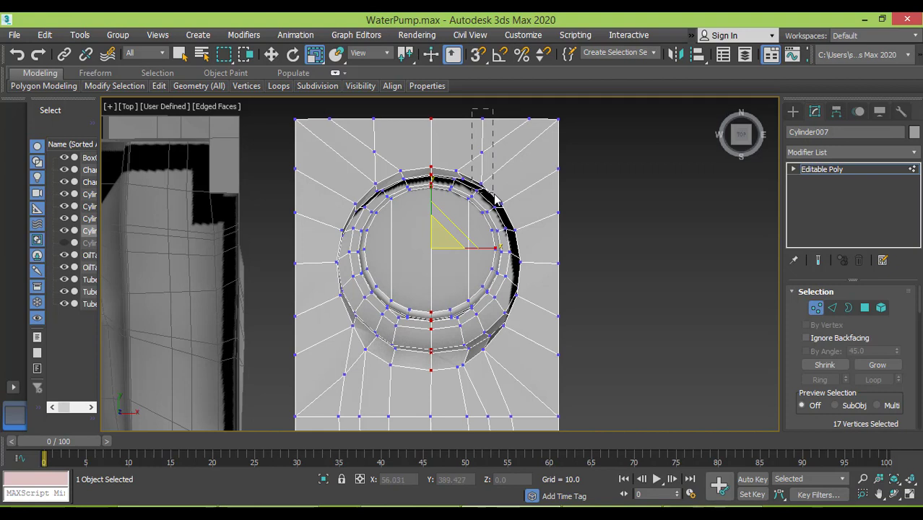
# Select the six vertices of the new cut above the port's upper-right rim and move them along X to about 44.6
pyautogui.moveTo(495, 199); pyautogui.dragTo(496, 200)
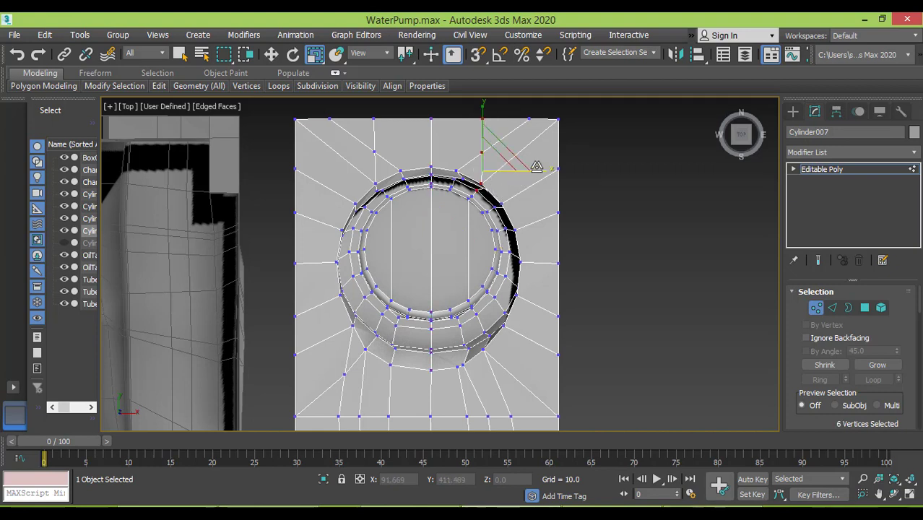
pyautogui.click(271, 54)
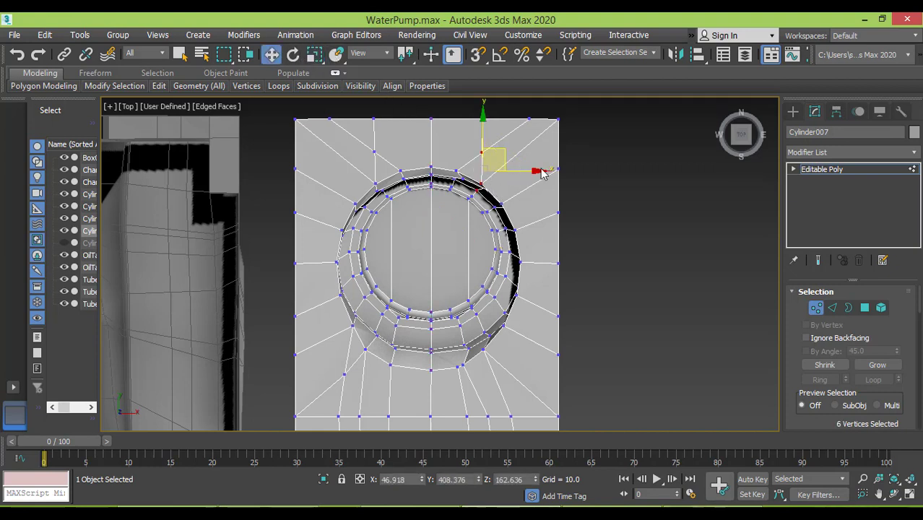
pyautogui.moveTo(540, 170); pyautogui.dragTo(535, 167)
pyautogui.moveTo(538, 166); pyautogui.dragTo(538, 166)
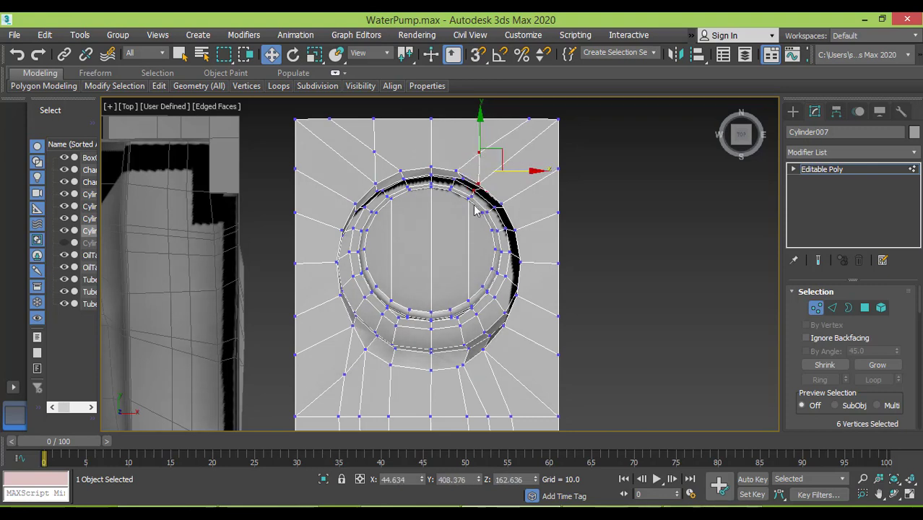
# Adjust the upper-right rim vertices of the port, moving two of them along X to about 46.6
pyautogui.scroll(6, 466, 205)
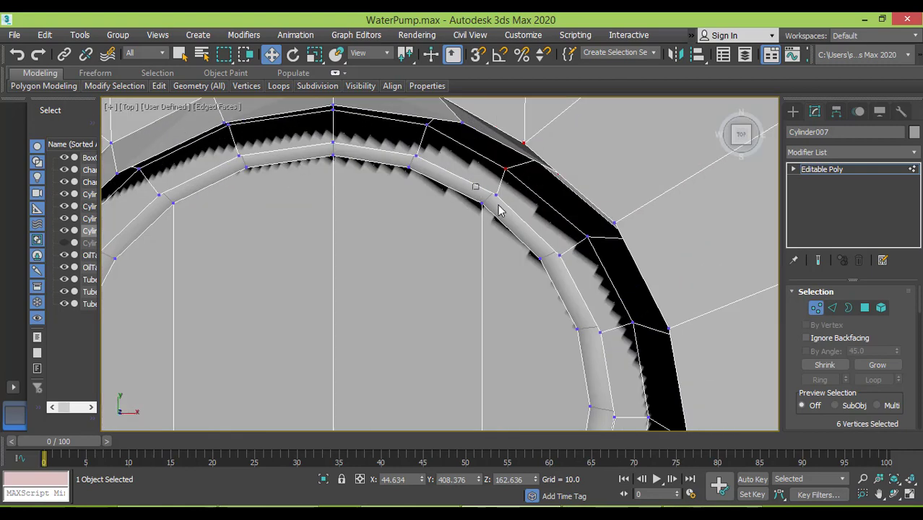
pyautogui.moveTo(504, 221); pyautogui.dragTo(520, 201)
pyautogui.click(496, 209)
pyautogui.scroll(-3, 506, 211)
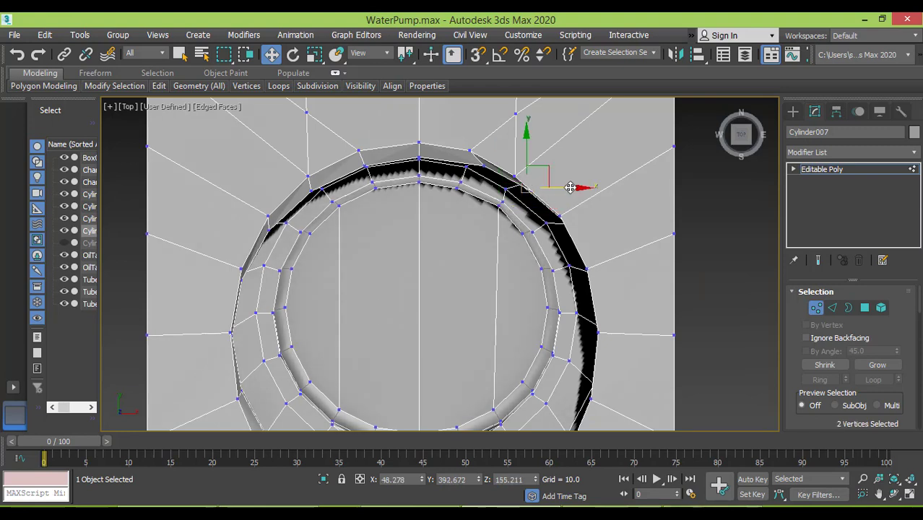
pyautogui.moveTo(572, 187); pyautogui.dragTo(561, 189)
# Move the vertex on the recess's lower-right rim inward along X to about 31.9
pyautogui.scroll(-6, 556, 206)
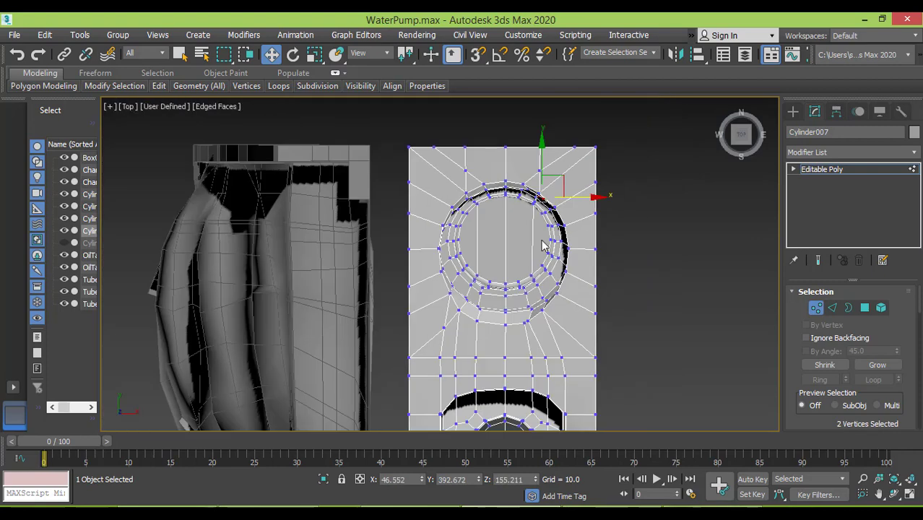
pyautogui.moveTo(554, 206); pyautogui.dragTo(494, 199, button='middle')
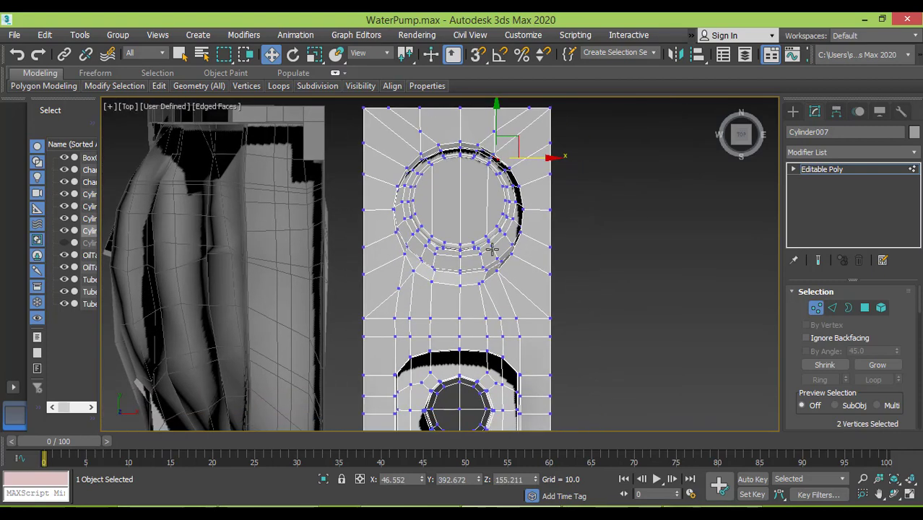
pyautogui.scroll(3, 493, 251)
pyautogui.moveTo(487, 275); pyautogui.dragTo(494, 203, button='middle')
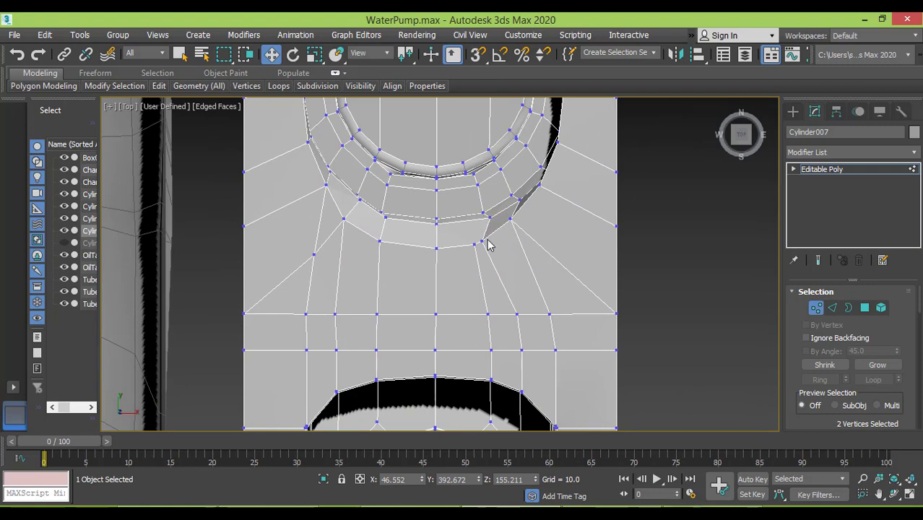
pyautogui.scroll(-2, 485, 225)
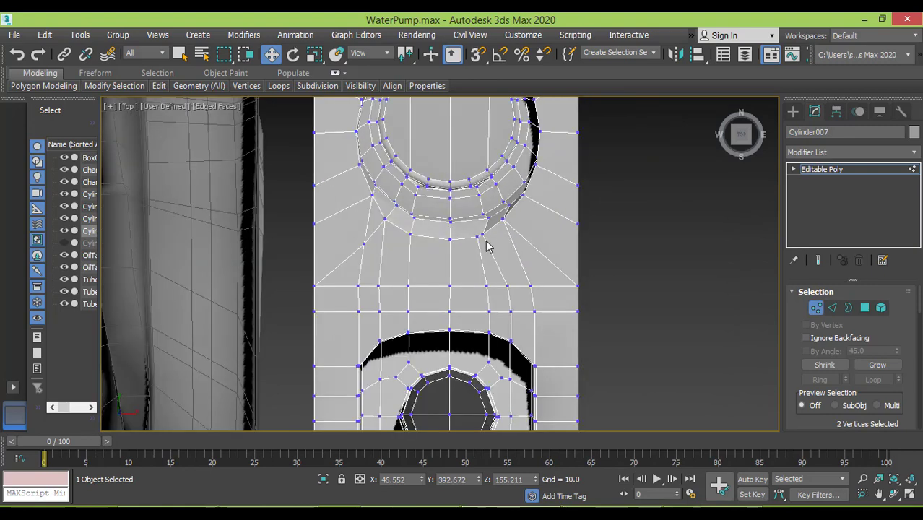
pyautogui.click(489, 218)
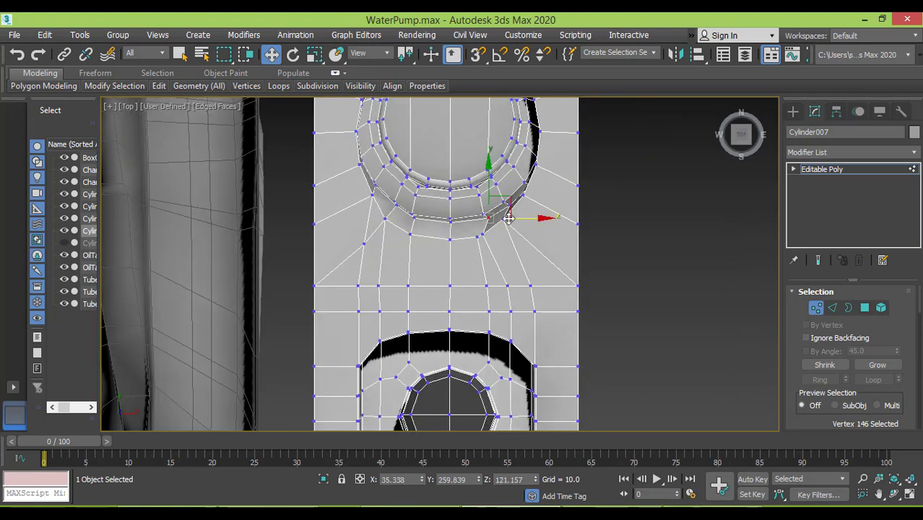
pyautogui.moveTo(510, 218); pyautogui.dragTo(501, 219)
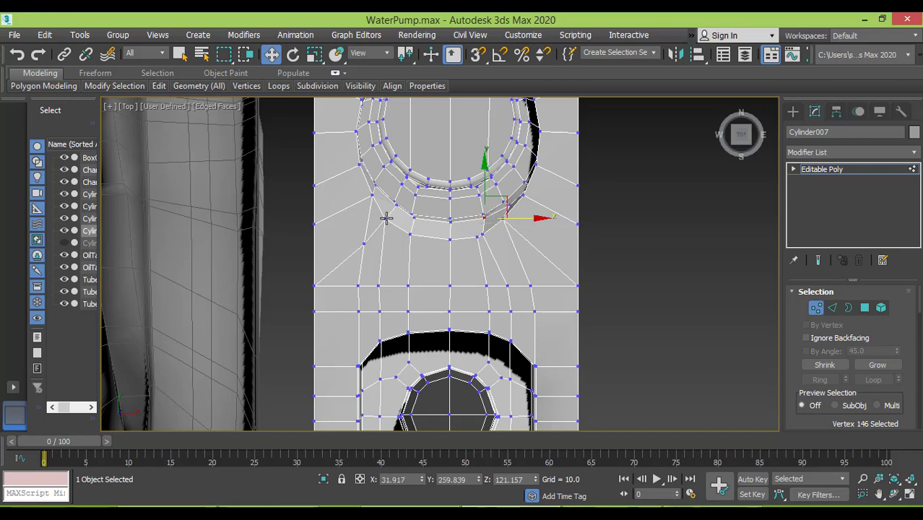
# Move the vertex on the recess's lower-left rim outward along X to about -44.1
pyautogui.moveTo(391, 216); pyautogui.dragTo(401, 285, button='middle')
pyautogui.scroll(-2, 407, 264)
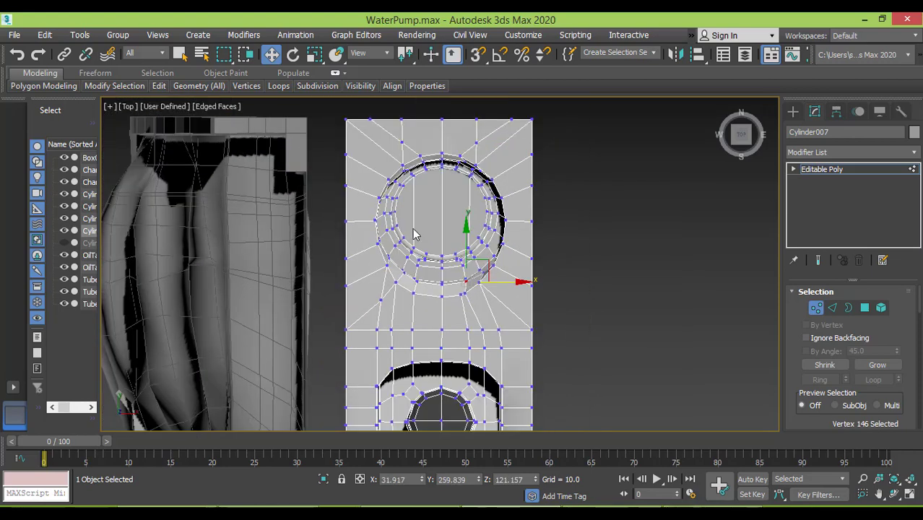
pyautogui.moveTo(417, 220); pyautogui.dragTo(417, 249, button='middle')
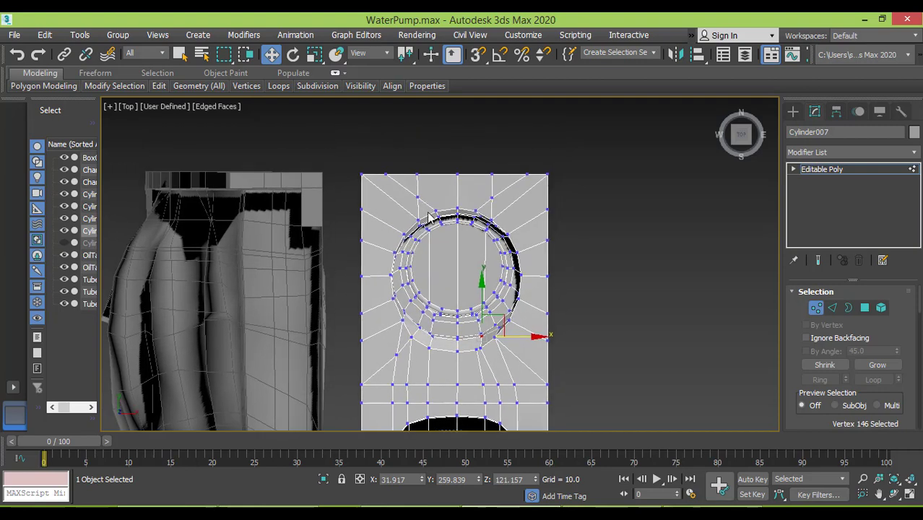
pyautogui.scroll(3, 419, 215)
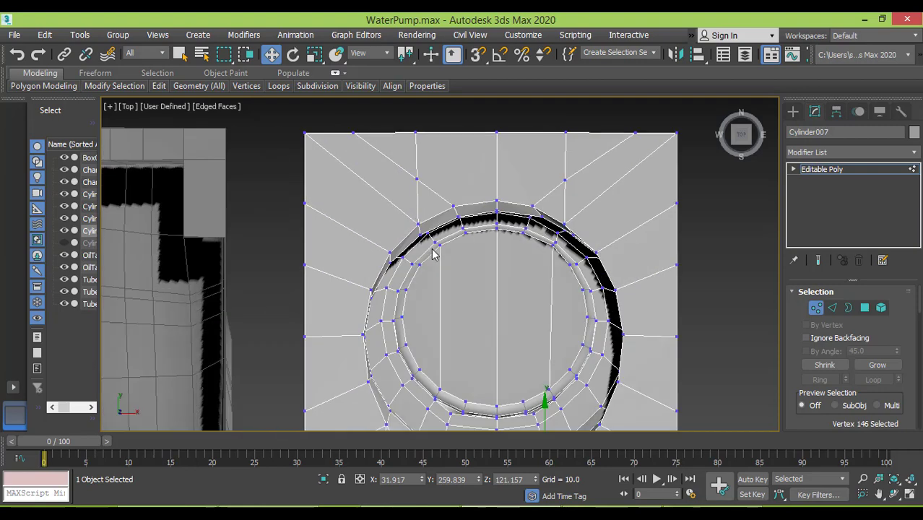
pyautogui.scroll(-2, 450, 338)
pyautogui.moveTo(450, 347); pyautogui.dragTo(476, 246, button='middle')
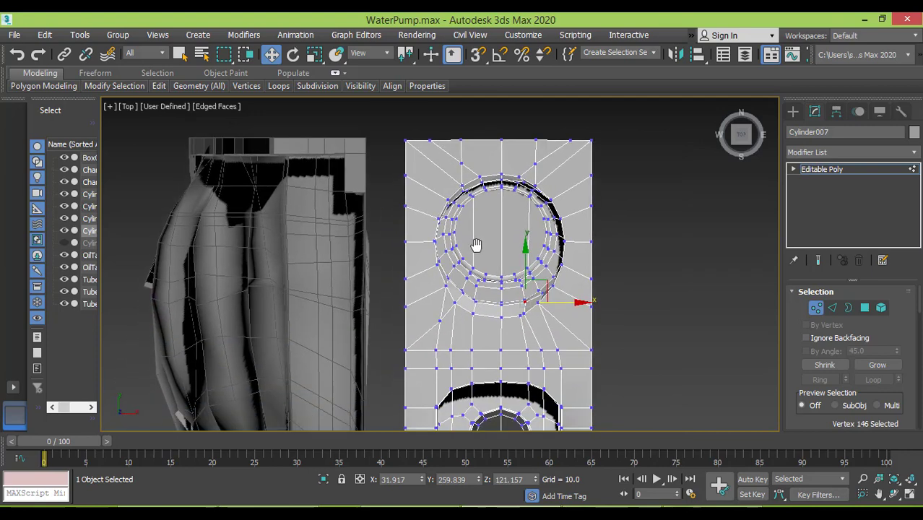
pyautogui.scroll(5, 470, 312)
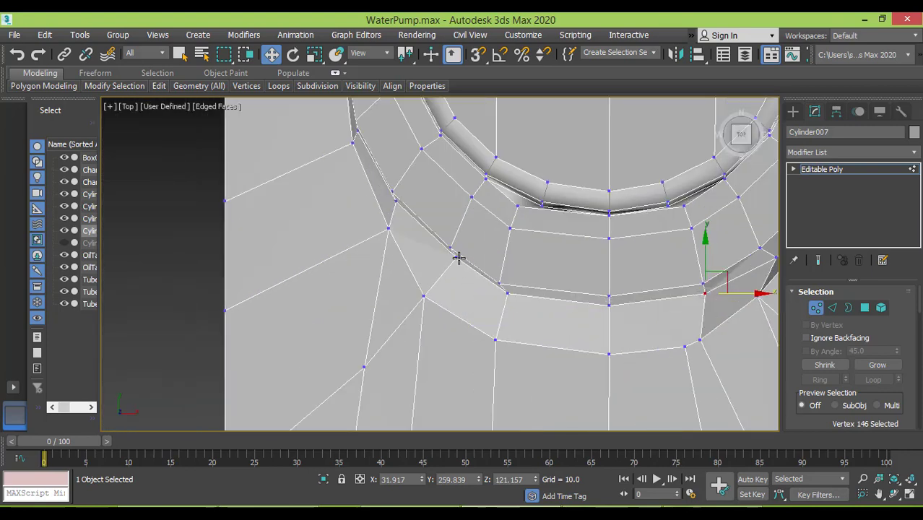
pyautogui.click(455, 257)
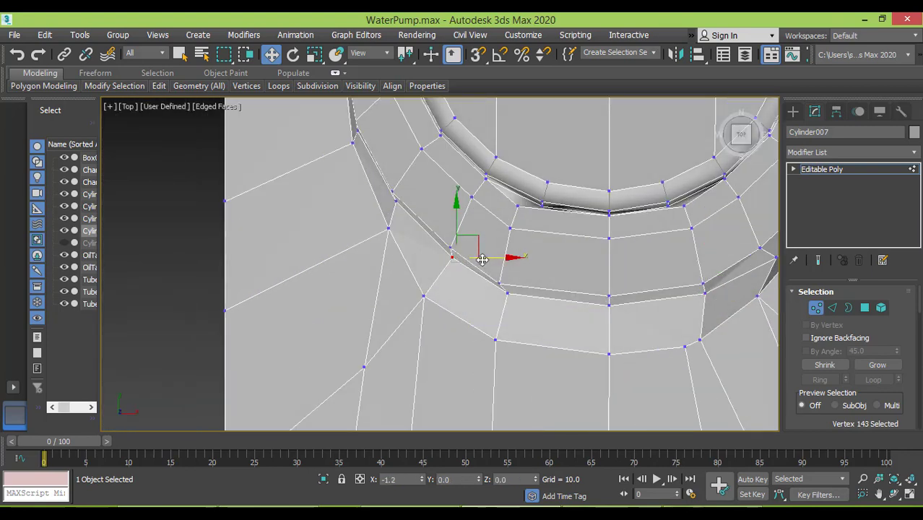
pyautogui.moveTo(482, 260); pyautogui.dragTo(474, 259)
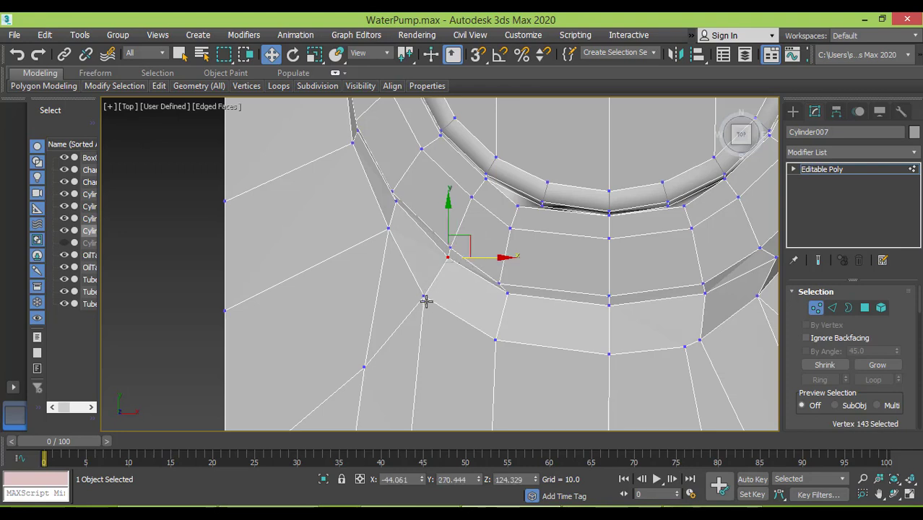
# Raise the two vertices just below the port's inner ring along Y, the left one by about 1.6 and the right one to about 286.7
pyautogui.click(516, 207)
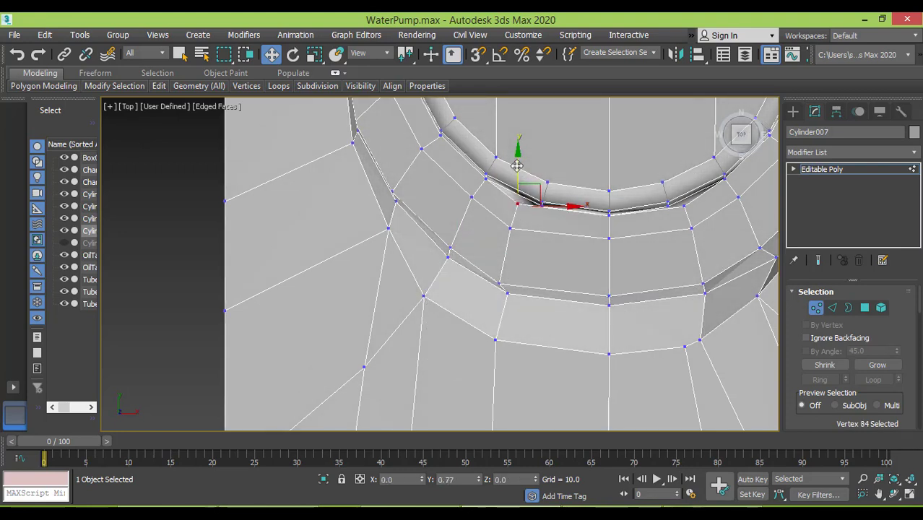
pyautogui.moveTo(517, 165); pyautogui.dragTo(518, 162)
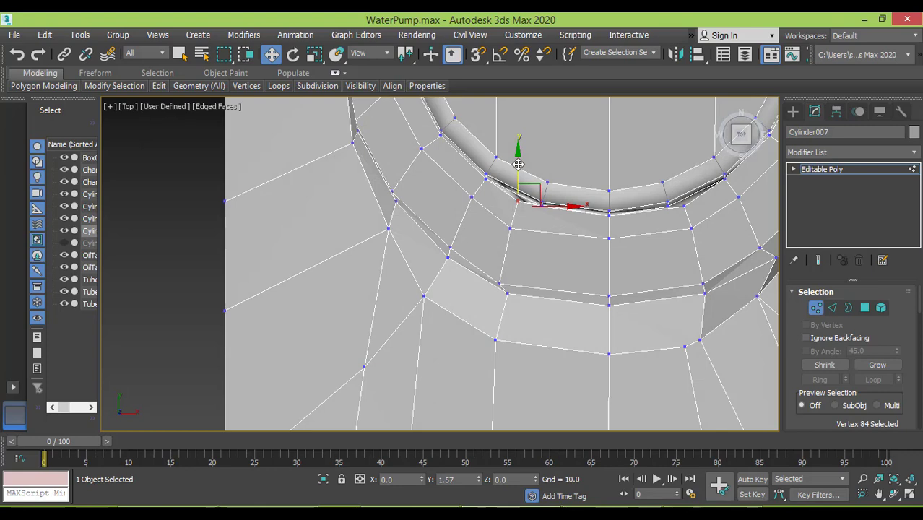
pyautogui.click(685, 205)
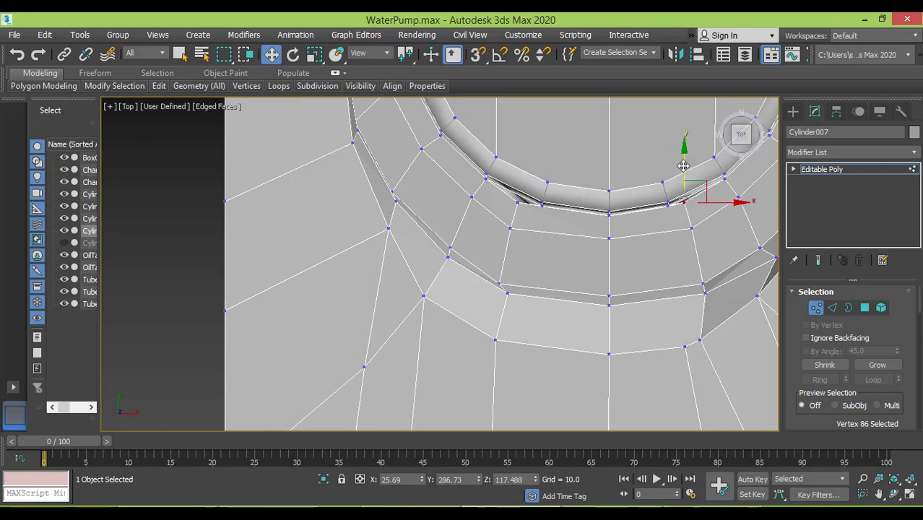
# Move the inner rim vertex right of the port's top centre along X to about 26.1 and raise it about 1.5 along Y
pyautogui.scroll(-3, 684, 166)
pyautogui.moveTo(673, 187); pyautogui.dragTo(606, 321, button='middle')
pyautogui.moveTo(577, 162); pyautogui.dragTo(535, 212, button='middle')
pyautogui.scroll(5, 535, 212)
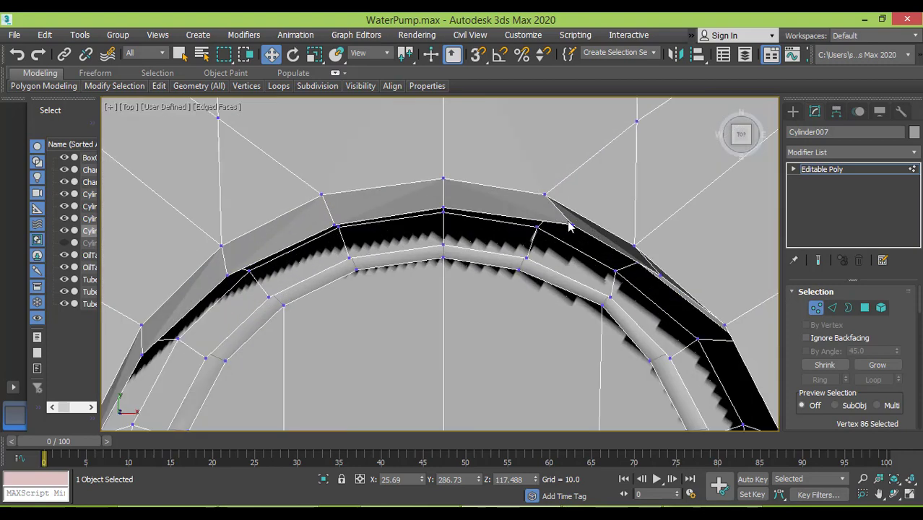
pyautogui.click(571, 225)
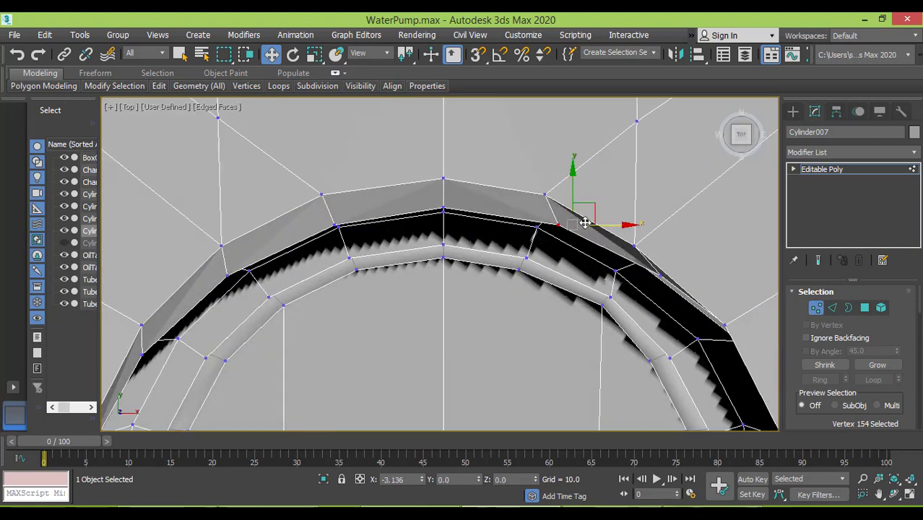
pyautogui.moveTo(583, 219); pyautogui.dragTo(562, 219)
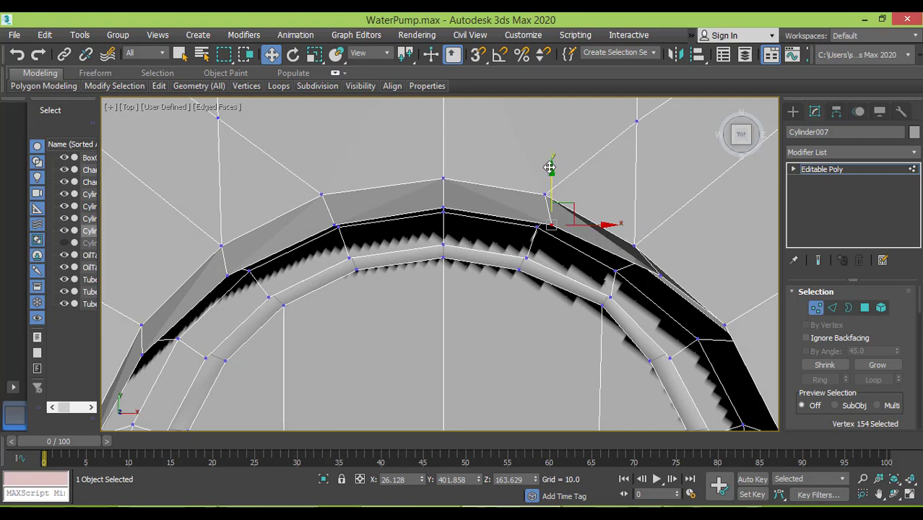
pyautogui.moveTo(547, 174)
pyautogui.mouseDown()
pyautogui.moveTo(547, 157)
pyautogui.moveTo(541, 165)
pyautogui.mouseUp()
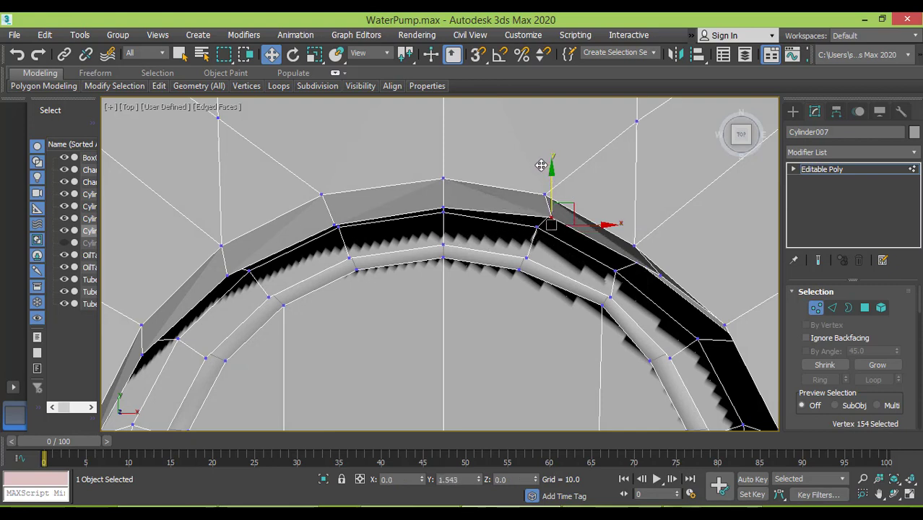
# Raise the port's top-centre and two upper-left inner rim vertices toward the outer rim, placing the left ones at Y about 403.5 and 393.7
pyautogui.click(443, 178)
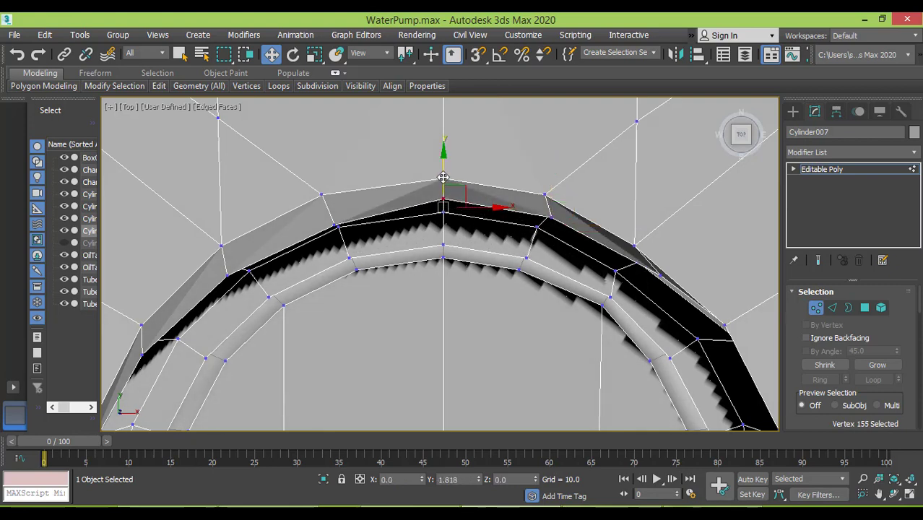
pyautogui.click(339, 203)
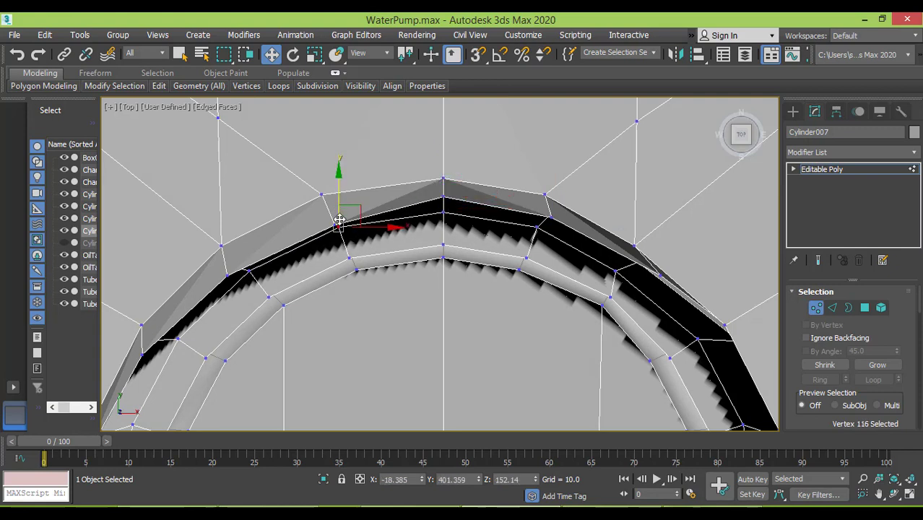
pyautogui.moveTo(337, 219); pyautogui.dragTo(332, 185)
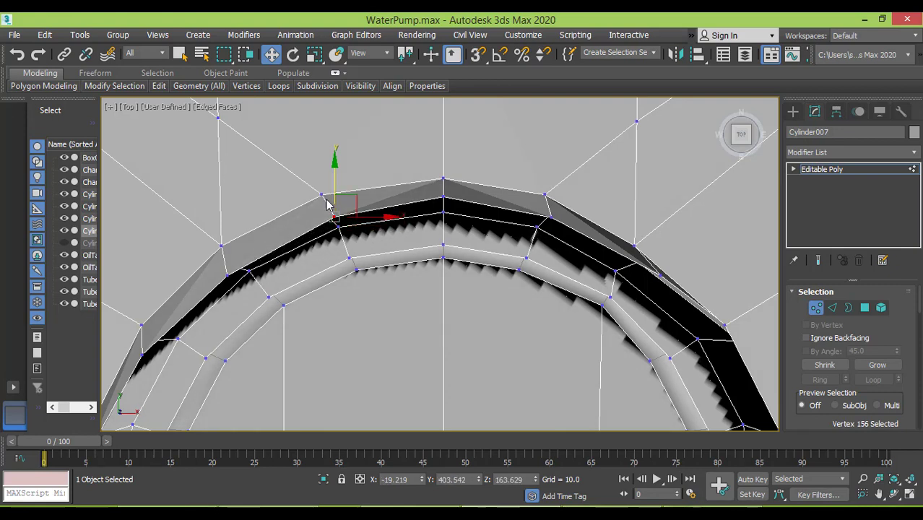
pyautogui.click(227, 274)
pyautogui.moveTo(227, 267); pyautogui.dragTo(231, 246)
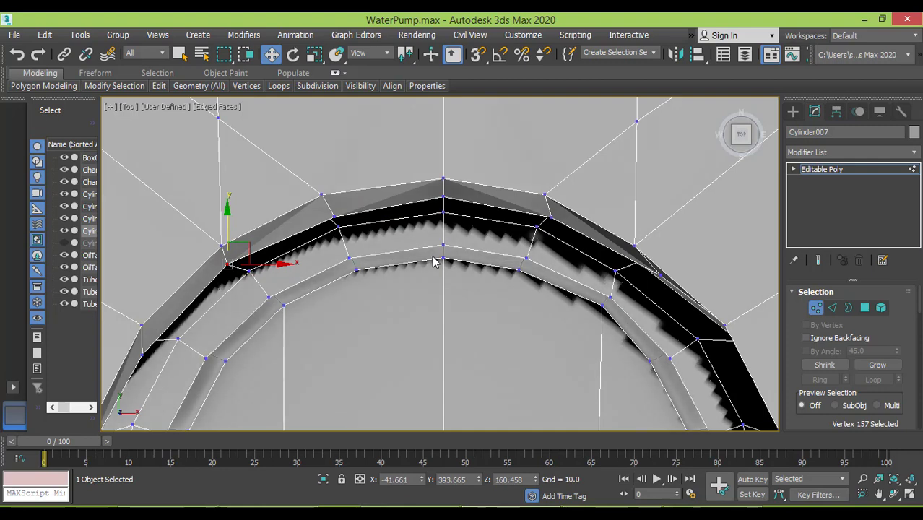
# Switch to edge editing and select the vertical centre-line edges from the plate's upper edge through the port ring and across its face
pyautogui.scroll(-2, 513, 288)
pyautogui.moveTo(553, 272); pyautogui.dragTo(495, 231, button='middle')
pyautogui.scroll(-3, 497, 240)
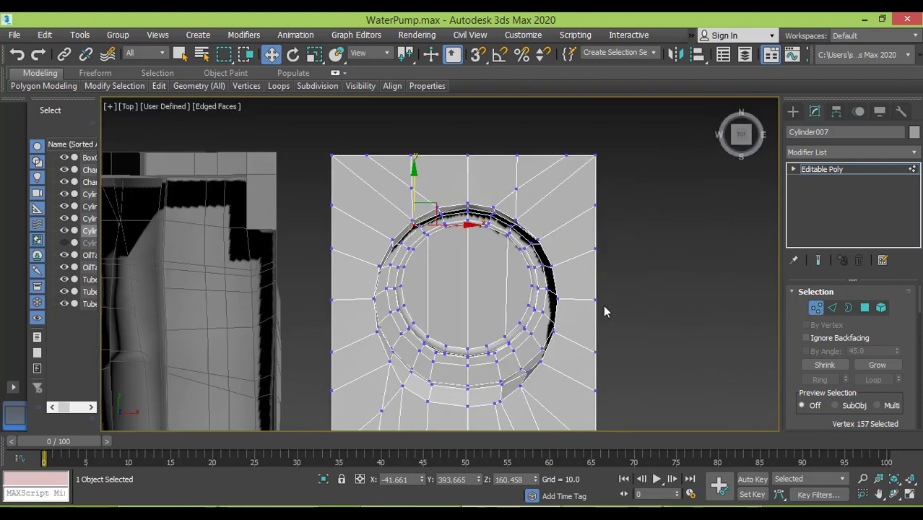
pyautogui.click(832, 308)
pyautogui.click(510, 129)
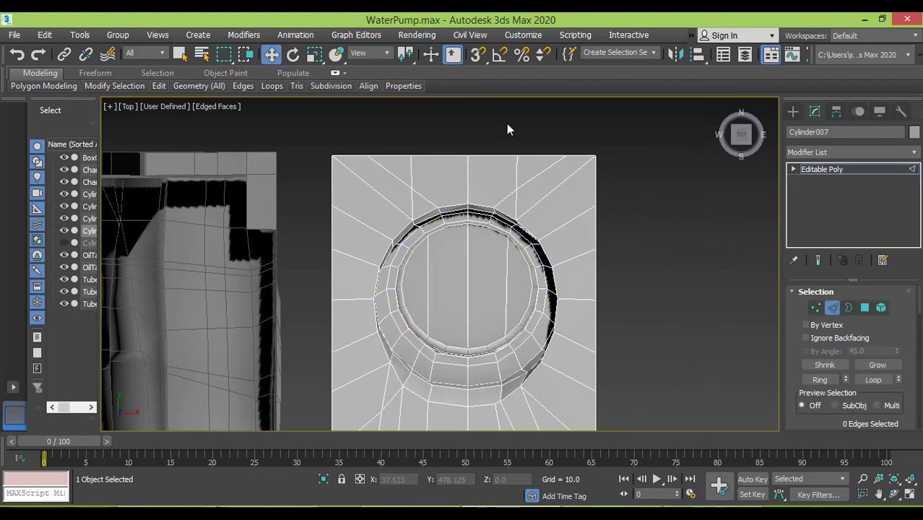
pyautogui.doubleClick(468, 178)
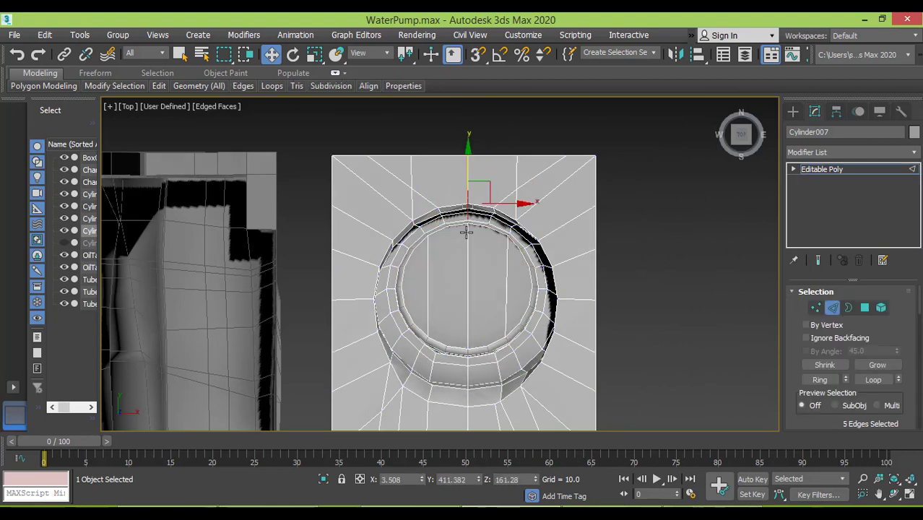
pyautogui.scroll(6, 468, 217)
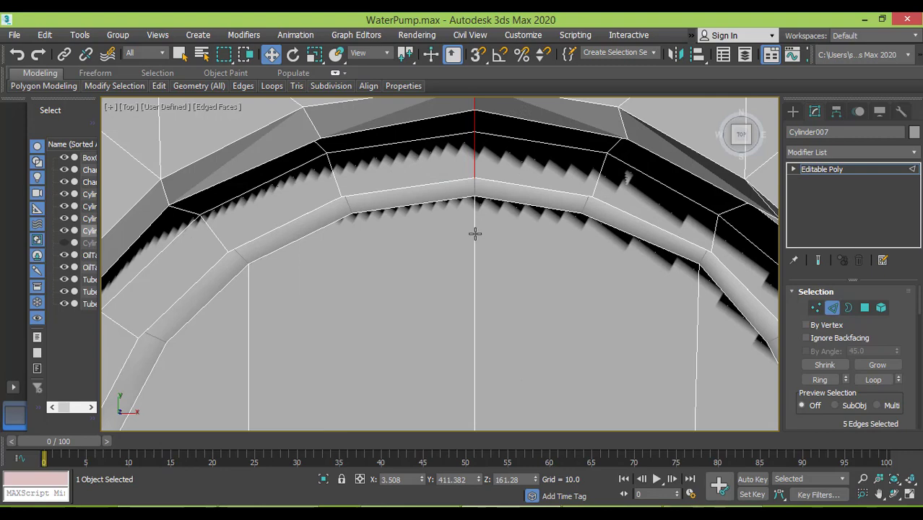
pyautogui.keyDown('ctrl'); pyautogui.click(476, 231); pyautogui.keyUp('ctrl')
pyautogui.keyDown('ctrl'); pyautogui.click(476, 191); pyautogui.keyUp('ctrl')
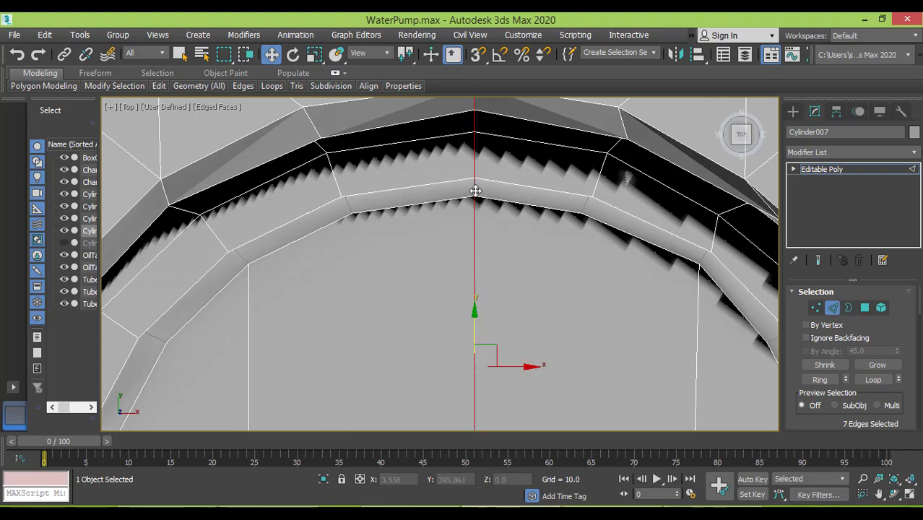
# Extend the edge selection along the vertical centre line below the port, down the full length of the housing
pyautogui.scroll(-3, 504, 215)
pyautogui.moveTo(493, 326); pyautogui.dragTo(487, 169, button='middle')
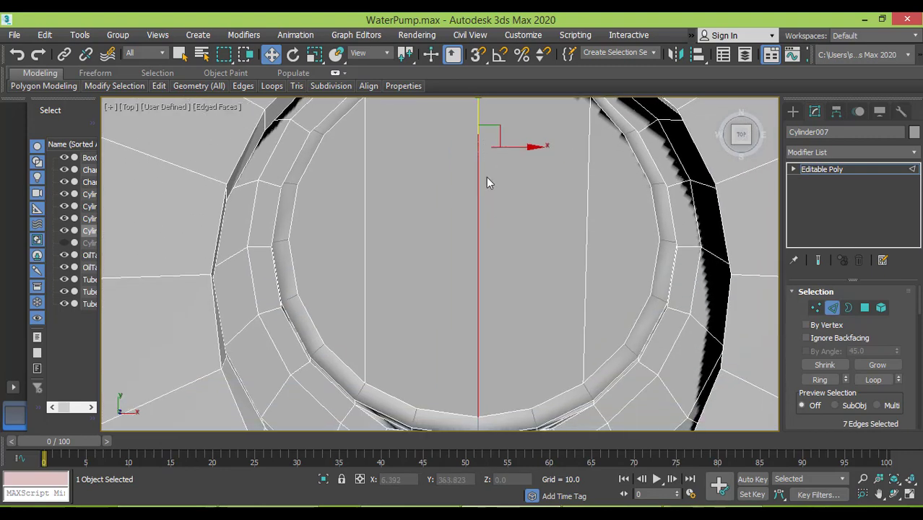
pyautogui.scroll(-3, 492, 308)
pyautogui.moveTo(492, 311); pyautogui.dragTo(489, 196, button='middle')
pyautogui.scroll(3, 485, 246)
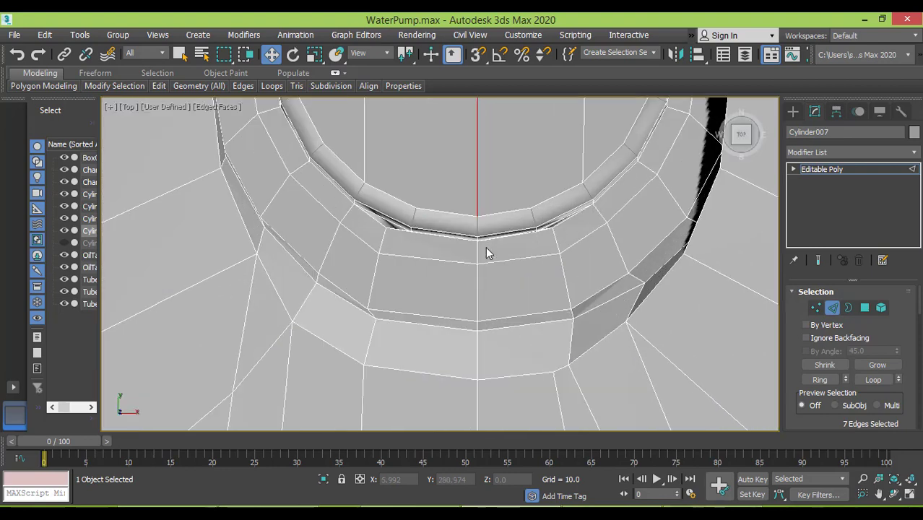
pyautogui.keyDown('ctrl'); pyautogui.click(477, 241); pyautogui.keyUp('ctrl')
pyautogui.keyDown('ctrl'); pyautogui.doubleClick(478, 258); pyautogui.keyUp('ctrl')
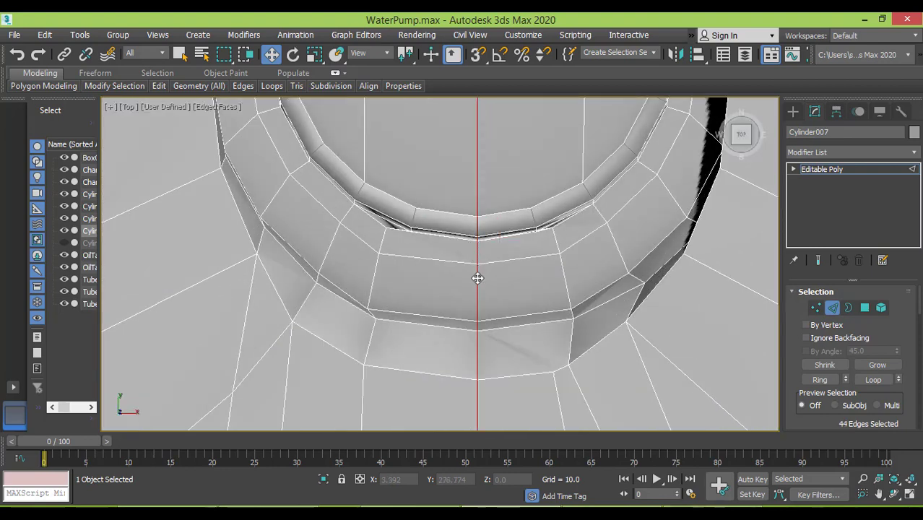
pyautogui.scroll(-3, 476, 291)
pyautogui.moveTo(477, 313); pyautogui.dragTo(489, 186, button='middle')
pyautogui.scroll(-2, 490, 282)
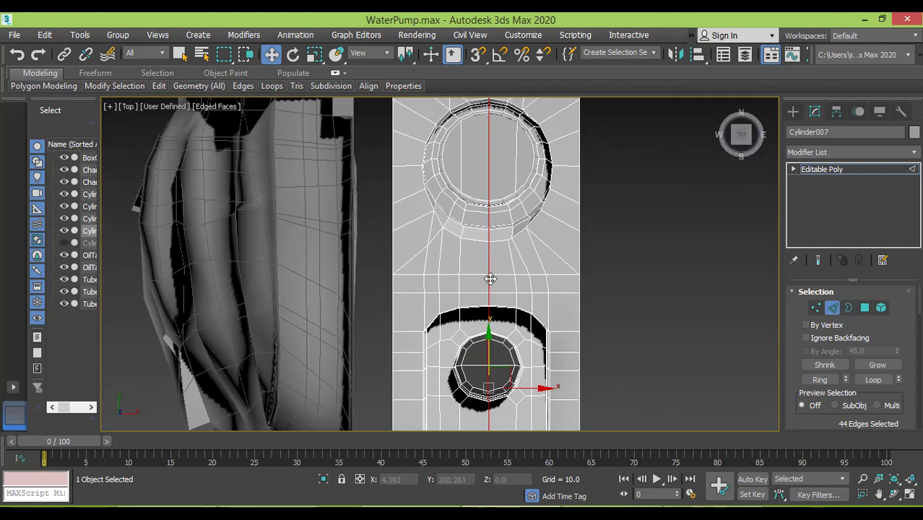
pyautogui.scroll(-2, 487, 304)
pyautogui.moveTo(486, 311); pyautogui.dragTo(477, 241, button='middle')
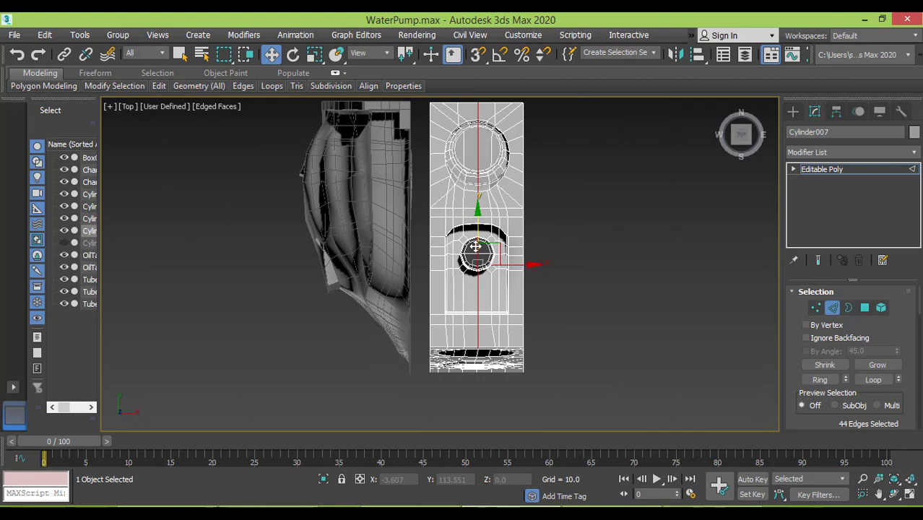
# Try to raise the selected centre-line edges about 7.8 vertically in the left view, and undo the move
pyautogui.press('l')
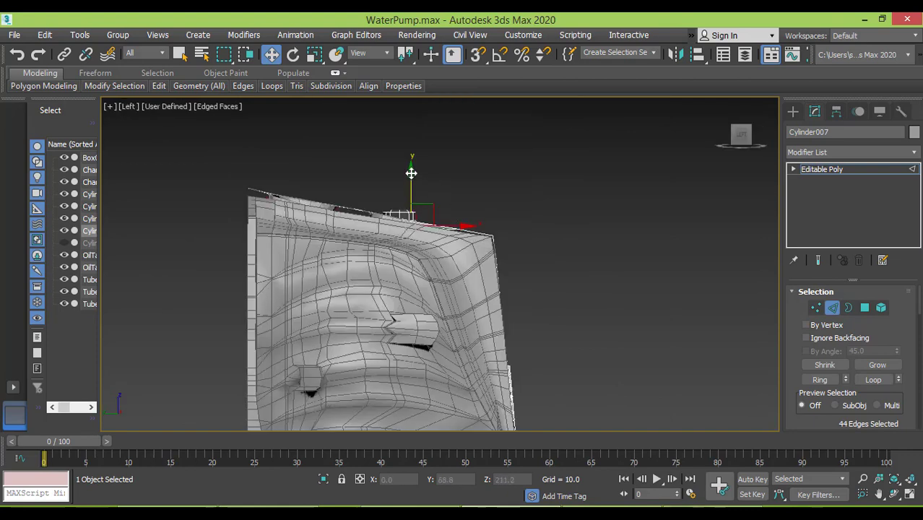
pyautogui.moveTo(412, 169); pyautogui.dragTo(412, 168)
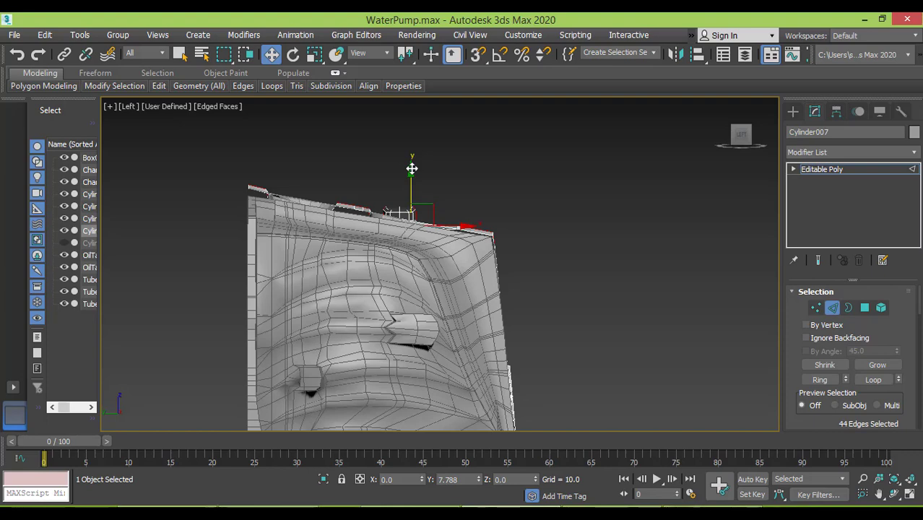
pyautogui.keyDown('alt'); pyautogui.moveTo(411, 169); pyautogui.dragTo(418, 219, button='middle'); pyautogui.keyUp('alt')
pyautogui.scroll(3, 416, 191)
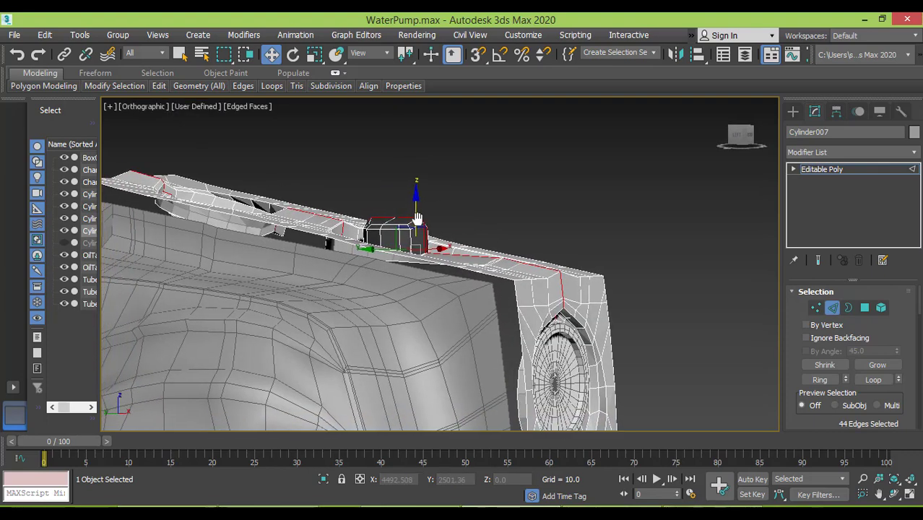
pyautogui.scroll(4, 420, 220)
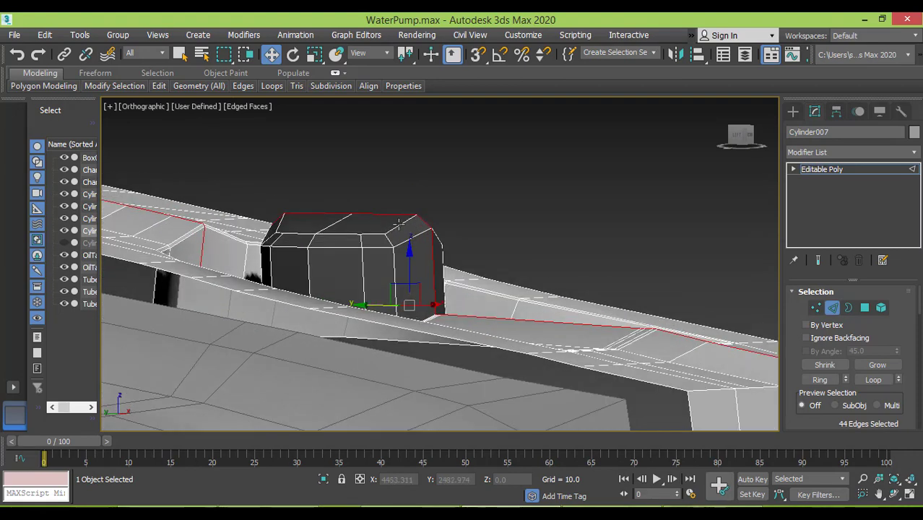
pyautogui.hotkey('ctrl', 'z')
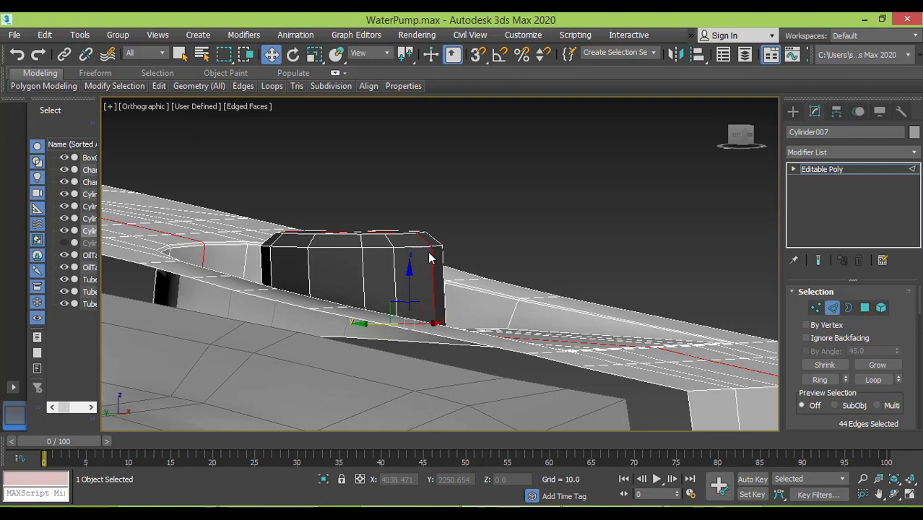
# Deselect the centre-line edges over the round boss and raise the remaining centre-line edges about 2.4 in Z
pyautogui.press('t')
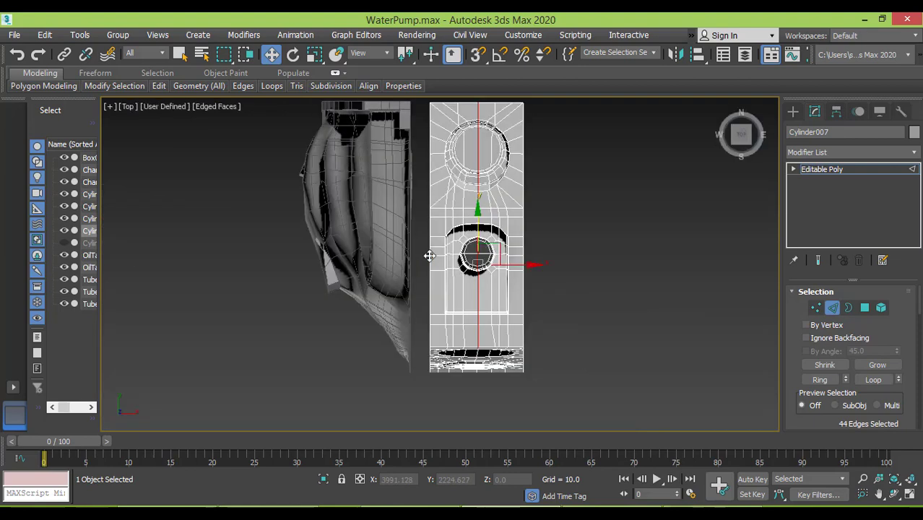
pyautogui.press('z')
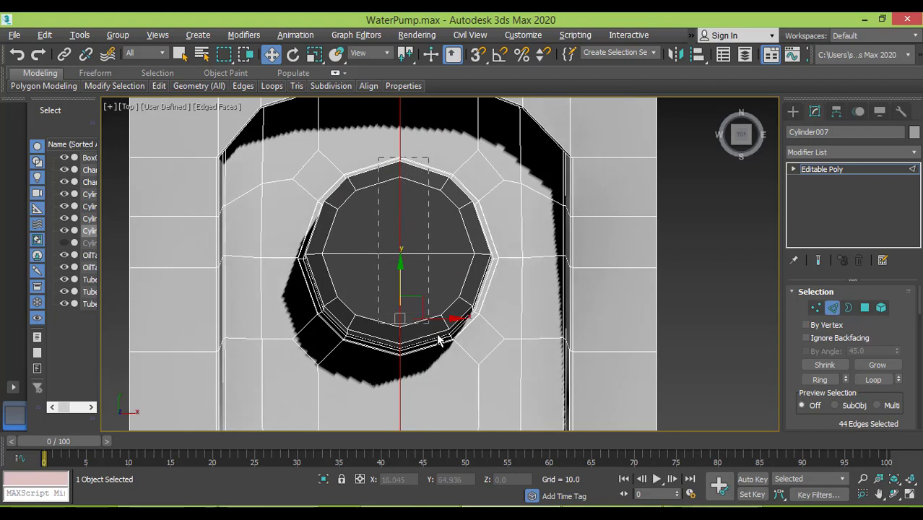
pyautogui.keyDown('alt'); pyautogui.moveTo(445, 359); pyautogui.dragTo(445, 359); pyautogui.keyUp('alt')
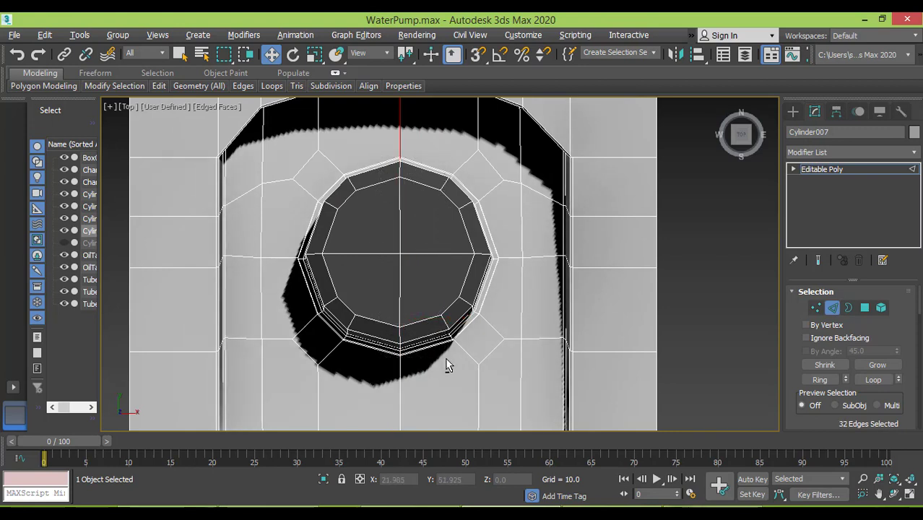
pyautogui.scroll(-3, 405, 325)
pyautogui.keyDown('alt'); pyautogui.moveTo(399, 333); pyautogui.dragTo(458, 261, button='middle'); pyautogui.keyUp('alt')
pyautogui.keyDown('ctrl'); pyautogui.click(561, 282); pyautogui.keyUp('ctrl')
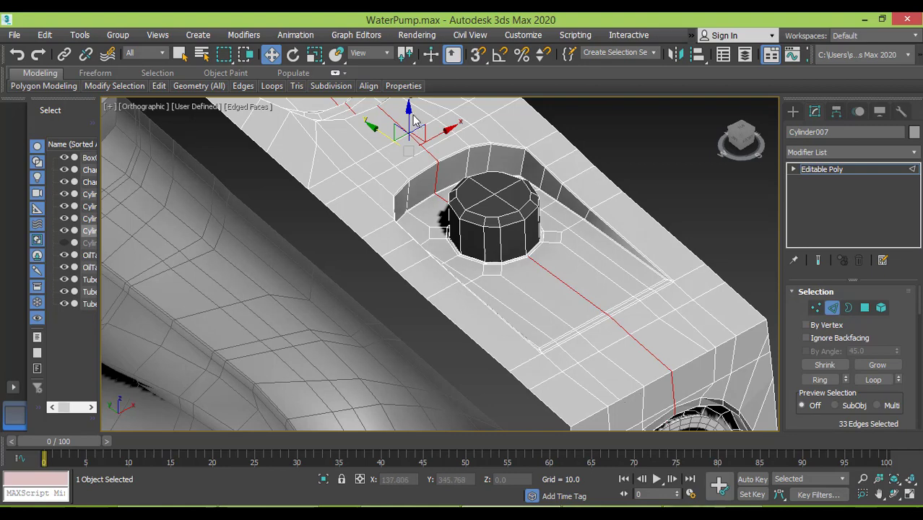
pyautogui.moveTo(407, 109); pyautogui.dragTo(407, 107)
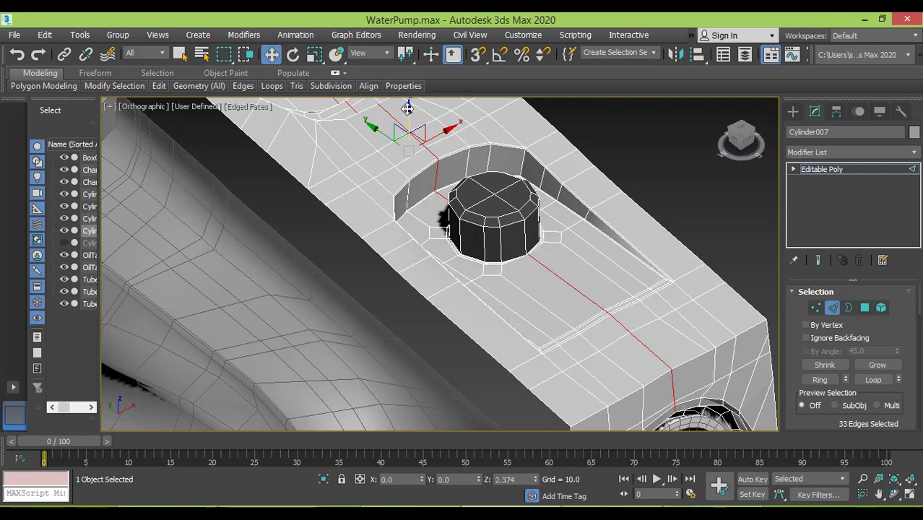
# Deselect the centre-line edges below the boss, on the end face and around the boss recess, keeping those toward the upper circular recess
pyautogui.scroll(-3, 421, 185)
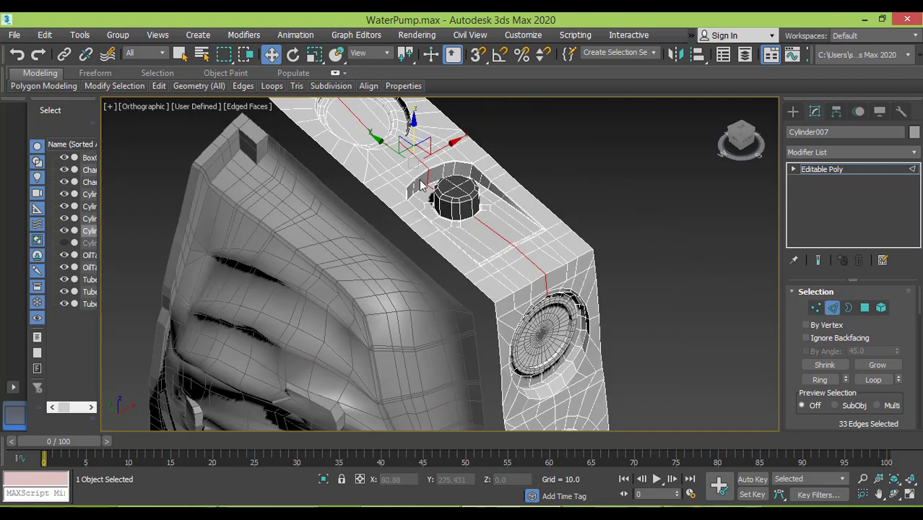
pyautogui.moveTo(440, 203); pyautogui.dragTo(415, 198, button='middle')
pyautogui.keyDown('alt'); pyautogui.click(468, 230); pyautogui.keyUp('alt')
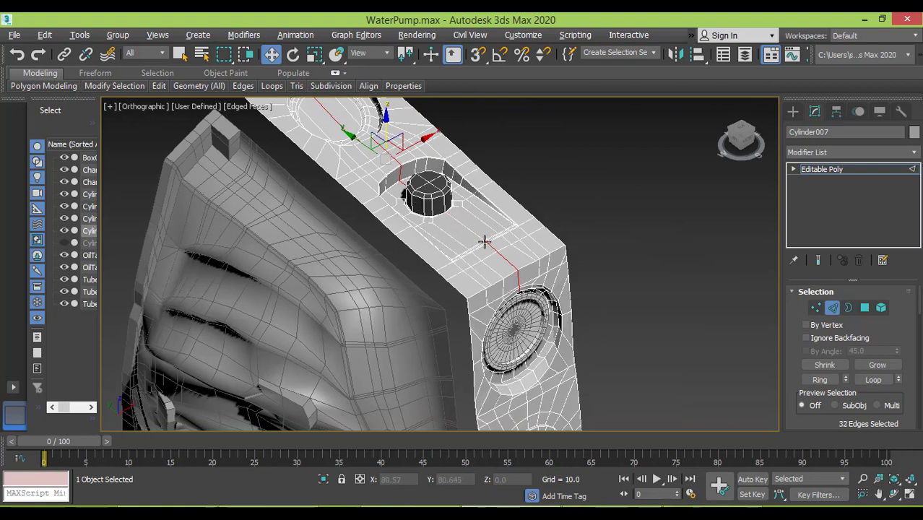
pyautogui.scroll(4, 493, 254)
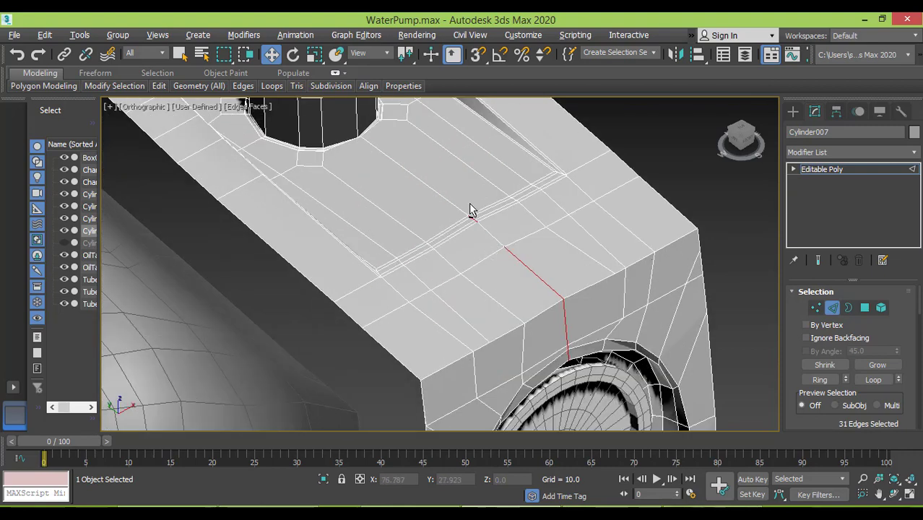
pyautogui.keyDown('alt'); pyautogui.moveTo(455, 199); pyautogui.dragTo(494, 238); pyautogui.keyUp('alt')
pyautogui.keyDown('alt'); pyautogui.moveTo(576, 319); pyautogui.dragTo(592, 370); pyautogui.keyUp('alt')
pyautogui.moveTo(373, 192); pyautogui.dragTo(529, 416, button='middle')
pyautogui.moveTo(333, 207); pyautogui.dragTo(374, 289, button='middle')
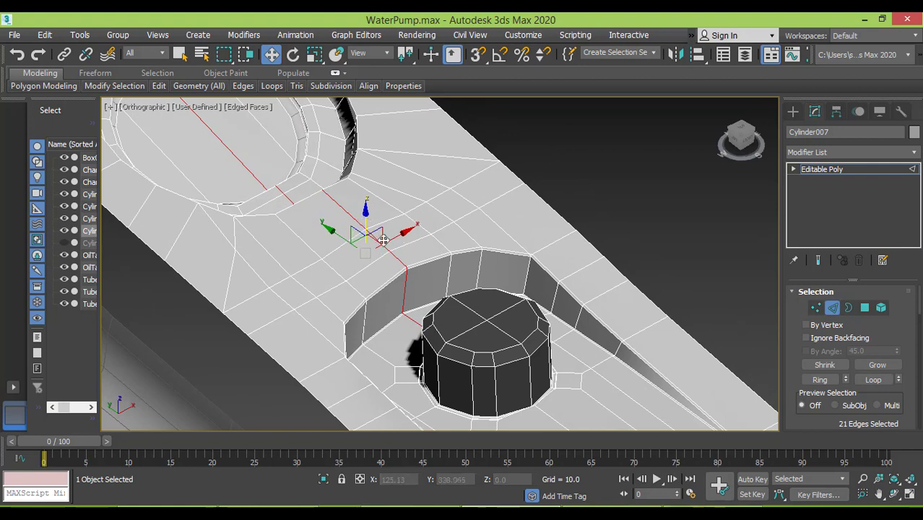
pyautogui.keyDown('alt'); pyautogui.moveTo(446, 251); pyautogui.dragTo(388, 338); pyautogui.keyUp('alt')
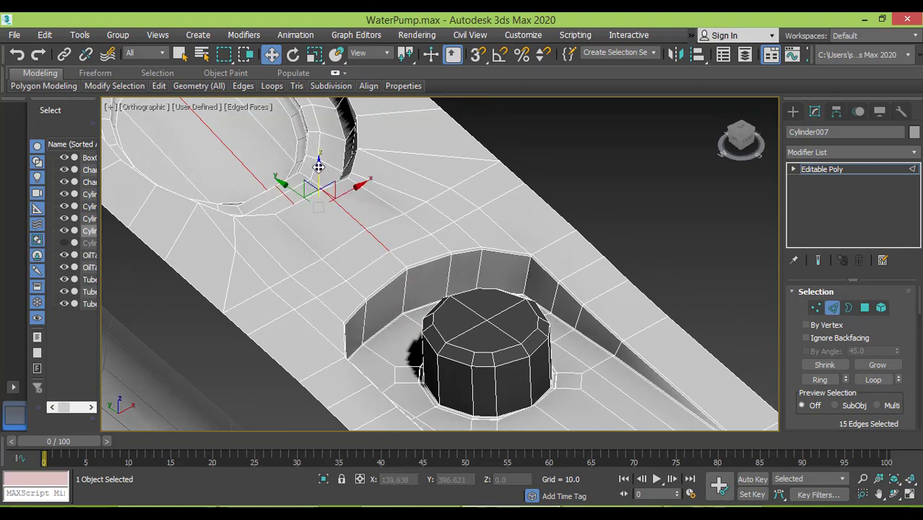
# Limit the selection to the 12 centre-line edges through the upper circular recess and raise them slightly in Z
pyautogui.scroll(-3, 319, 167)
pyautogui.scroll(-2, 318, 180)
pyautogui.moveTo(318, 180); pyautogui.dragTo(343, 263, button='middle')
pyautogui.scroll(4, 321, 244)
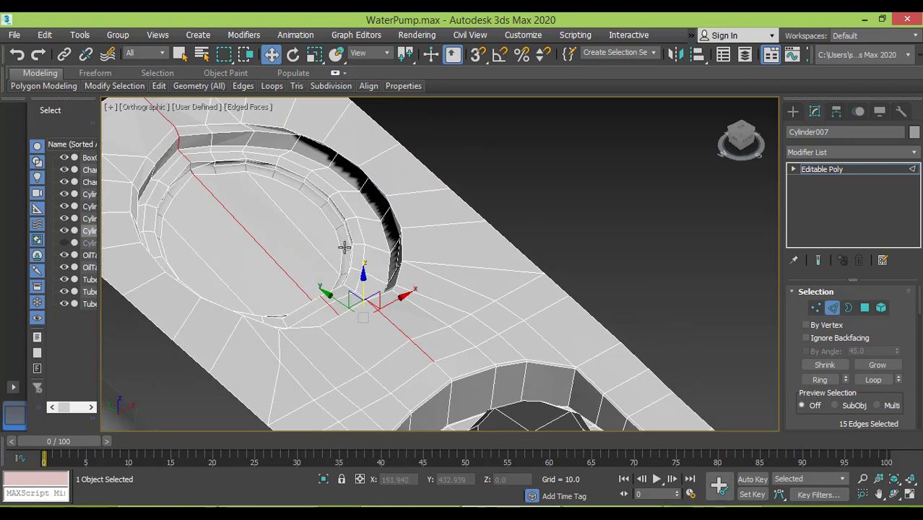
pyautogui.moveTo(456, 282); pyautogui.dragTo(356, 367)
pyautogui.click(333, 267)
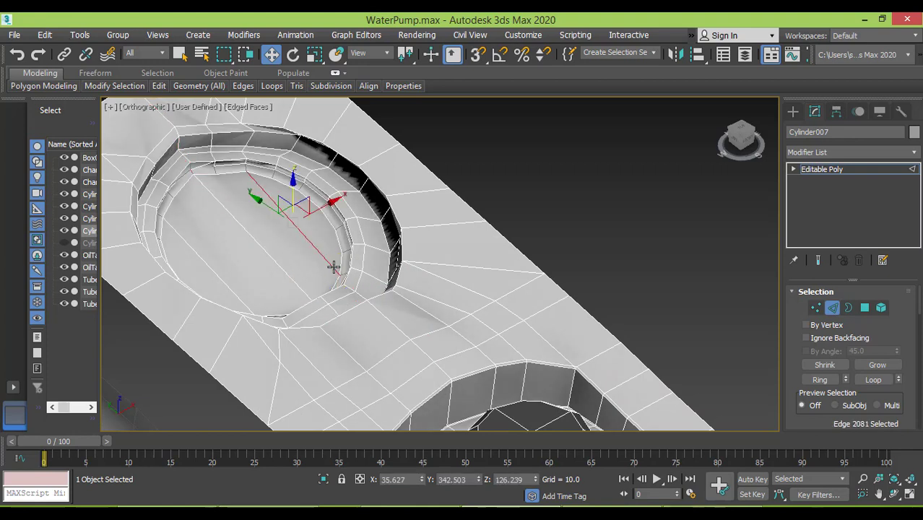
pyautogui.doubleClick(333, 267)
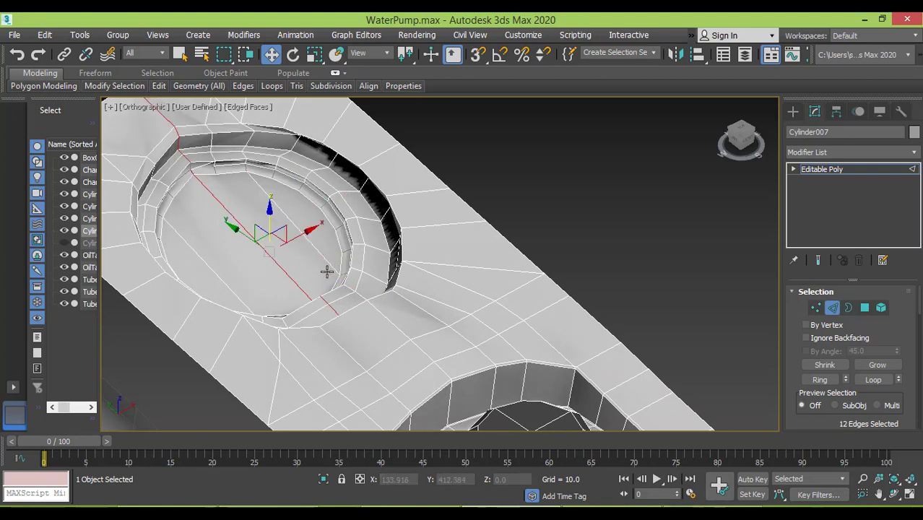
pyautogui.moveTo(268, 216); pyautogui.dragTo(268, 216)
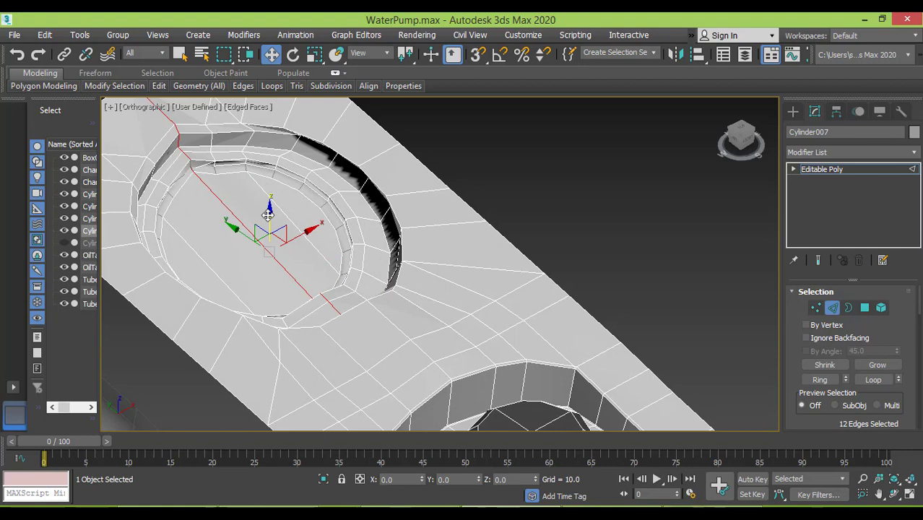
# In top view, select the two plate edges right of the centre line from the plate's upper edge to the circular rim
pyautogui.keyDown('alt'); pyautogui.moveTo(268, 216); pyautogui.dragTo(245, 234, button='middle'); pyautogui.keyUp('alt')
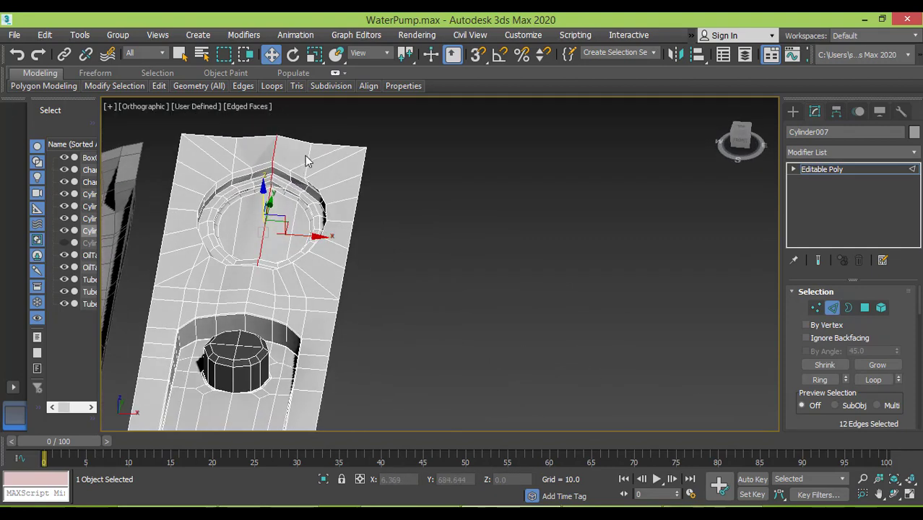
pyautogui.press('t')
pyautogui.moveTo(420, 238); pyautogui.dragTo(287, 356, button='middle')
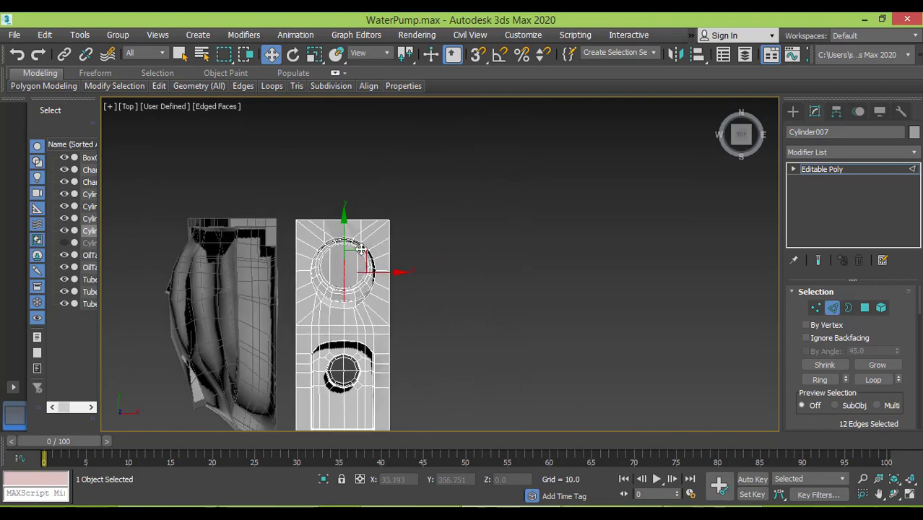
pyautogui.scroll(10, 360, 245)
pyautogui.click(359, 189)
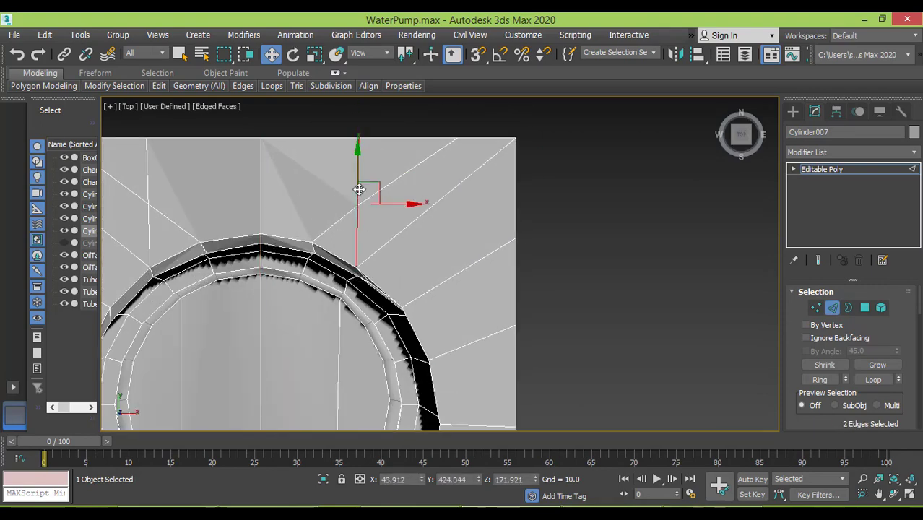
pyautogui.keyDown('ctrl'); pyautogui.doubleClick(354, 278); pyautogui.keyUp('ctrl')
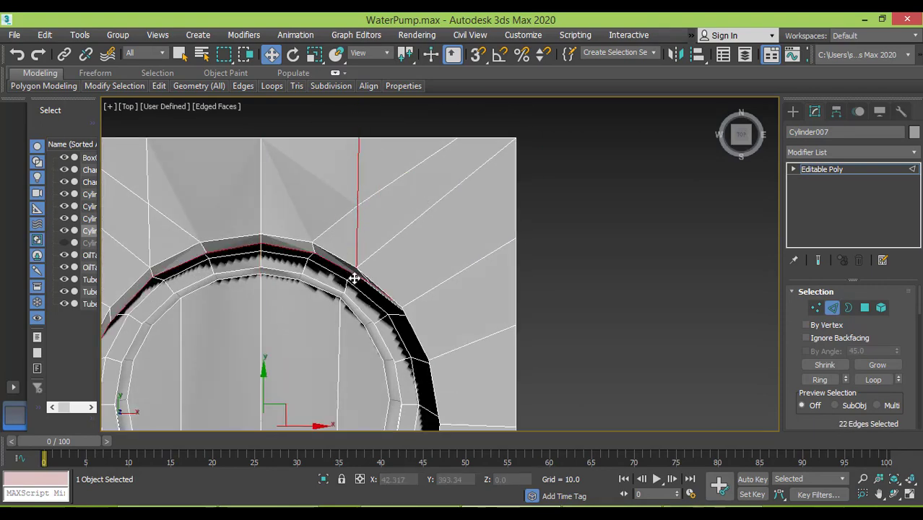
pyautogui.hotkey('ctrl', 'z')
pyautogui.hotkey('ctrl', 'z')
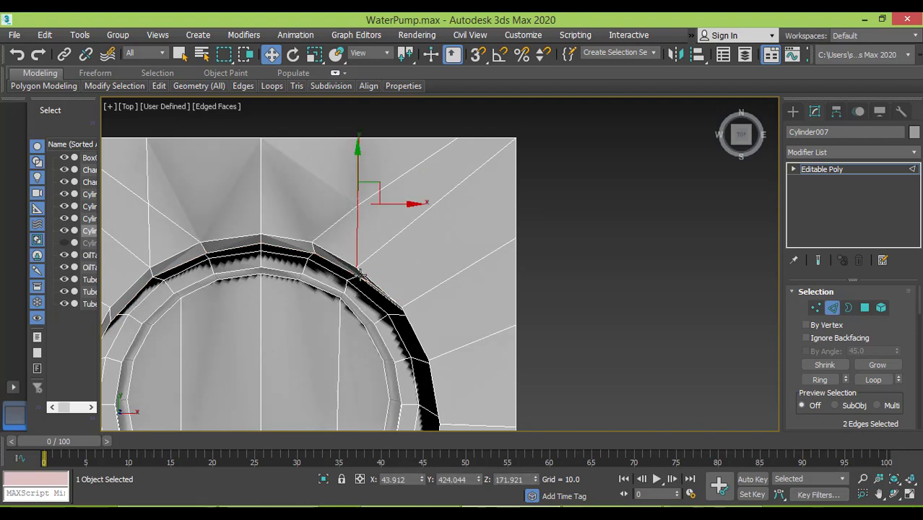
# Extend the edge selection right of centre down the rim's sloped wall and onto the recess ledge
pyautogui.scroll(6, 361, 274)
pyautogui.keyDown('ctrl'); pyautogui.click(366, 271); pyautogui.keyUp('ctrl')
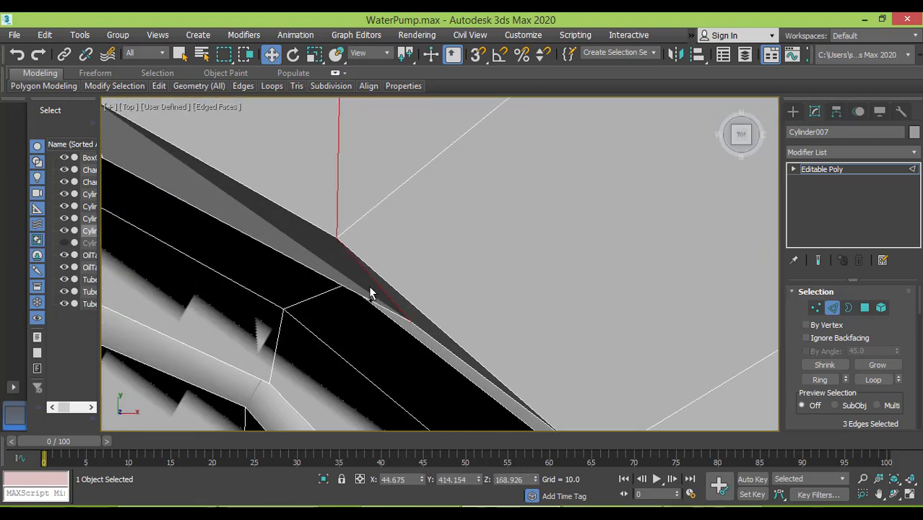
pyautogui.keyDown('ctrl'); pyautogui.click(379, 306); pyautogui.keyUp('ctrl')
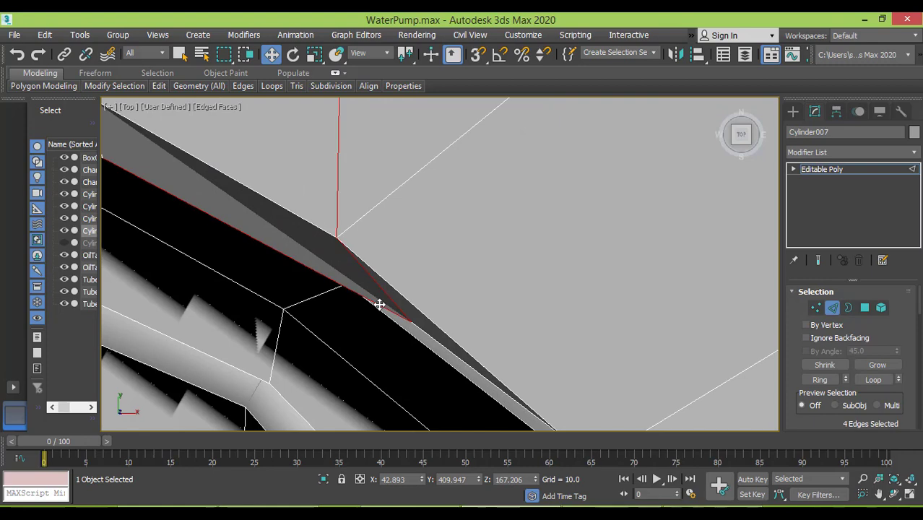
pyautogui.keyDown('alt'); pyautogui.click(380, 305); pyautogui.keyUp('alt')
pyautogui.keyDown('alt'); pyautogui.moveTo(379, 306); pyautogui.dragTo(418, 256, button='middle'); pyautogui.keyUp('alt')
pyautogui.keyDown('ctrl'); pyautogui.click(502, 320); pyautogui.keyUp('ctrl')
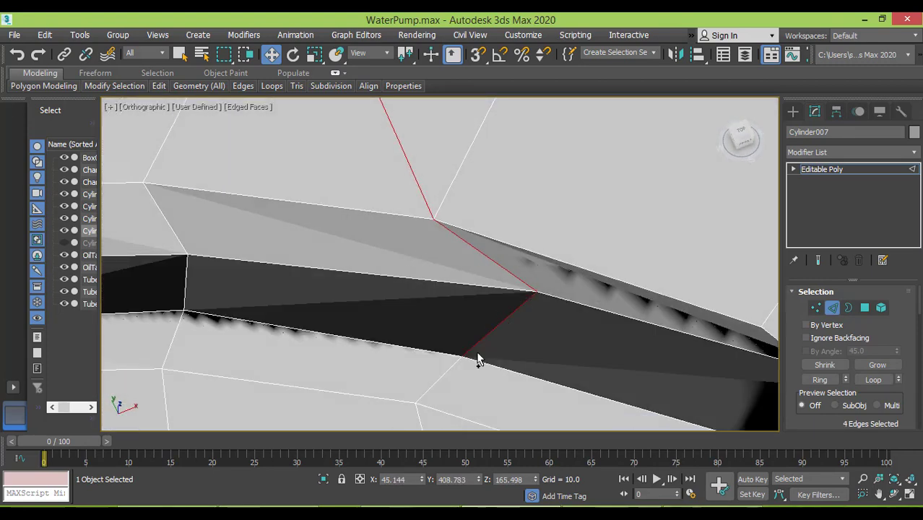
pyautogui.keyDown('ctrl'); pyautogui.click(433, 386); pyautogui.keyUp('ctrl')
# Continue the right-hand edge selection across the recess ledge and through the groove to the inner disc's border
pyautogui.scroll(-3, 456, 365)
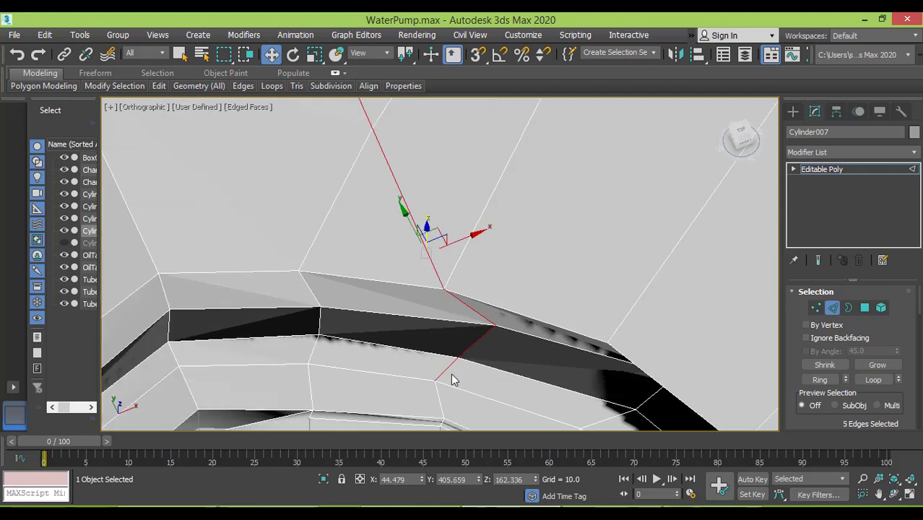
pyautogui.moveTo(453, 373); pyautogui.dragTo(489, 212, button='middle')
pyautogui.keyDown('ctrl'); pyautogui.click(480, 244); pyautogui.keyUp('ctrl')
pyautogui.scroll(6, 480, 245)
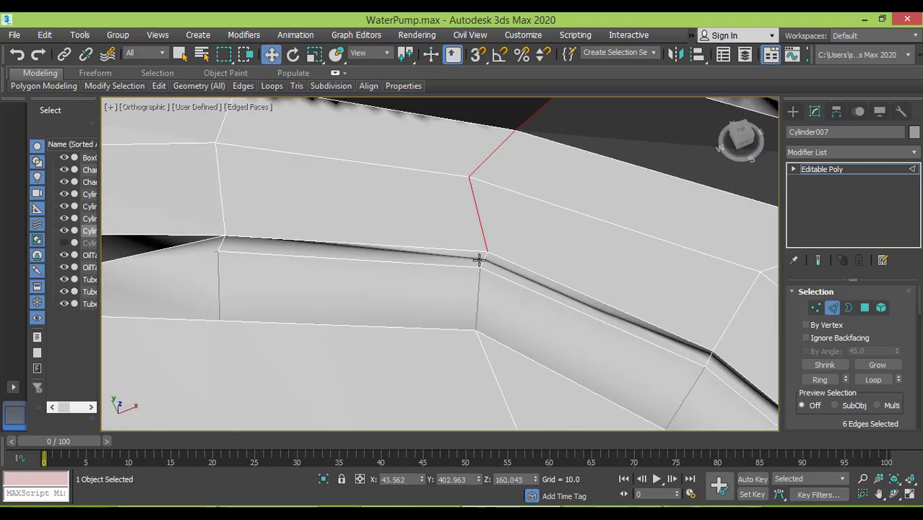
pyautogui.keyDown('ctrl'); pyautogui.click(493, 266); pyautogui.keyUp('ctrl')
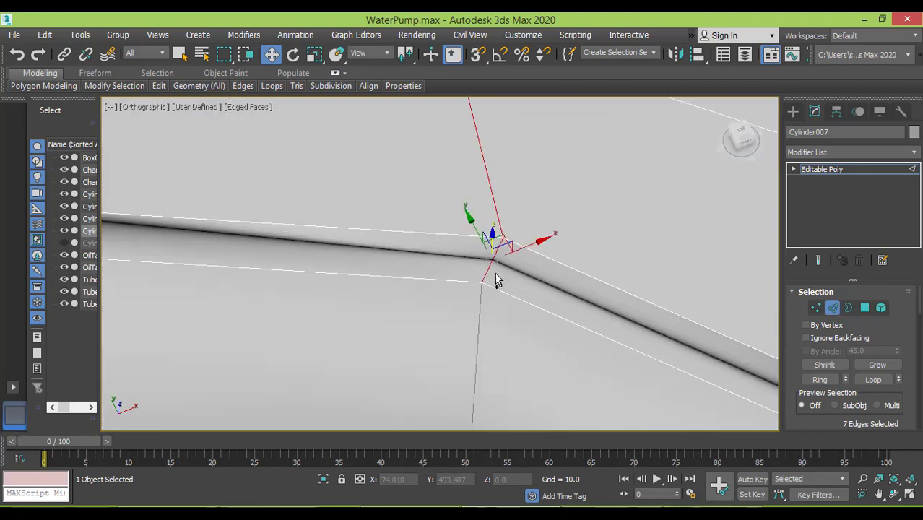
pyautogui.keyDown('ctrl'); pyautogui.click(480, 316); pyautogui.keyUp('ctrl')
pyautogui.scroll(-3, 479, 320)
pyautogui.scroll(-4, 479, 320)
pyautogui.moveTo(478, 334); pyautogui.dragTo(561, 297, button='middle')
pyautogui.scroll(-1, 463, 196)
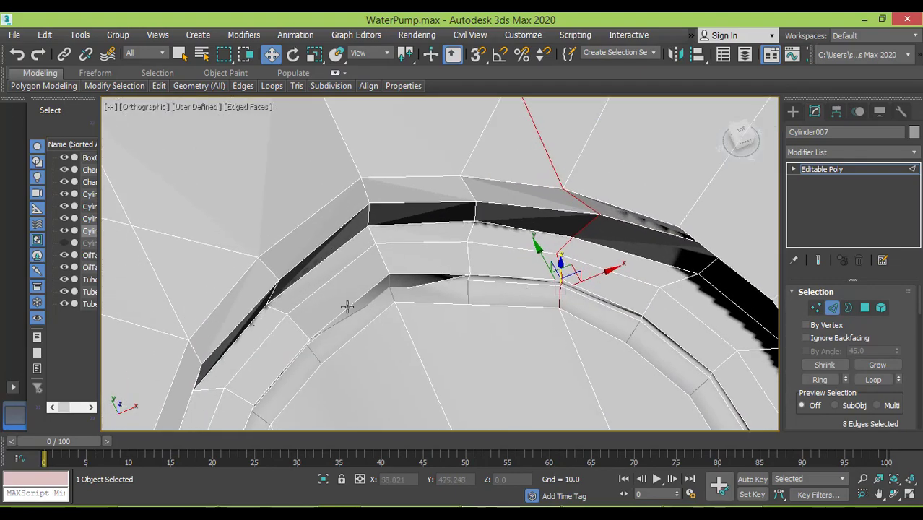
pyautogui.keyDown('alt'); pyautogui.moveTo(334, 310); pyautogui.dragTo(272, 249, button='middle'); pyautogui.keyUp('alt')
pyautogui.scroll(6, 302, 228)
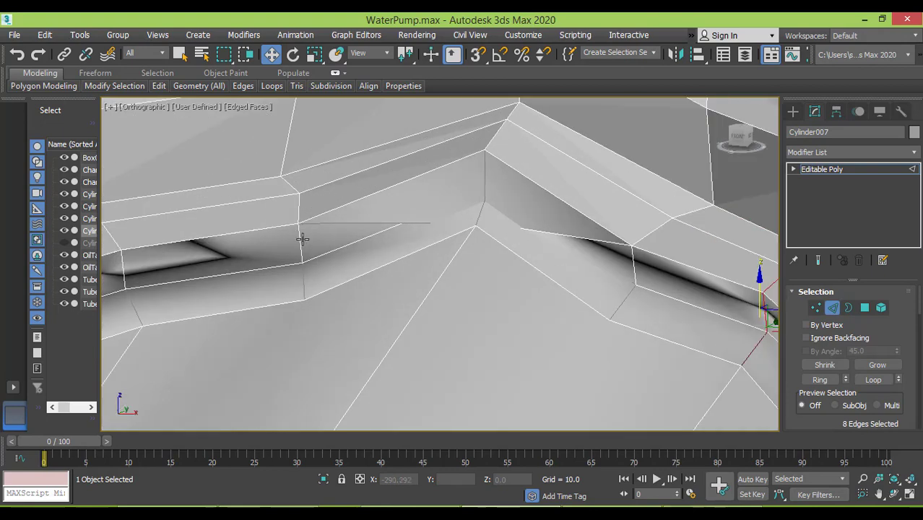
pyautogui.keyDown('ctrl'); pyautogui.click(307, 334); pyautogui.keyUp('ctrl')
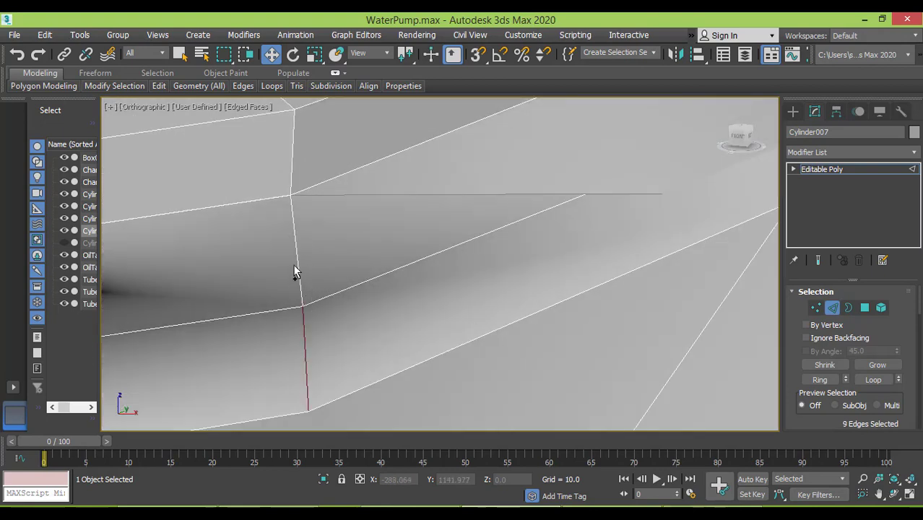
pyautogui.keyDown('ctrl'); pyautogui.click(297, 259); pyautogui.keyUp('ctrl')
pyautogui.keyDown('ctrl'); pyautogui.click(293, 161); pyautogui.keyUp('ctrl')
pyautogui.moveTo(291, 161); pyautogui.dragTo(309, 338, button='middle')
pyautogui.keyDown('ctrl'); pyautogui.click(265, 182); pyautogui.keyUp('ctrl')
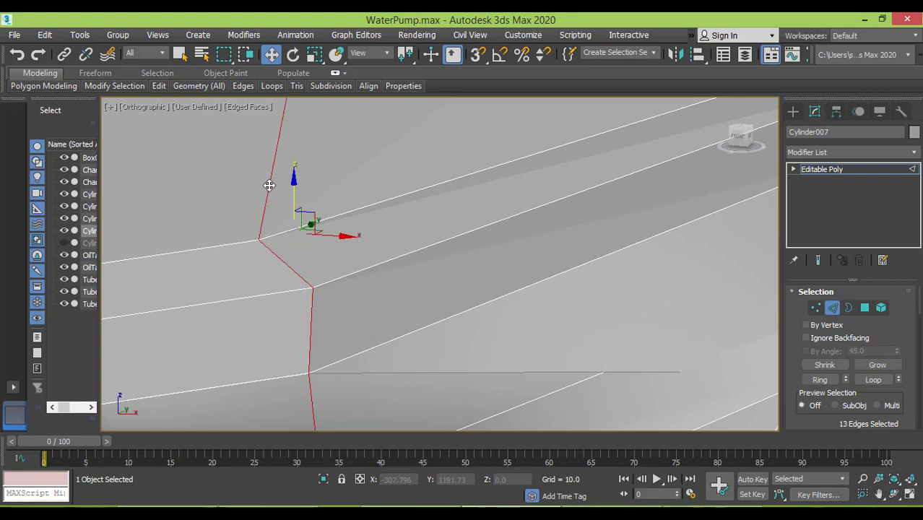
pyautogui.moveTo(266, 182)
pyautogui.keyDown('alt'); pyautogui.mouseDown(button='middle')
pyautogui.moveTo(283, 216)
pyautogui.moveTo(289, 326)
pyautogui.moveTo(290, 293)
pyautogui.moveTo(323, 344)
pyautogui.moveTo(319, 357)
pyautogui.mouseUp(button='middle'); pyautogui.keyUp('alt')
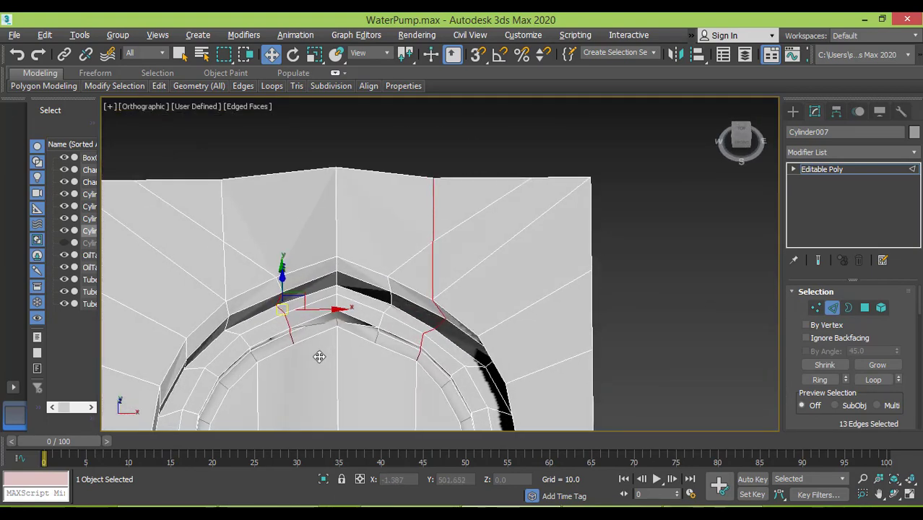
pyautogui.hotkey('ctrl', 'z')
pyautogui.hotkey('ctrl', 'z')
pyautogui.hotkey('ctrl', 'z')
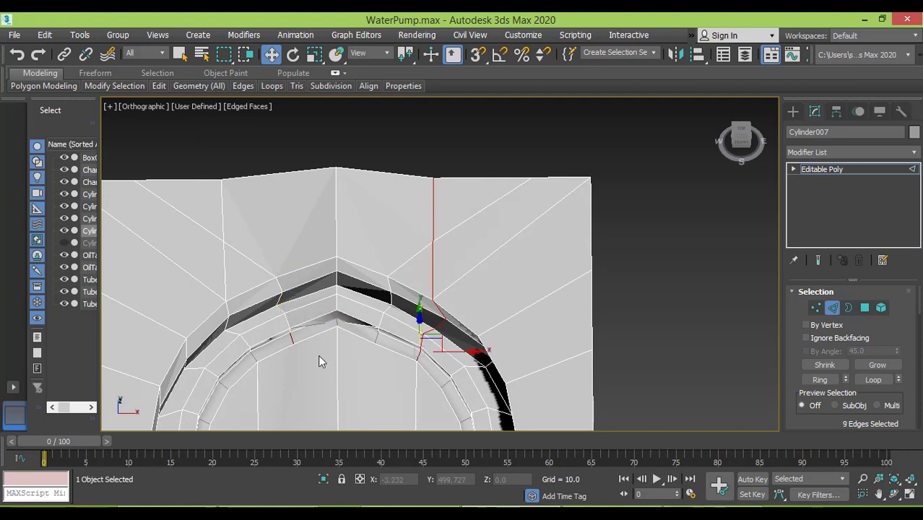
# Add the left-hand edges from the inner disc's upper border through the groove and across the recess ledge to the selection
pyautogui.keyDown('ctrl'); pyautogui.click(255, 351); pyautogui.keyUp('ctrl')
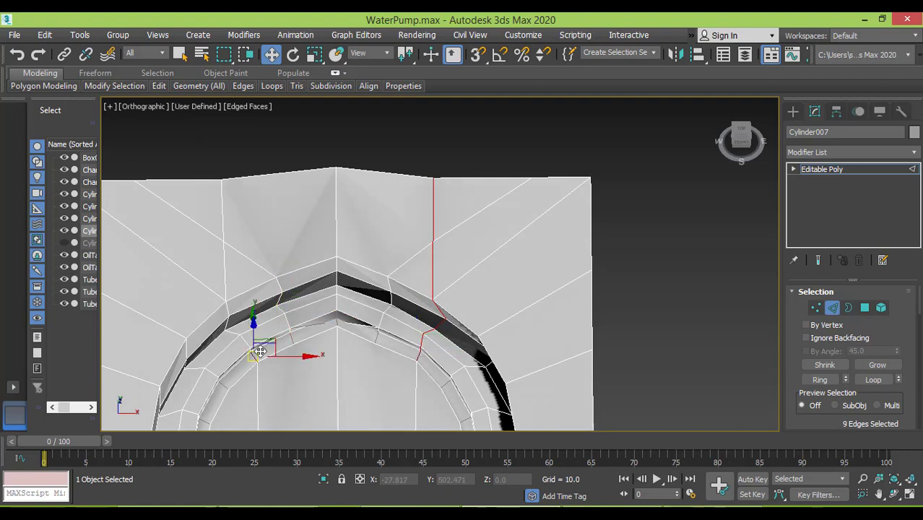
pyautogui.scroll(3, 258, 349)
pyautogui.keyDown('alt'); pyautogui.moveTo(259, 349); pyautogui.dragTo(248, 325, button='middle'); pyautogui.keyUp('alt')
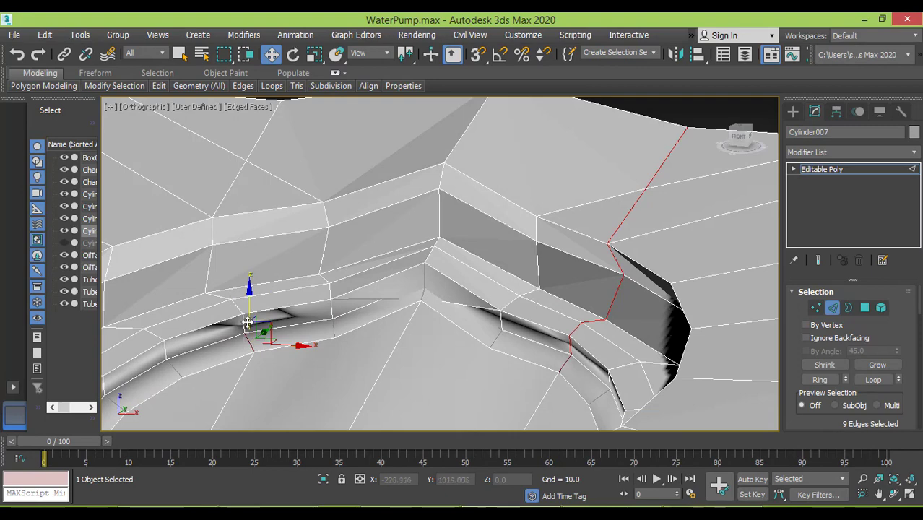
pyautogui.keyDown('ctrl'); pyautogui.click(235, 306); pyautogui.keyUp('ctrl')
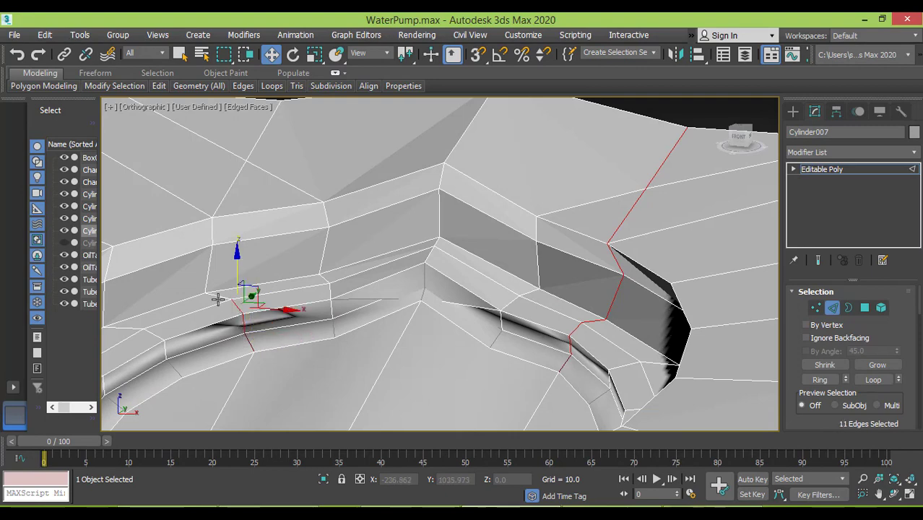
pyautogui.keyDown('ctrl'); pyautogui.click(218, 299); pyautogui.keyUp('ctrl')
# Continue the left-hand edge selection up the recess wall and sloped rim to the plate's upper edge
pyautogui.keyDown('ctrl'); pyautogui.click(215, 264); pyautogui.keyUp('ctrl')
pyautogui.keyDown('ctrl'); pyautogui.click(216, 220); pyautogui.keyUp('ctrl')
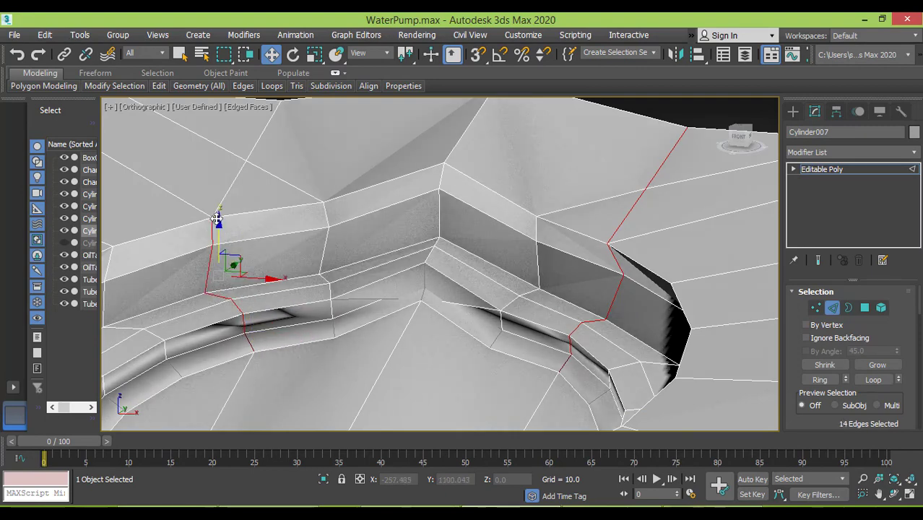
pyautogui.keyDown('ctrl'); pyautogui.click(236, 176); pyautogui.keyUp('ctrl')
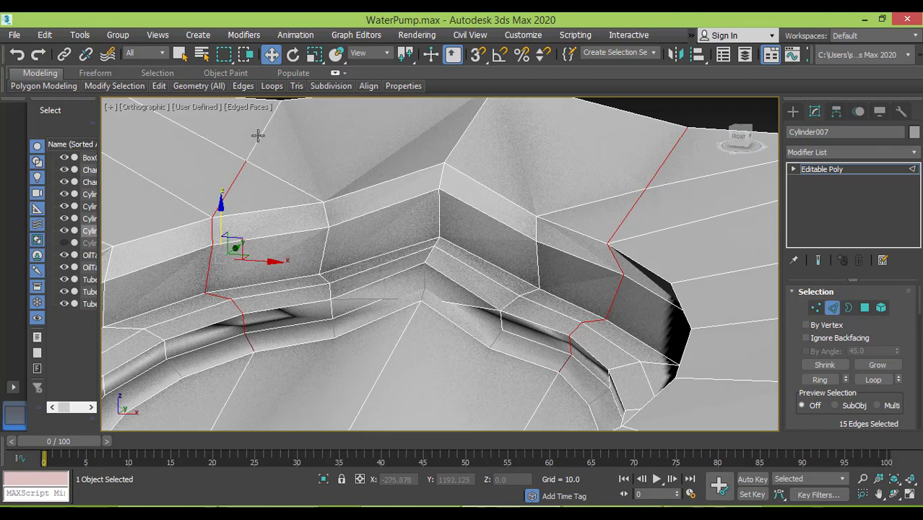
pyautogui.keyDown('ctrl'); pyautogui.click(257, 139); pyautogui.keyUp('ctrl')
# Add the two lengthwise edges across the inner disc, one on each side of the centre line, to the selection
pyautogui.scroll(-5, 282, 217)
pyautogui.keyDown('alt'); pyautogui.moveTo(288, 300); pyautogui.dragTo(319, 382, button='middle'); pyautogui.keyUp('alt')
pyautogui.scroll(4, 347, 345)
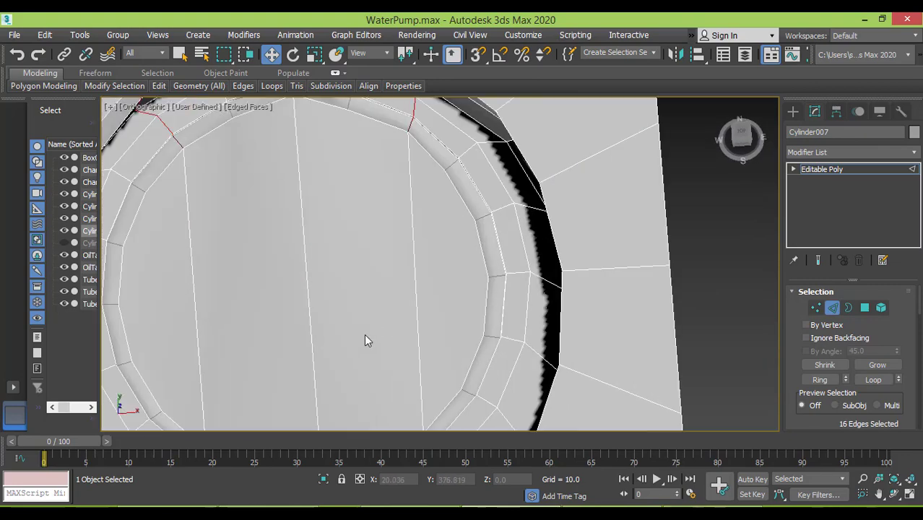
pyautogui.keyDown('ctrl'); pyautogui.click(417, 278); pyautogui.keyUp('ctrl')
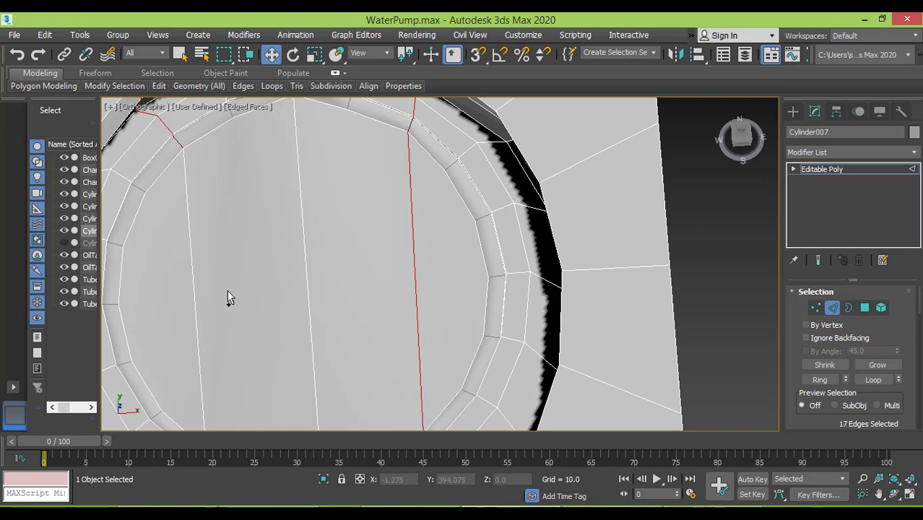
pyautogui.keyDown('ctrl'); pyautogui.click(195, 298); pyautogui.keyUp('ctrl')
# Extend the left-hand chain from the inner disc's lower border through the groove and across the recess ledge
pyautogui.keyDown('alt'); pyautogui.moveTo(309, 312); pyautogui.dragTo(389, 176, button='middle'); pyautogui.keyUp('alt')
pyautogui.scroll(2, 427, 238)
pyautogui.keyDown('alt'); pyautogui.moveTo(421, 252); pyautogui.dragTo(509, 419, button='middle'); pyautogui.keyUp('alt')
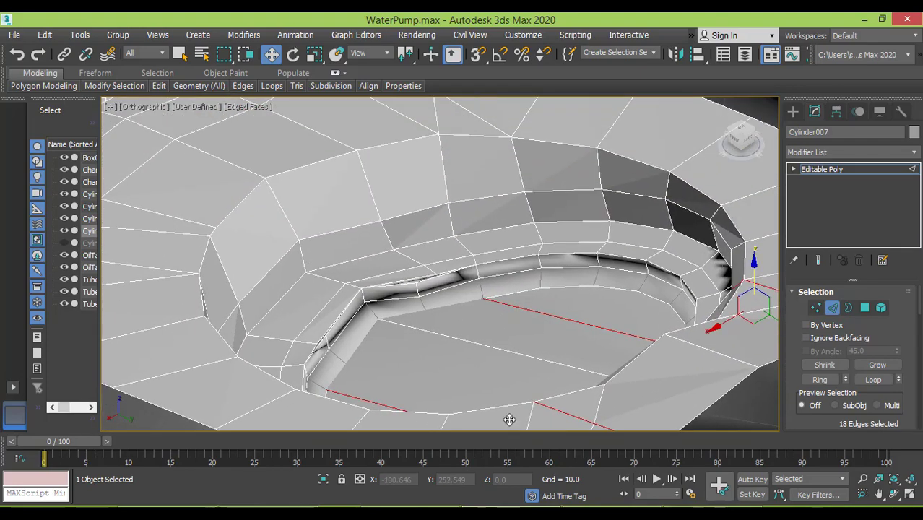
pyautogui.scroll(5, 478, 296)
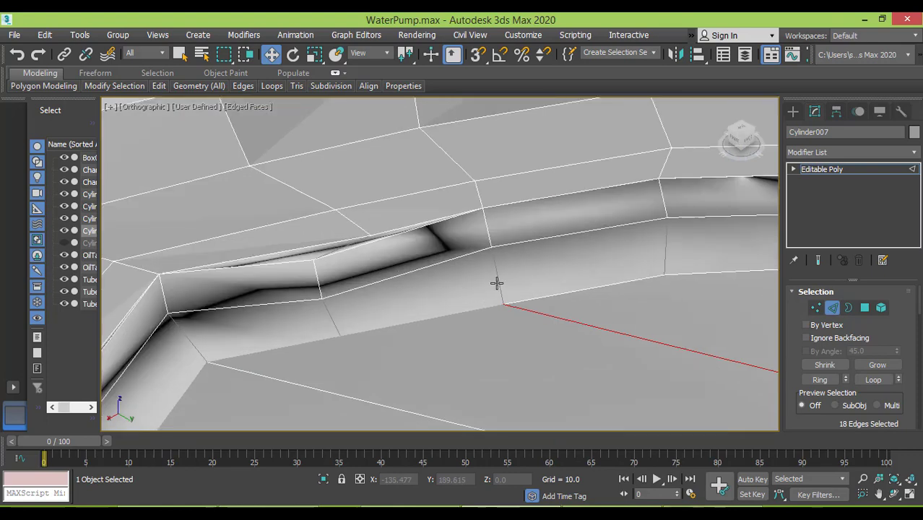
pyautogui.keyDown('ctrl'); pyautogui.click(498, 281); pyautogui.keyUp('ctrl')
pyautogui.keyDown('ctrl'); pyautogui.click(491, 238); pyautogui.keyUp('ctrl')
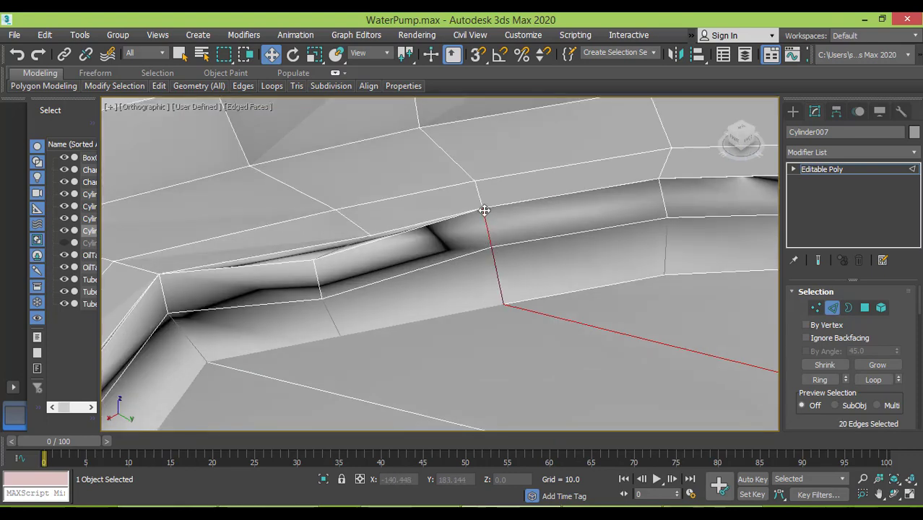
pyautogui.keyDown('ctrl'); pyautogui.click(480, 196); pyautogui.keyUp('ctrl')
pyautogui.keyDown('ctrl'); pyautogui.click(464, 169); pyautogui.keyUp('ctrl')
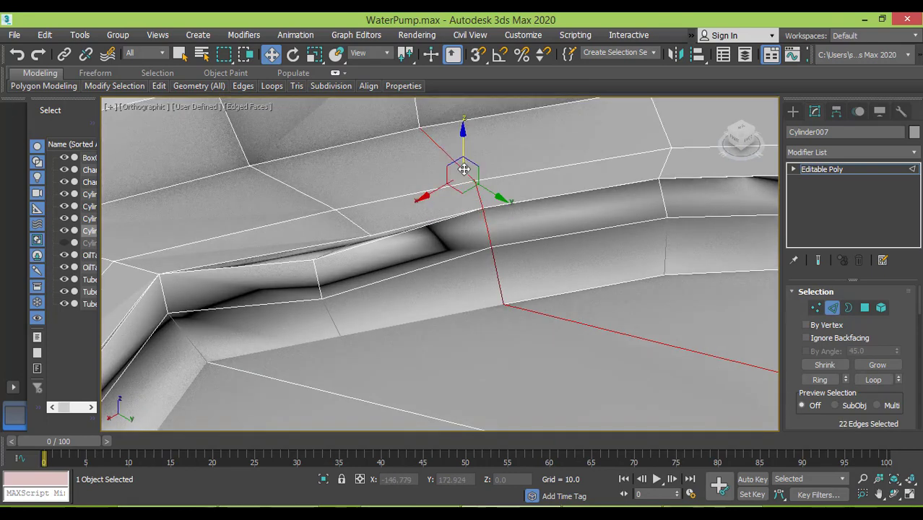
# Continue the left-hand chain up the lower recess wall and across the plate to the bolt pocket's rim
pyautogui.scroll(-3, 464, 170)
pyautogui.moveTo(464, 170); pyautogui.dragTo(488, 338, button='middle')
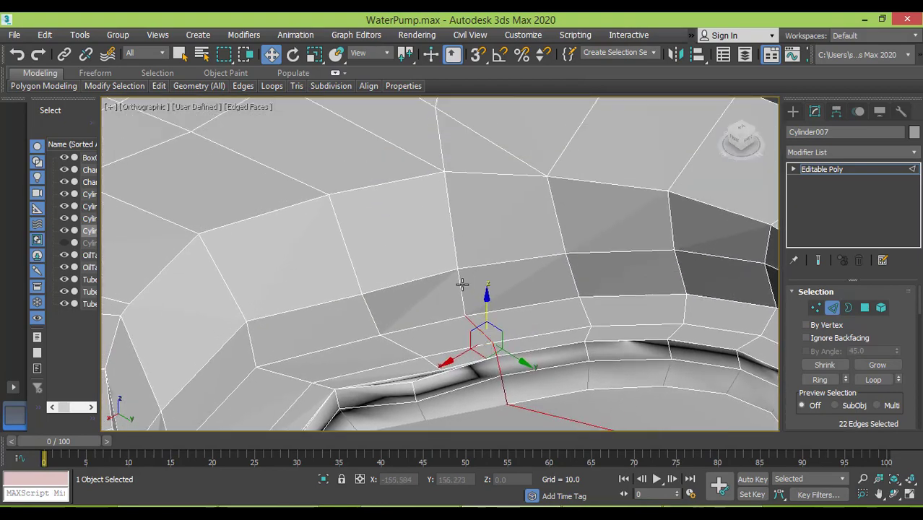
pyautogui.scroll(-3, 463, 285)
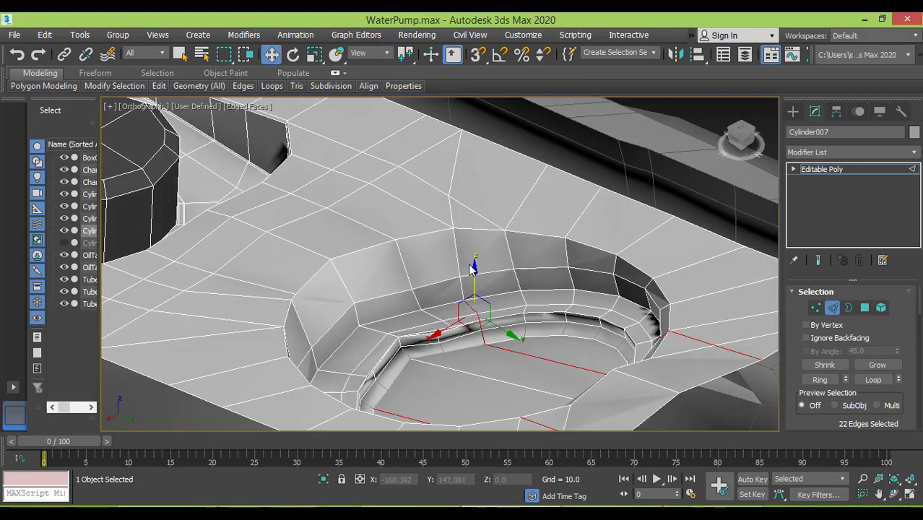
pyautogui.keyDown('ctrl'); pyautogui.click(463, 287); pyautogui.keyUp('ctrl')
pyautogui.keyDown('ctrl'); pyautogui.click(457, 251); pyautogui.keyUp('ctrl')
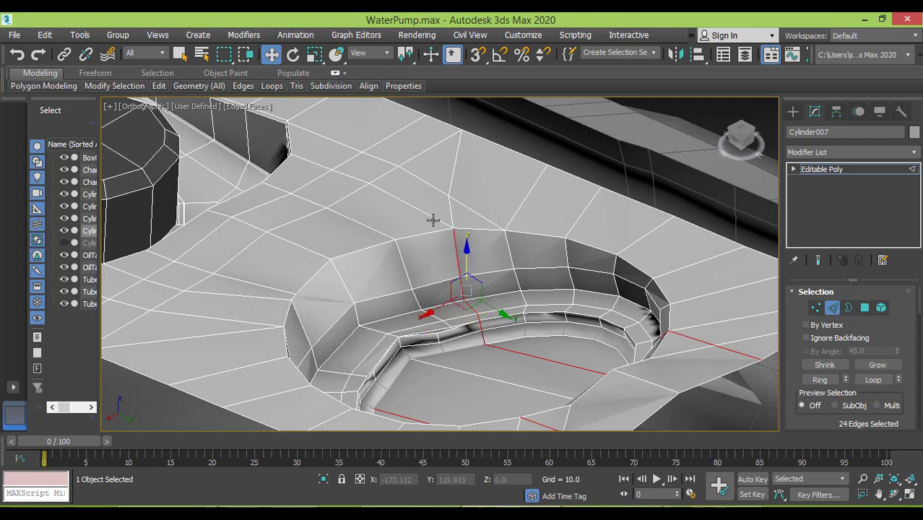
pyautogui.keyDown('ctrl'); pyautogui.click(431, 218); pyautogui.keyUp('ctrl')
pyautogui.keyDown('ctrl'); pyautogui.click(360, 180); pyautogui.keyUp('ctrl')
pyautogui.keyDown('ctrl'); pyautogui.click(312, 164); pyautogui.keyUp('ctrl')
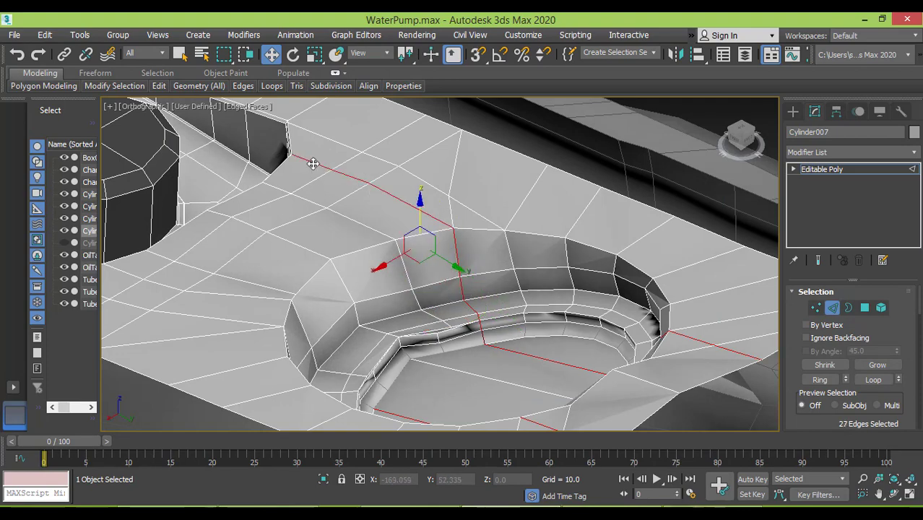
# Extend the right-hand chain from the inner disc's lower border through the groove, ledge and wall across the plate to the bolt pocket
pyautogui.moveTo(344, 250); pyautogui.dragTo(447, 293, button='middle')
pyautogui.moveTo(642, 236); pyautogui.dragTo(447, 305, button='middle')
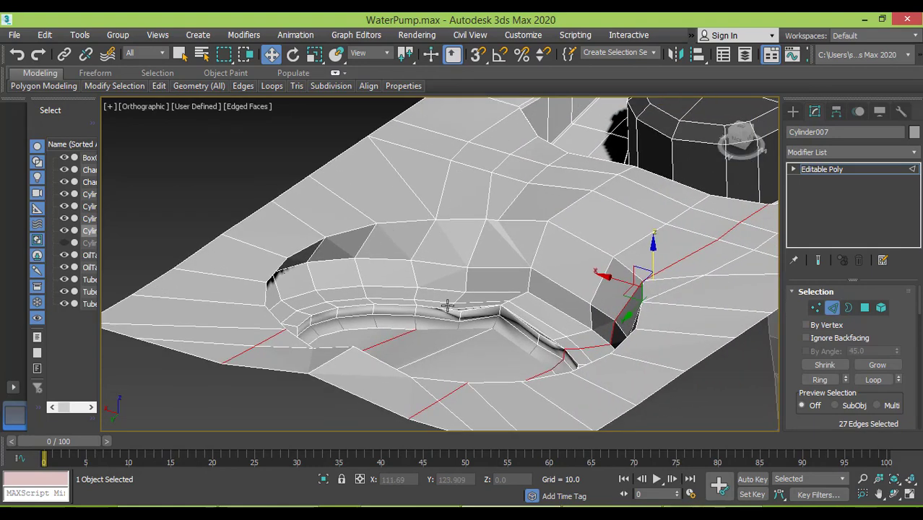
pyautogui.scroll(5, 447, 305)
pyautogui.keyDown('ctrl'); pyautogui.click(359, 354); pyautogui.keyUp('ctrl')
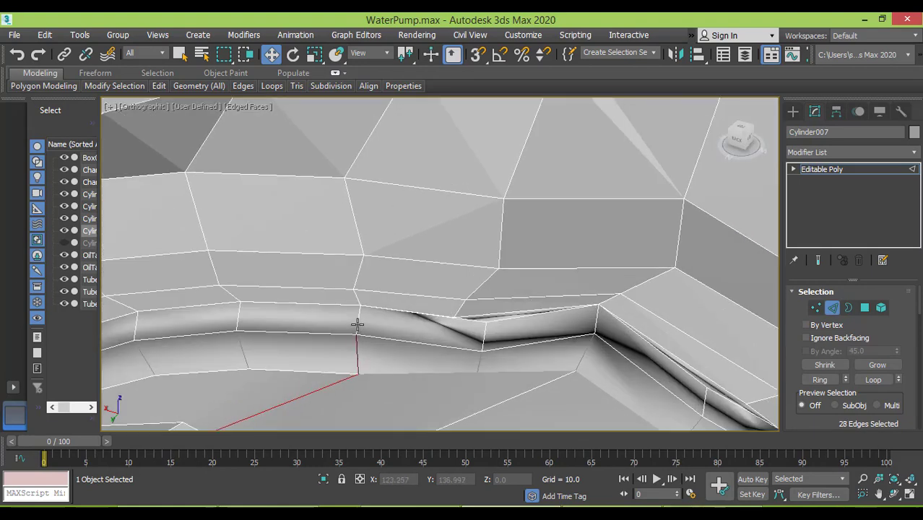
pyautogui.keyDown('ctrl'); pyautogui.click(357, 322); pyautogui.keyUp('ctrl')
pyautogui.keyDown('ctrl'); pyautogui.doubleClick(356, 296); pyautogui.keyUp('ctrl')
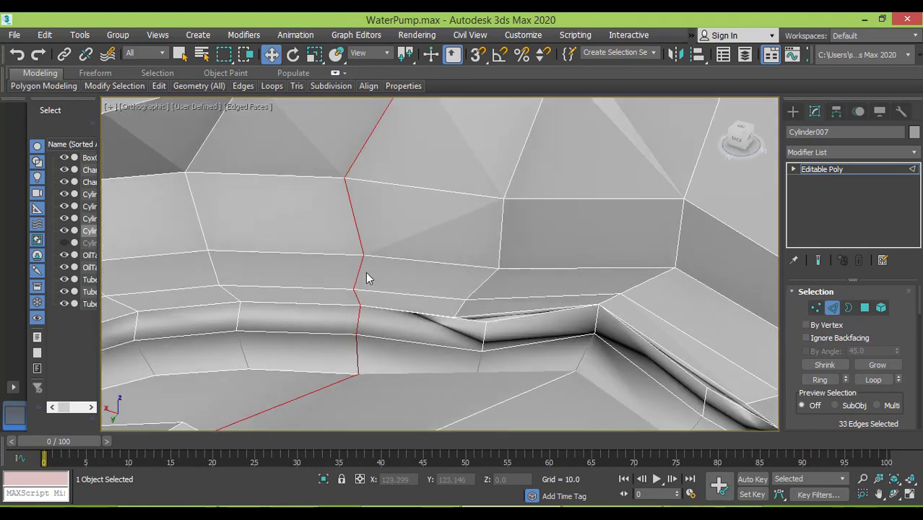
pyautogui.scroll(-6, 366, 278)
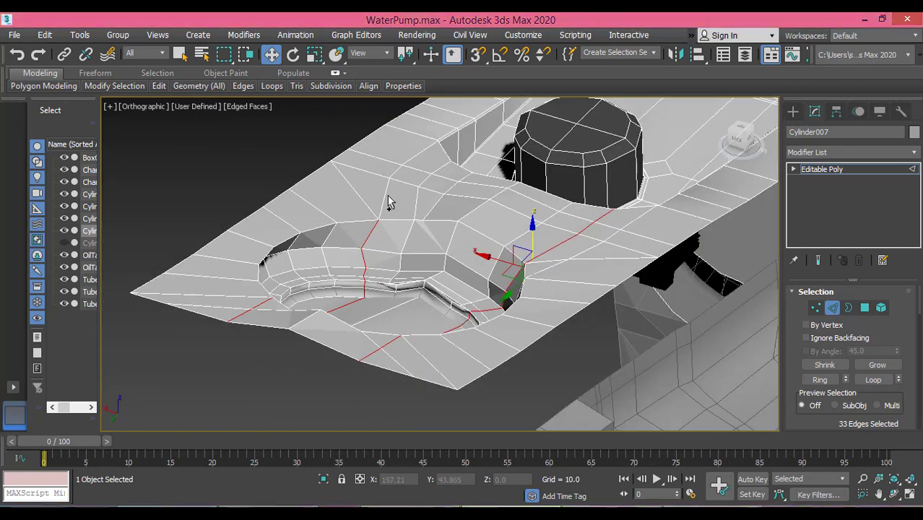
pyautogui.keyDown('ctrl'); pyautogui.click(387, 194); pyautogui.keyUp('ctrl')
pyautogui.scroll(-5, 386, 194)
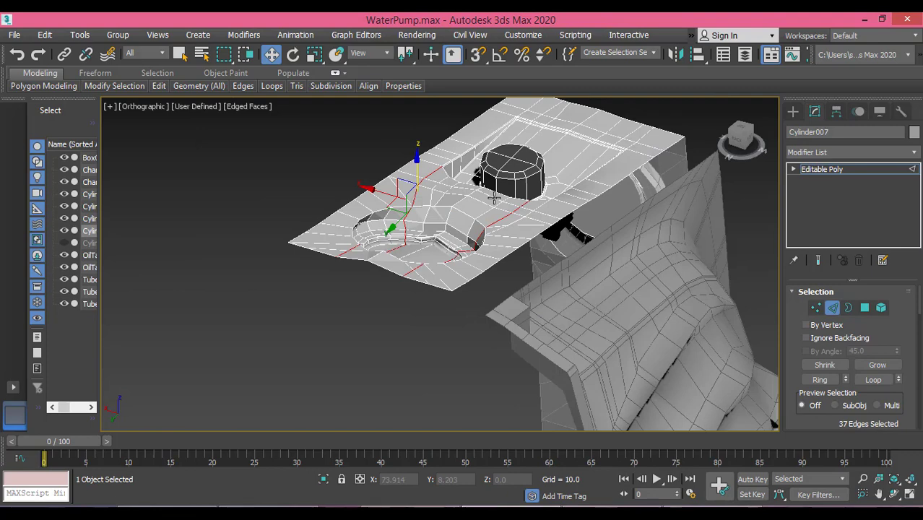
# Check the two selected edge chains from above, and nudge them slightly along the vertical axis in left view
pyautogui.press('t')
pyautogui.moveTo(503, 251); pyautogui.dragTo(485, 332, button='middle')
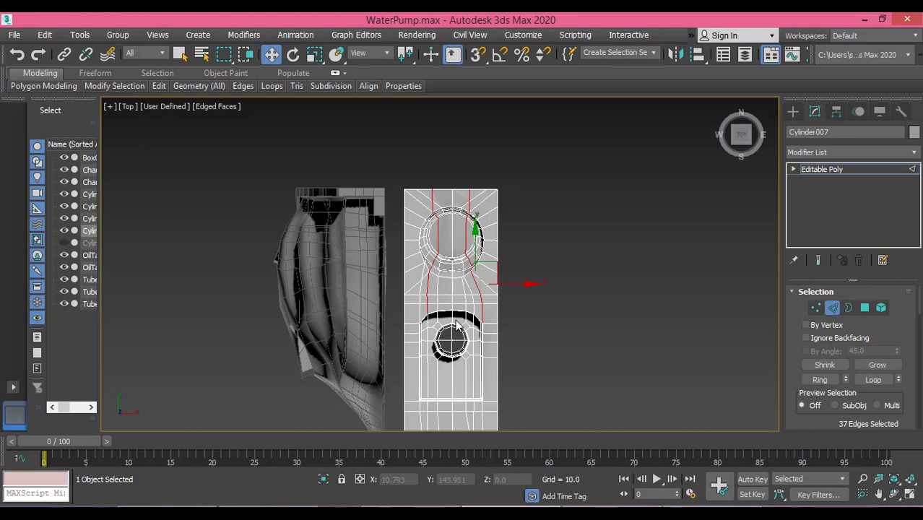
pyautogui.press('l')
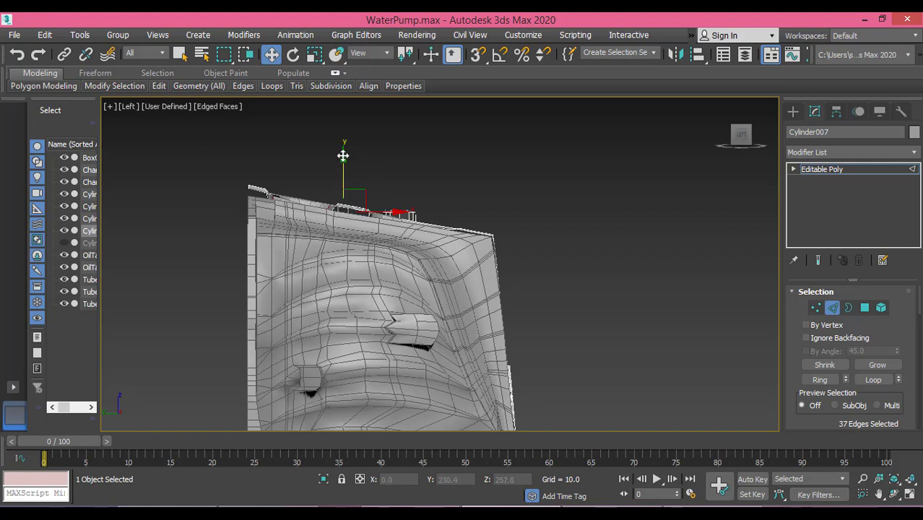
pyautogui.moveTo(344, 156); pyautogui.dragTo(347, 155)
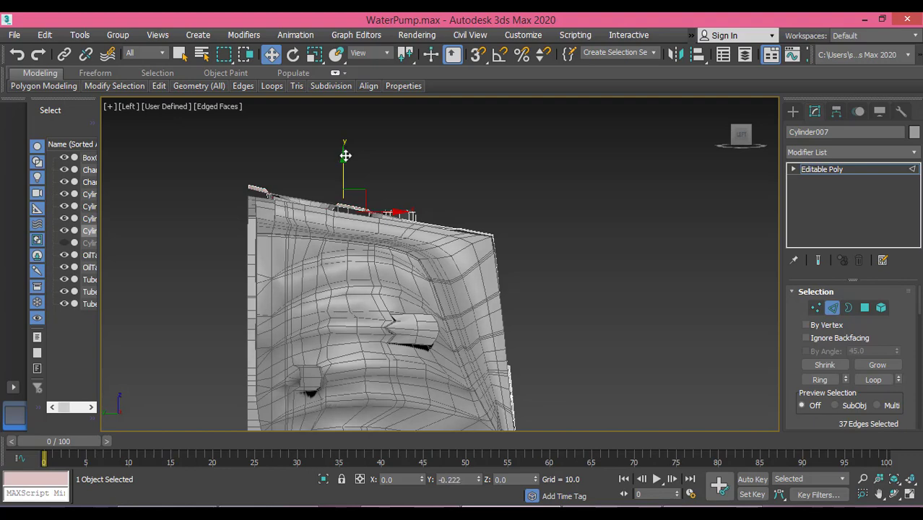
# Deselect the plate edge nearest the bolt pocket on both chains and raise the remaining 35 edges slightly in Z
pyautogui.keyDown('alt'); pyautogui.moveTo(418, 197); pyautogui.dragTo(377, 268, button='middle'); pyautogui.keyUp('alt')
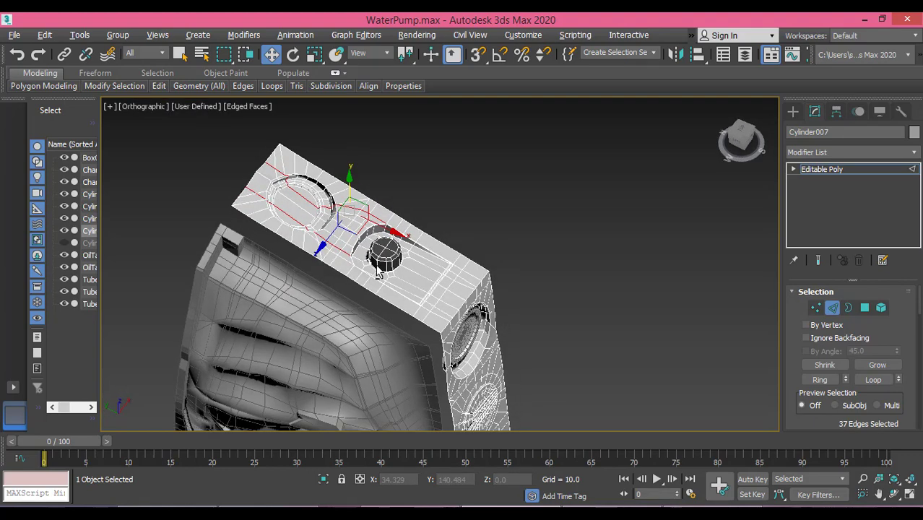
pyautogui.moveTo(345, 240); pyautogui.dragTo(367, 293, button='middle')
pyautogui.scroll(6, 366, 291)
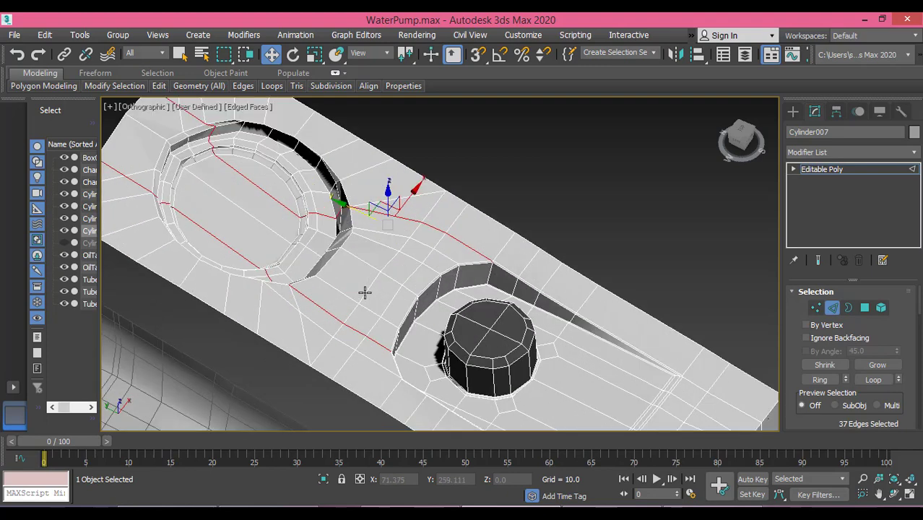
pyautogui.scroll(-4, 417, 263)
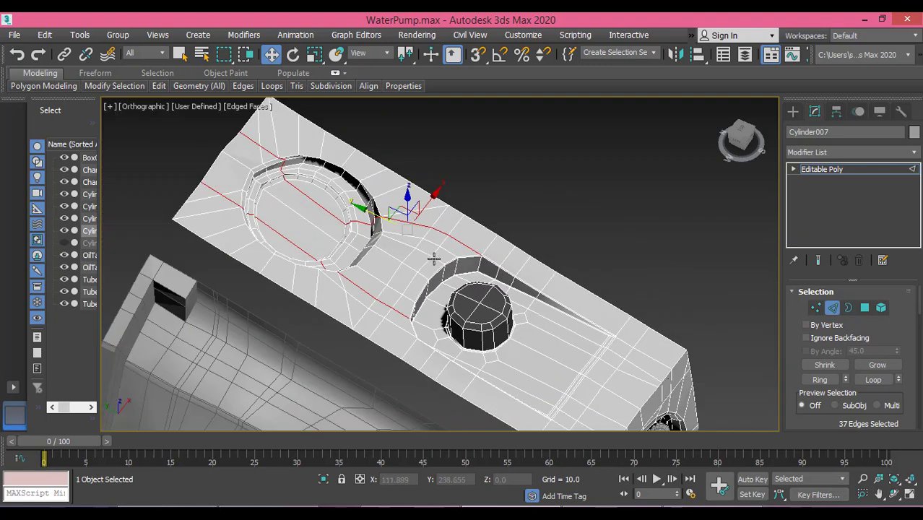
pyautogui.keyDown('alt'); pyautogui.click(458, 242); pyautogui.keyUp('alt')
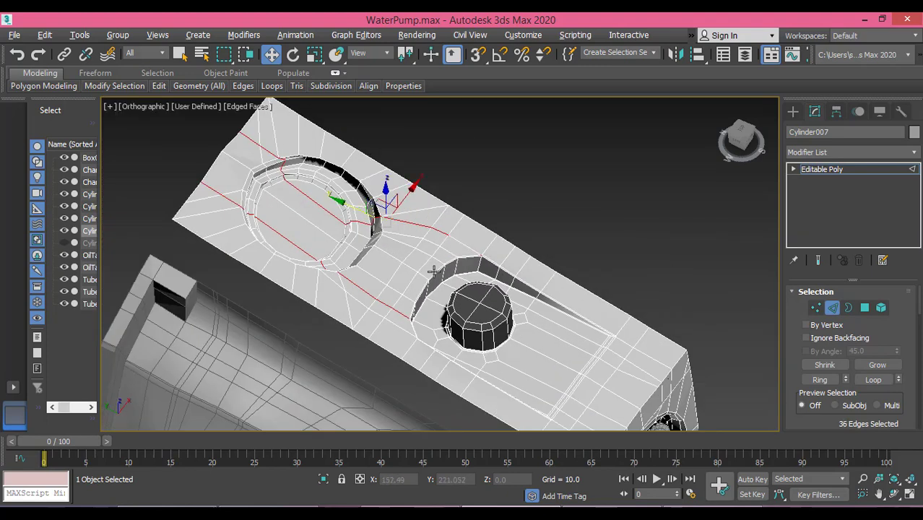
pyautogui.keyDown('alt'); pyautogui.click(397, 312); pyautogui.keyUp('alt')
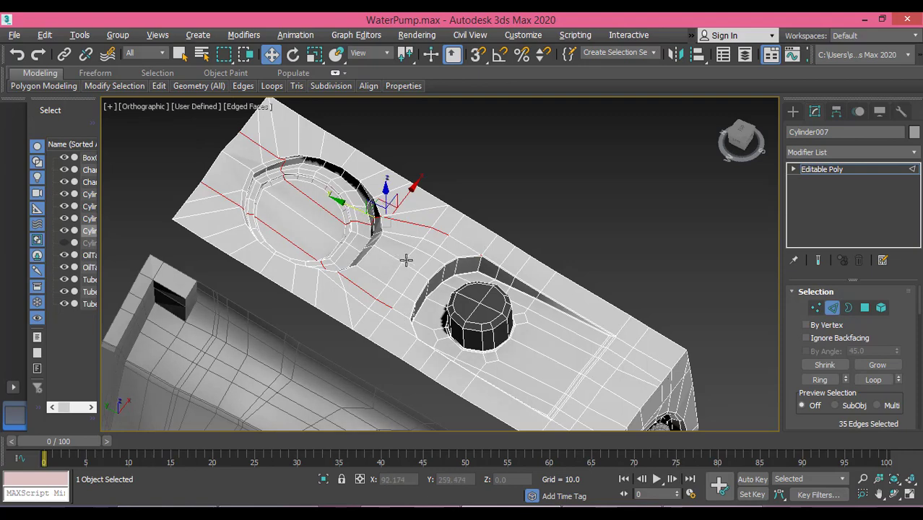
pyautogui.keyDown('alt'); pyautogui.moveTo(405, 257); pyautogui.dragTo(403, 188, button='middle'); pyautogui.keyUp('alt')
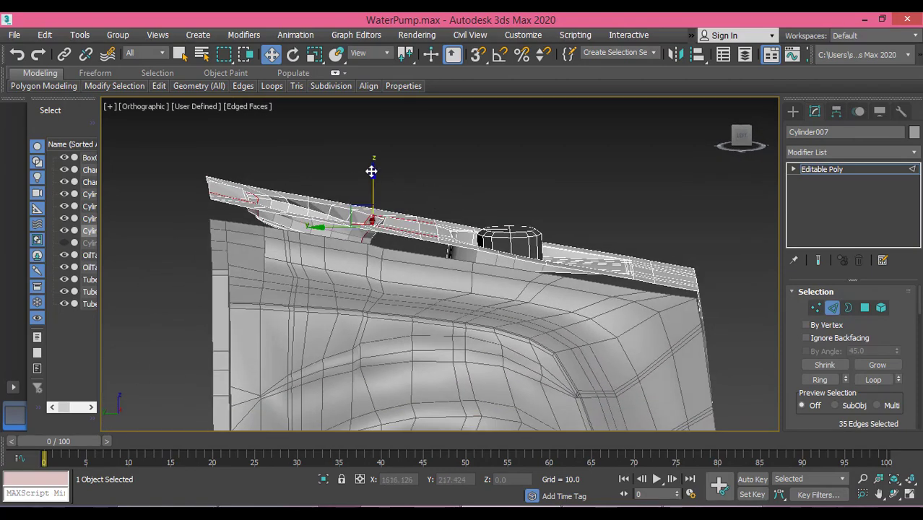
pyautogui.moveTo(373, 170); pyautogui.dragTo(372, 172)
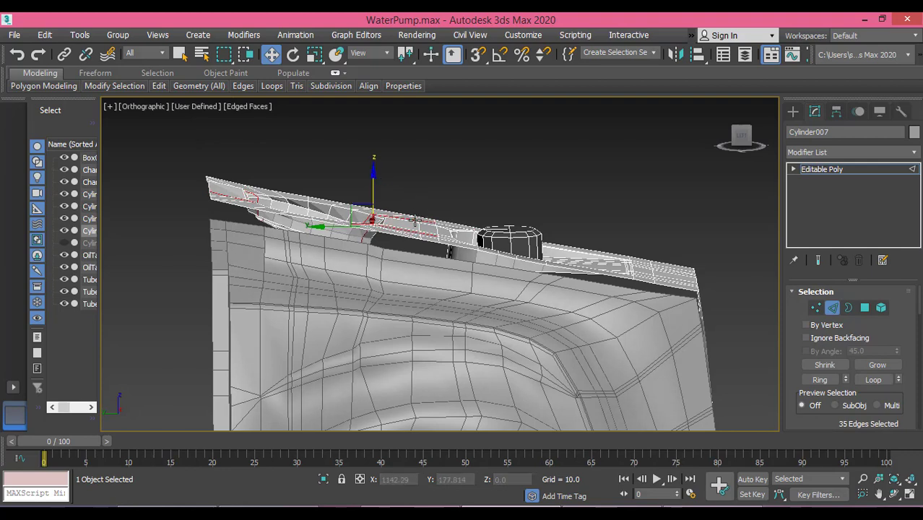
# Deselect the next plate edge toward the circular recess on both chains and raise the remaining 33 edges slightly in Z
pyautogui.keyDown('alt'); pyautogui.moveTo(415, 221); pyautogui.dragTo(381, 246, button='middle'); pyautogui.keyUp('alt')
pyautogui.scroll(5, 380, 246)
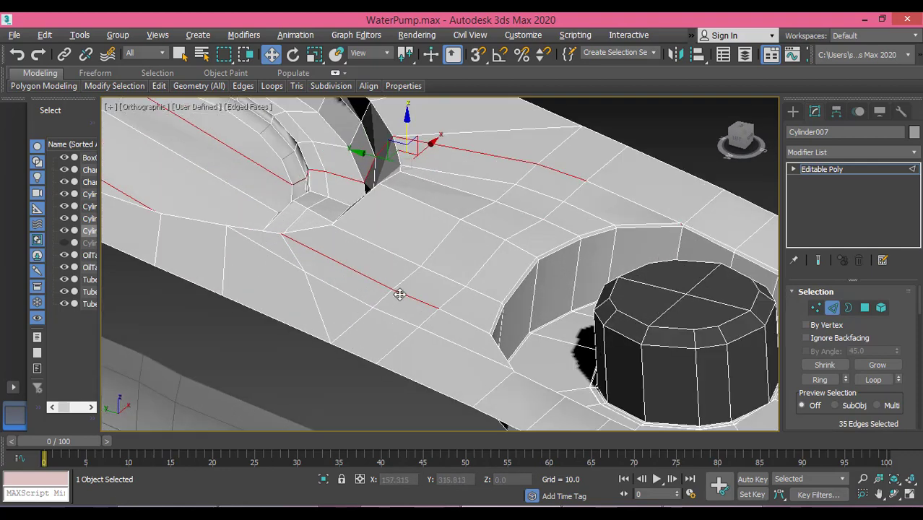
pyautogui.keyDown('alt'); pyautogui.click(400, 295); pyautogui.keyUp('alt')
pyautogui.keyDown('alt'); pyautogui.click(557, 170); pyautogui.keyUp('alt')
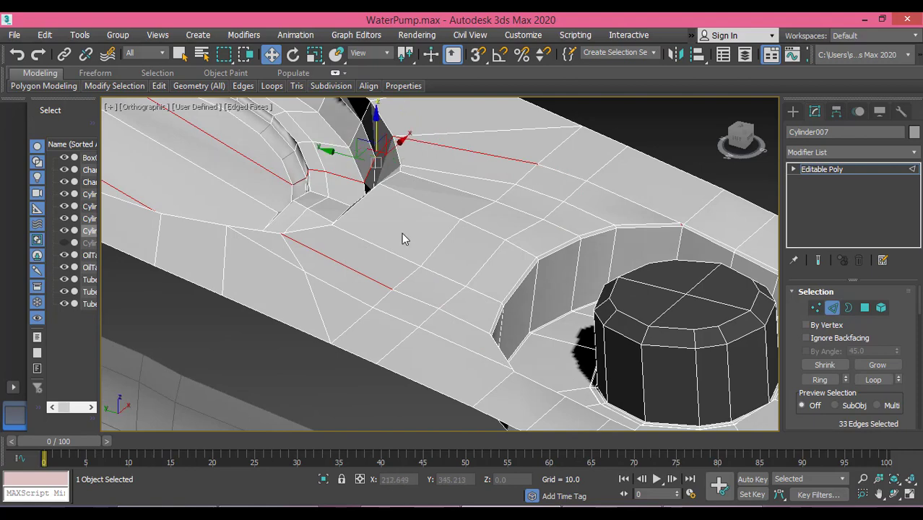
pyautogui.keyDown('alt'); pyautogui.moveTo(404, 237); pyautogui.dragTo(456, 197, button='middle'); pyautogui.keyUp('alt')
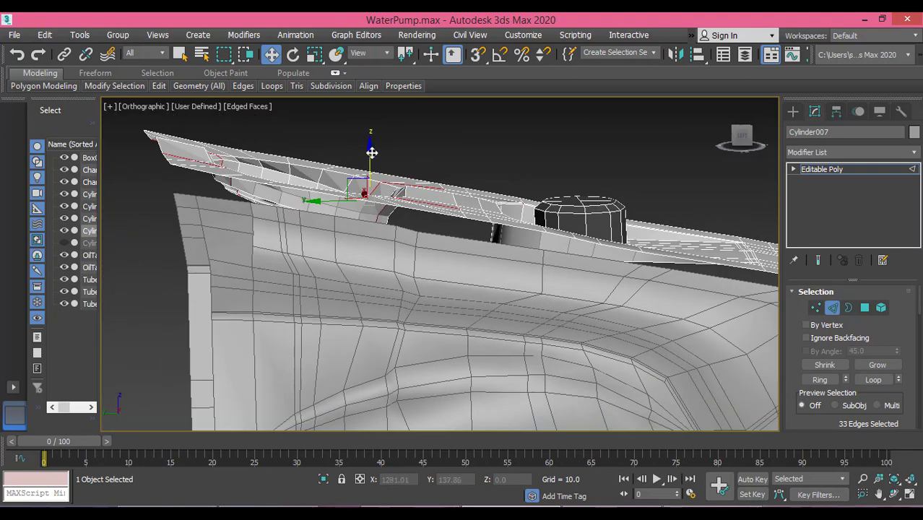
pyautogui.moveTo(373, 150); pyautogui.dragTo(373, 151)
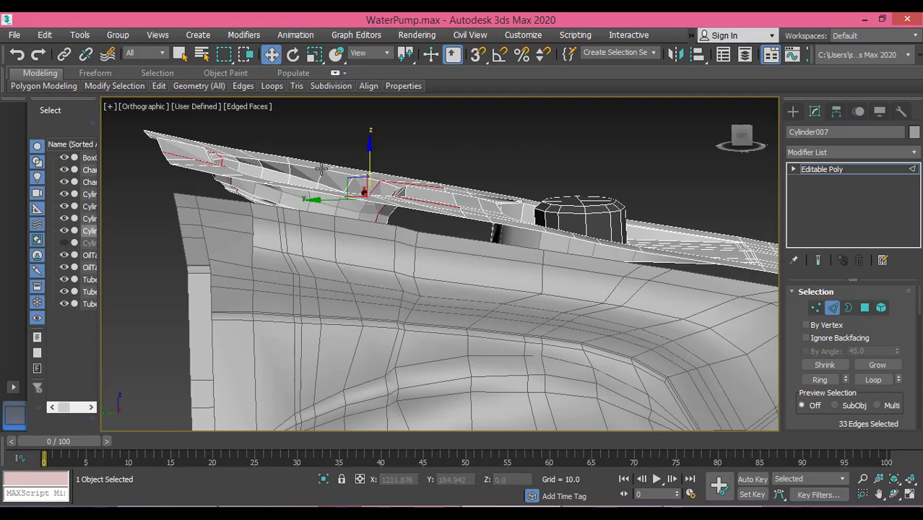
# Deselect the edges of both chains on the plate, wall, ledge and groove between the bolt pocket and the inner disc, leaving 21 edges
pyautogui.keyDown('alt'); pyautogui.moveTo(419, 190); pyautogui.dragTo(330, 237, button='middle'); pyautogui.keyUp('alt')
pyautogui.moveTo(324, 281)
pyautogui.keyDown('alt'); pyautogui.mouseDown()
pyautogui.moveTo(359, 273)
pyautogui.moveTo(322, 282)
pyautogui.mouseUp(); pyautogui.keyUp('alt')
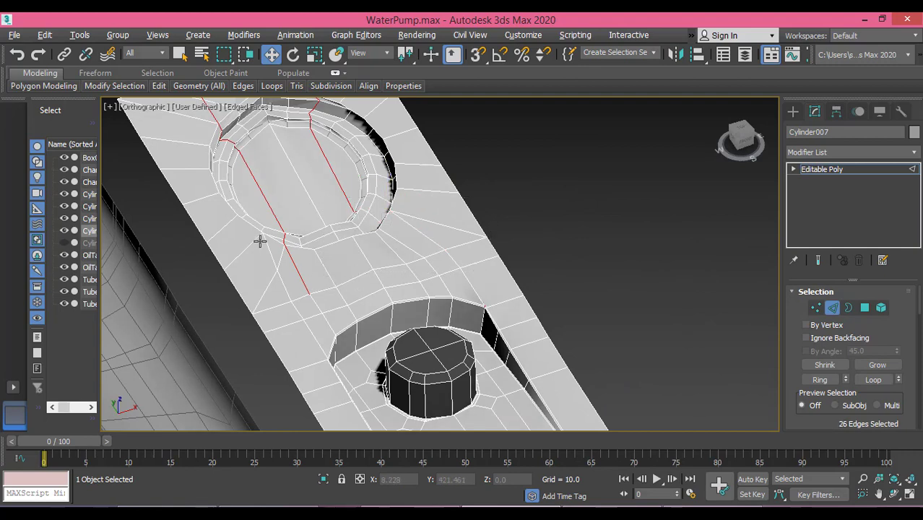
pyautogui.keyDown('alt'); pyautogui.moveTo(334, 276); pyautogui.dragTo(252, 273, button='middle'); pyautogui.keyUp('alt')
pyautogui.keyDown('alt'); pyautogui.moveTo(193, 191); pyautogui.dragTo(263, 318); pyautogui.keyUp('alt')
pyautogui.scroll(3, 280, 254)
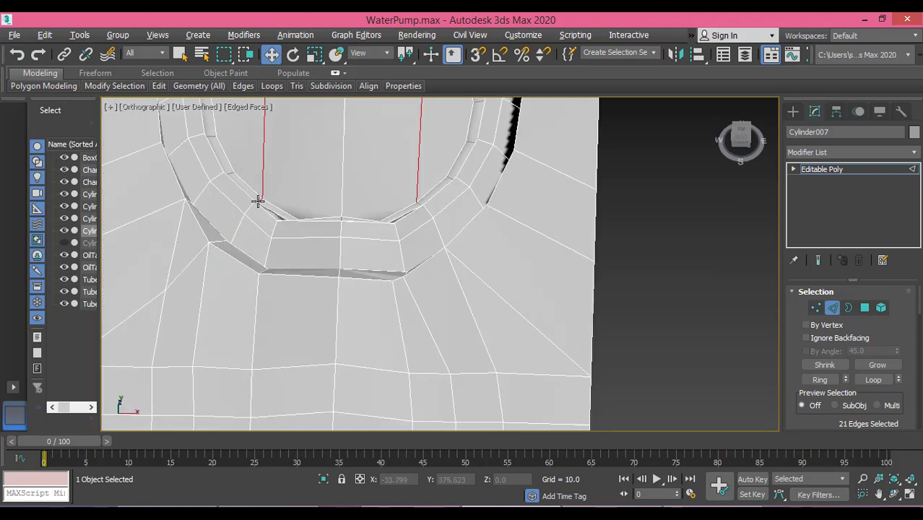
pyautogui.keyDown('alt'); pyautogui.moveTo(244, 199); pyautogui.dragTo(264, 219); pyautogui.keyUp('alt')
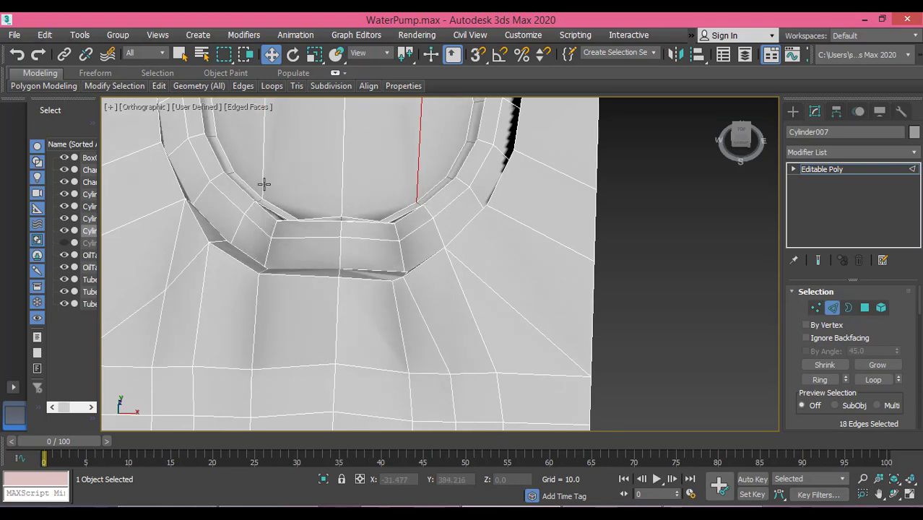
pyautogui.keyDown('ctrl'); pyautogui.click(265, 185); pyautogui.keyUp('ctrl')
pyautogui.scroll(-5, 264, 192)
pyautogui.keyDown('alt'); pyautogui.moveTo(260, 222); pyautogui.dragTo(400, 192, button='middle'); pyautogui.keyUp('alt')
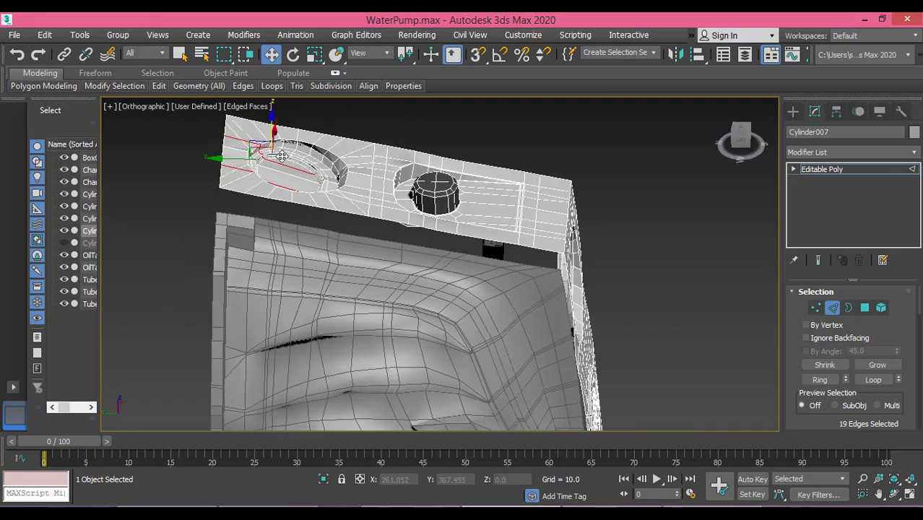
pyautogui.press('l')
pyautogui.scroll(-4, 274, 126)
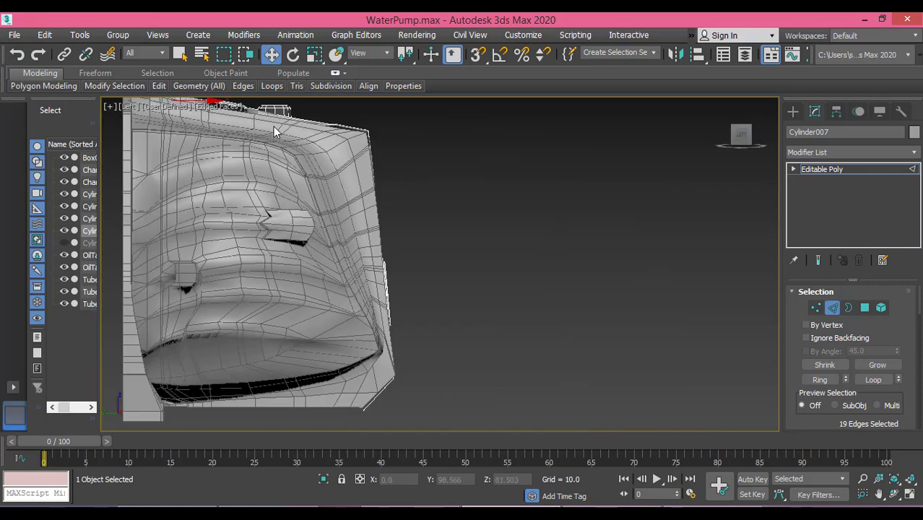
pyautogui.scroll(-2, 274, 126)
pyautogui.moveTo(273, 127); pyautogui.dragTo(425, 302, button='middle')
pyautogui.scroll(8, 349, 265)
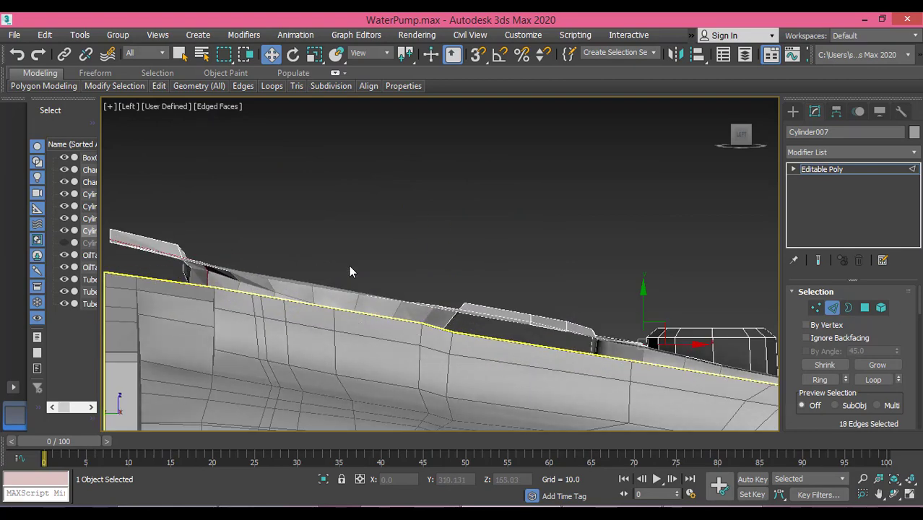
pyautogui.keyDown('alt'); pyautogui.moveTo(349, 271); pyautogui.dragTo(328, 340, button='middle'); pyautogui.keyUp('alt')
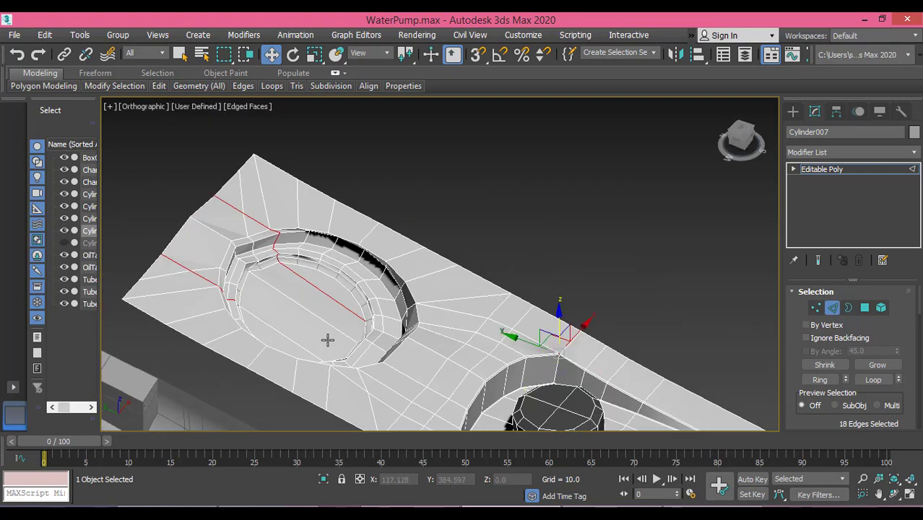
pyautogui.hotkey('ctrl', 'z')
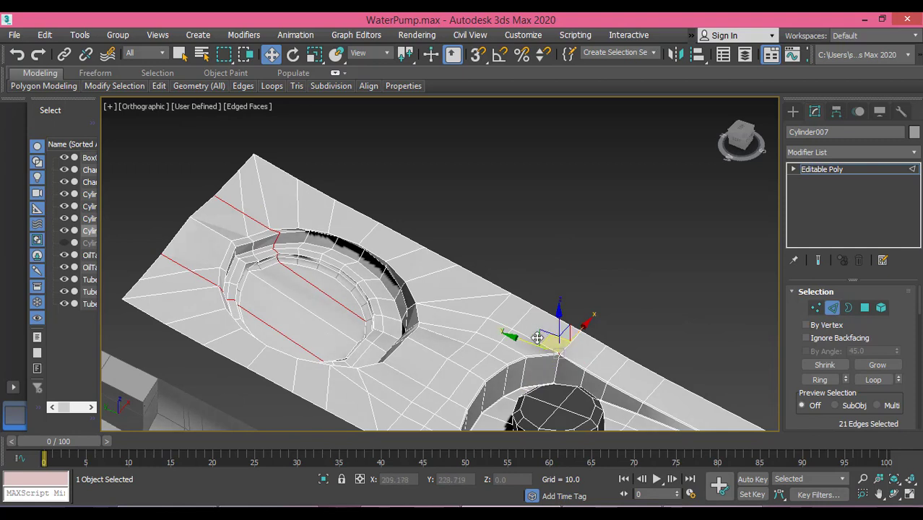
# Deselect the stray edge at the bolt pocket and raise the remaining 20 chain edges by about 3.4 in Z
pyautogui.keyDown('alt'); pyautogui.click(556, 390); pyautogui.keyUp('alt')
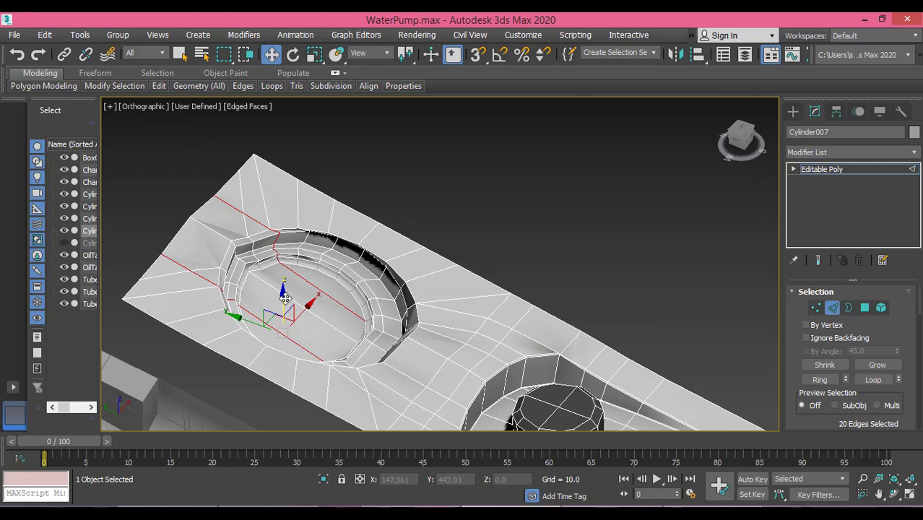
pyautogui.moveTo(284, 298); pyautogui.dragTo(284, 293)
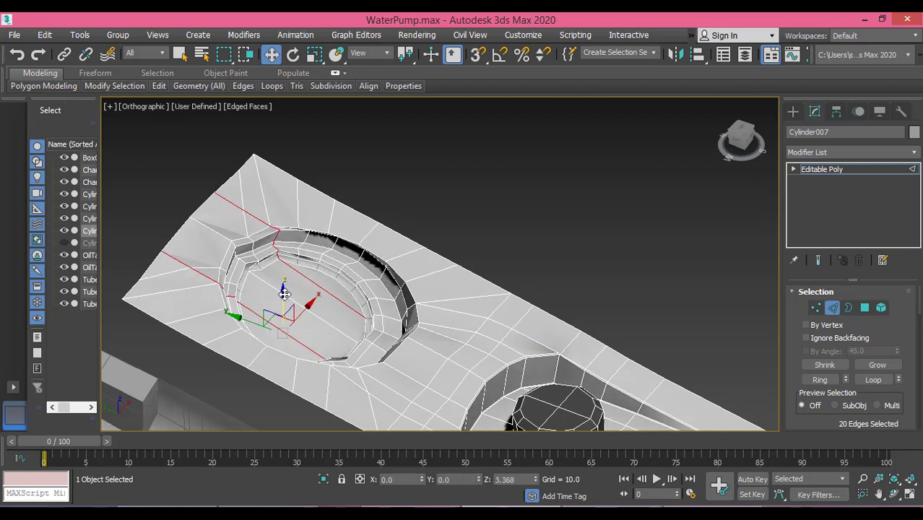
pyautogui.moveTo(284, 294); pyautogui.dragTo(285, 295)
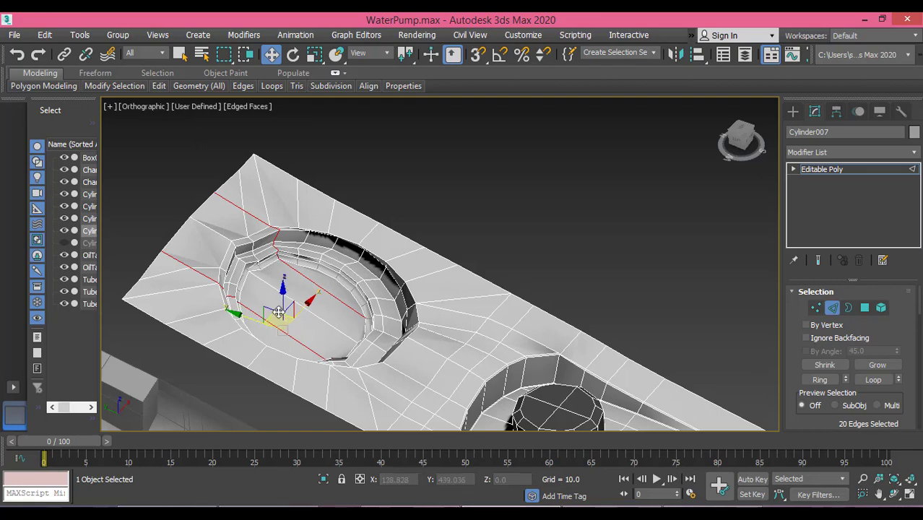
# Select the two columns of vertices, 16 in total, beside the centre column on the recess's outer-end wall and raise them about 5.1 in Z
pyautogui.keyDown('alt'); pyautogui.moveTo(279, 313); pyautogui.dragTo(254, 295, button='middle'); pyautogui.keyUp('alt')
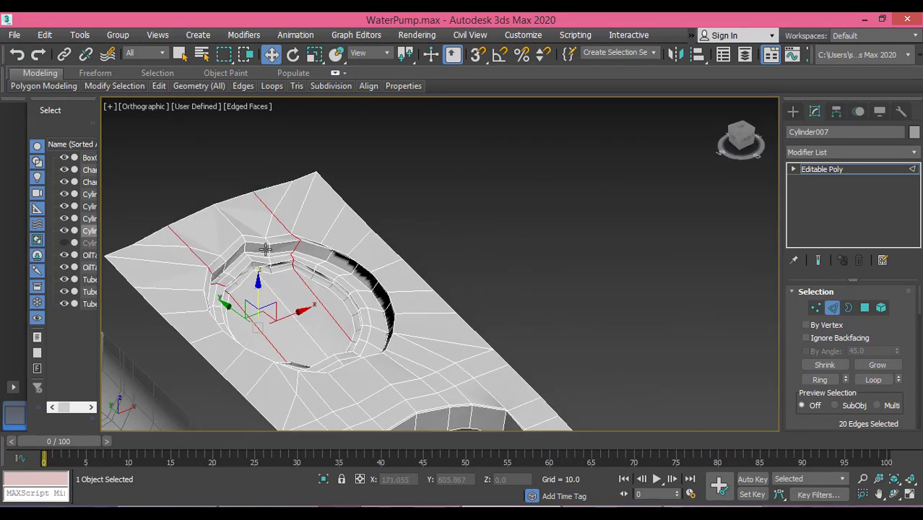
pyautogui.scroll(4, 265, 248)
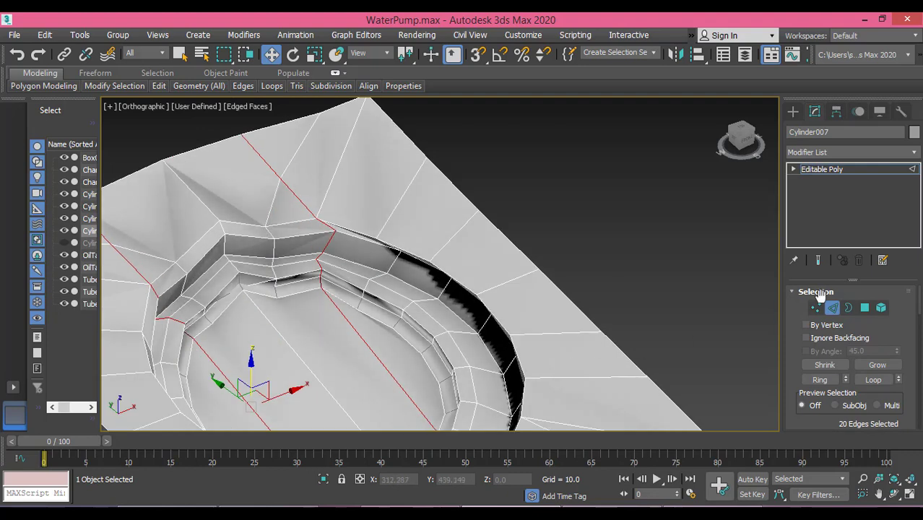
pyautogui.click(815, 308)
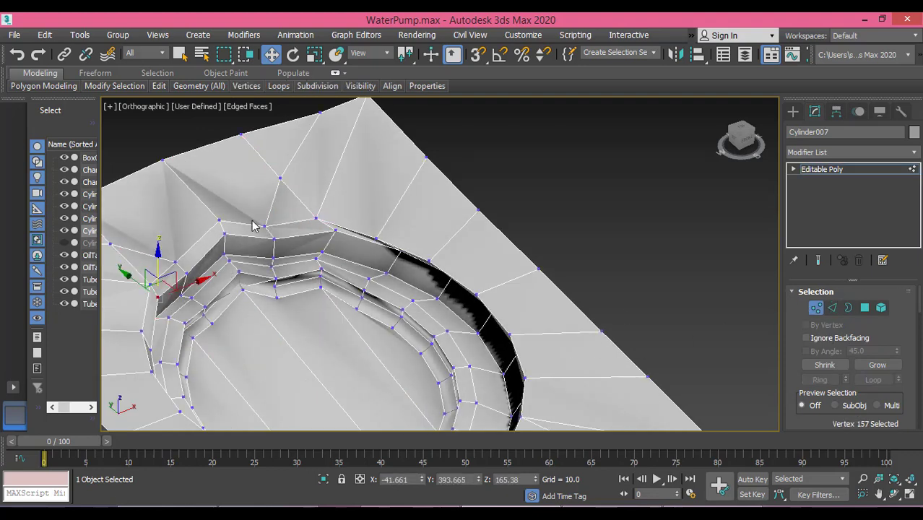
pyautogui.moveTo(252, 224); pyautogui.dragTo(292, 313)
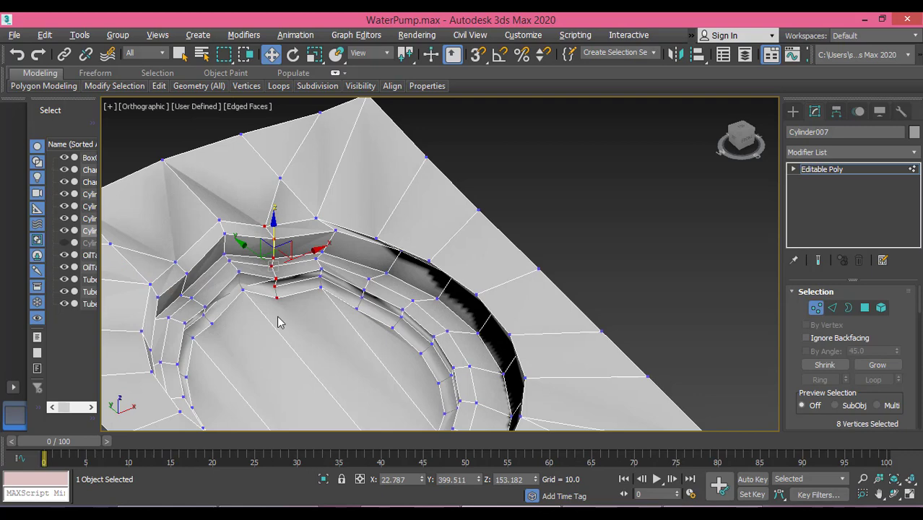
pyautogui.keyDown('alt'); pyautogui.moveTo(280, 322); pyautogui.dragTo(192, 327, button='middle'); pyautogui.keyUp('alt')
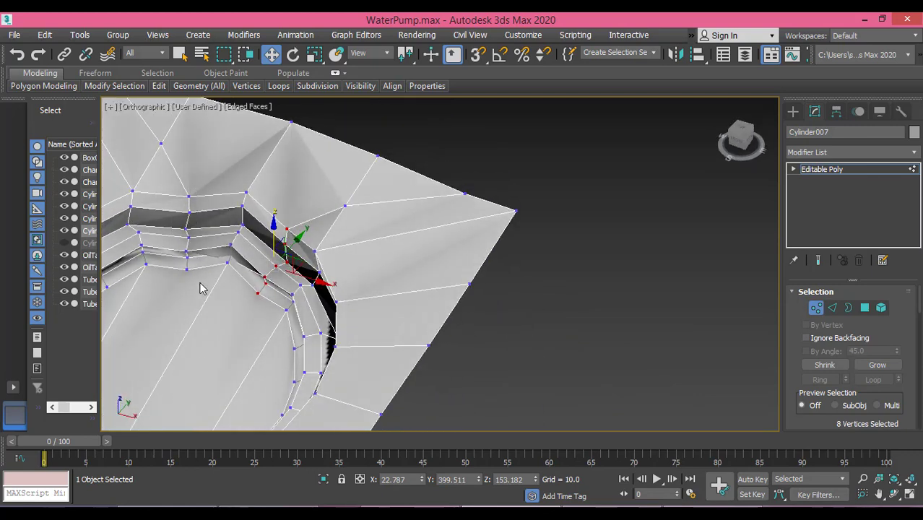
pyautogui.moveTo(172, 181); pyautogui.dragTo(200, 288)
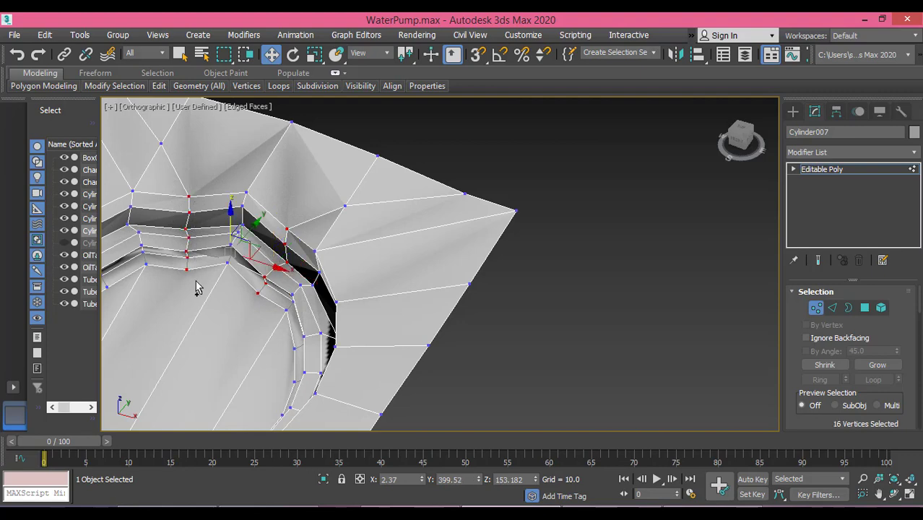
pyautogui.keyDown('alt'); pyautogui.moveTo(241, 297); pyautogui.dragTo(154, 262, button='middle'); pyautogui.keyUp('alt')
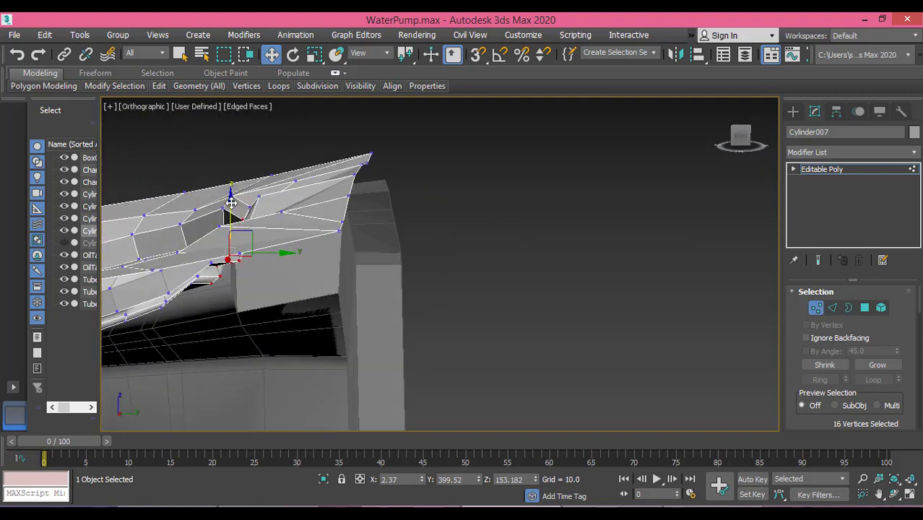
pyautogui.moveTo(231, 206); pyautogui.dragTo(231, 190)
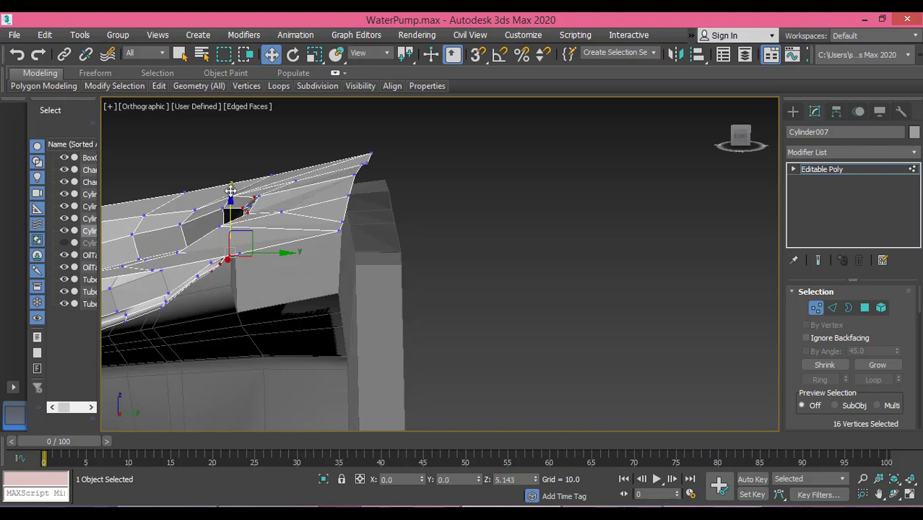
# Select the two corner vertices at the plate's outer end and lower them by about 0.8 in left view
pyautogui.keyDown('alt'); pyautogui.moveTo(210, 240); pyautogui.dragTo(327, 269, button='middle'); pyautogui.keyUp('alt')
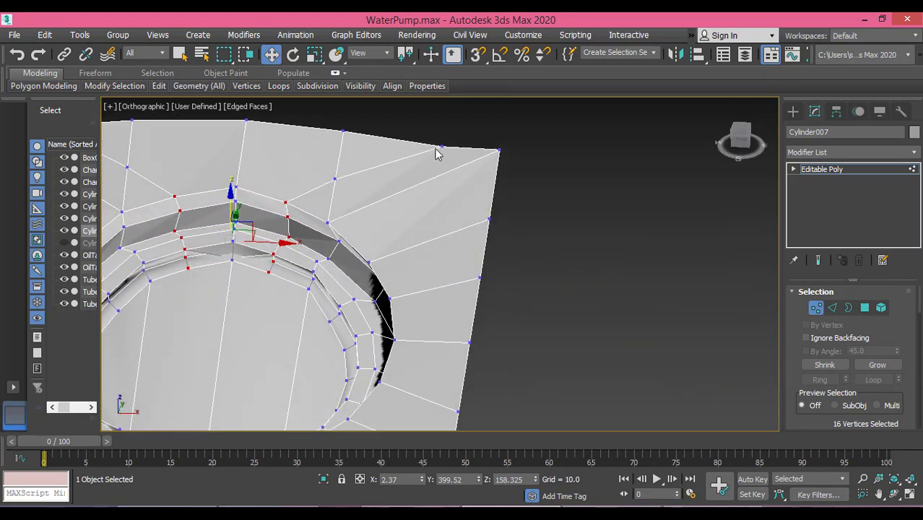
pyautogui.scroll(-4, 431, 213)
pyautogui.moveTo(404, 243); pyautogui.dragTo(248, 219, button='middle')
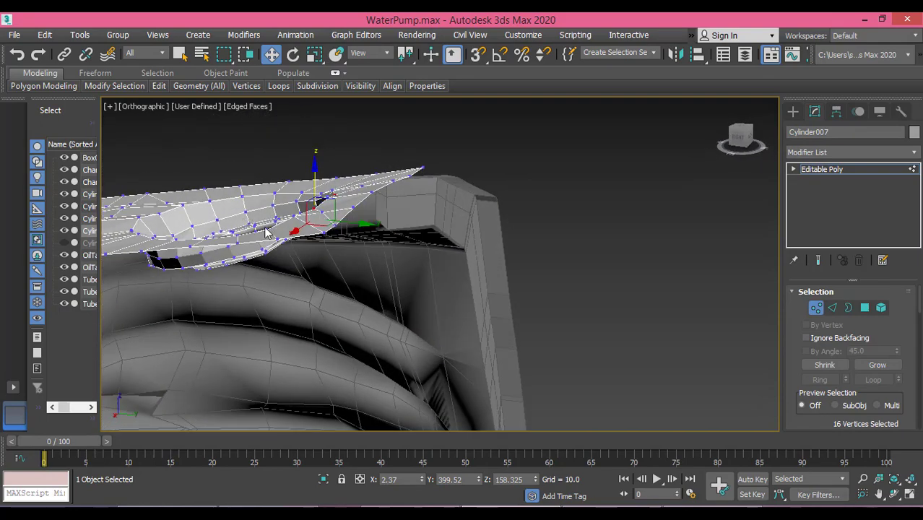
pyautogui.click(324, 232)
pyautogui.keyDown('alt'); pyautogui.moveTo(398, 185); pyautogui.dragTo(505, 168, button='middle'); pyautogui.keyUp('alt')
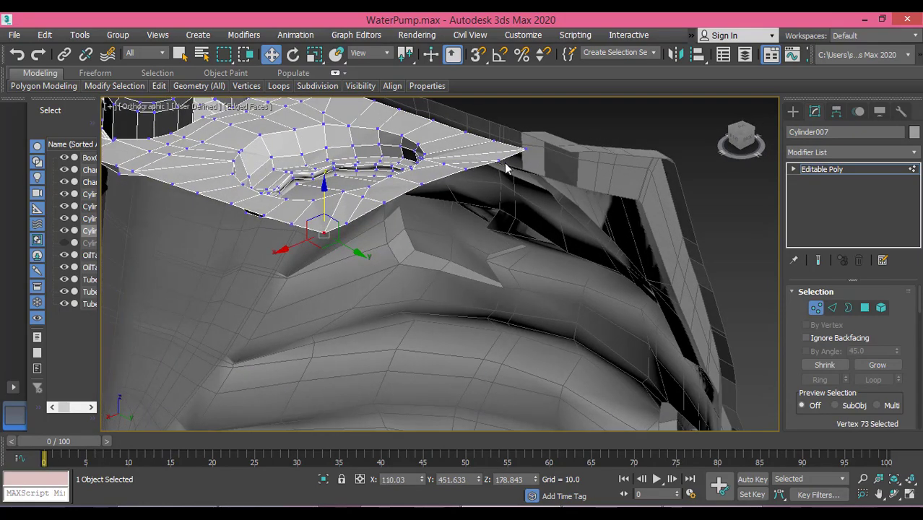
pyautogui.keyDown('ctrl'); pyautogui.click(524, 149); pyautogui.keyUp('ctrl')
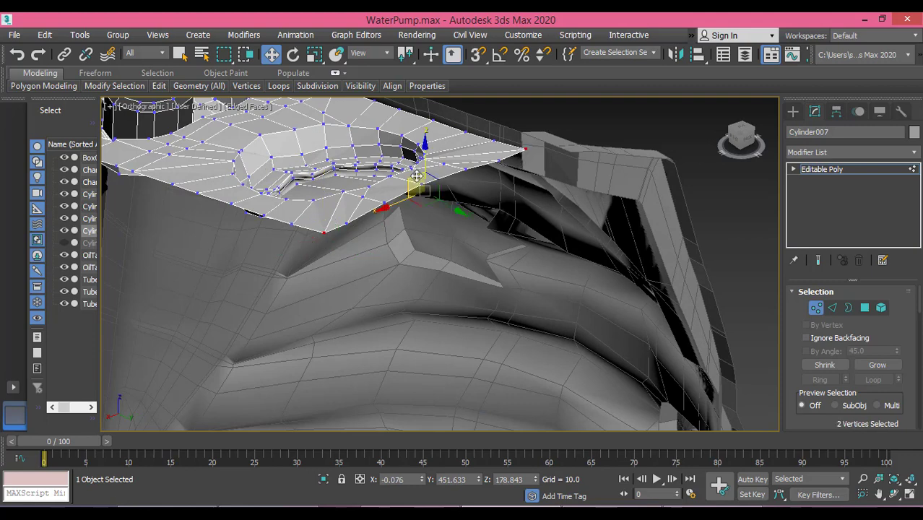
pyautogui.press('l')
pyautogui.scroll(-4, 415, 181)
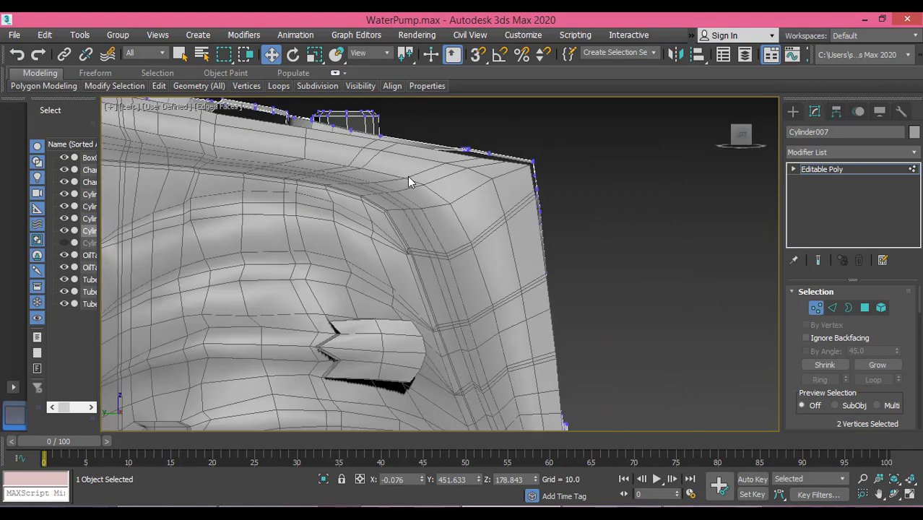
pyautogui.moveTo(512, 247); pyautogui.dragTo(761, 403, button='middle')
pyautogui.scroll(5, 293, 204)
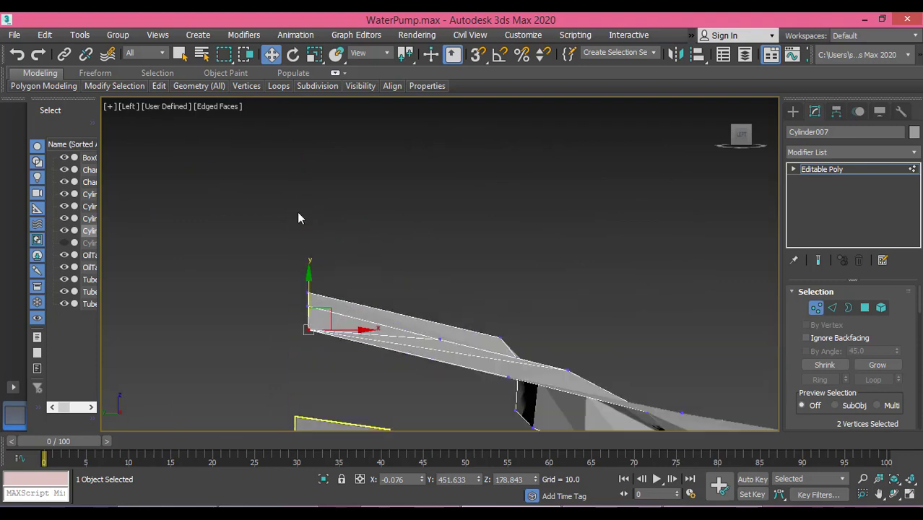
pyautogui.moveTo(338, 276); pyautogui.dragTo(357, 201, button='middle')
pyautogui.scroll(1, 326, 242)
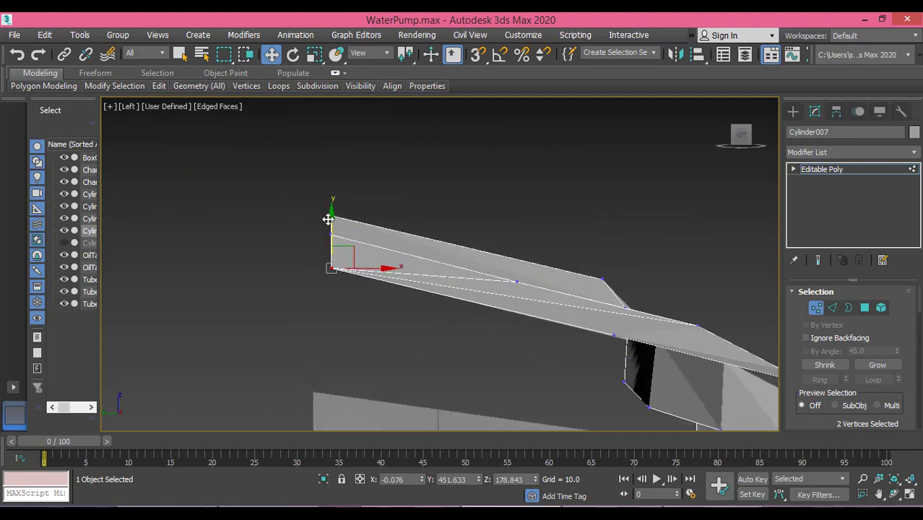
pyautogui.moveTo(328, 219); pyautogui.dragTo(329, 225)
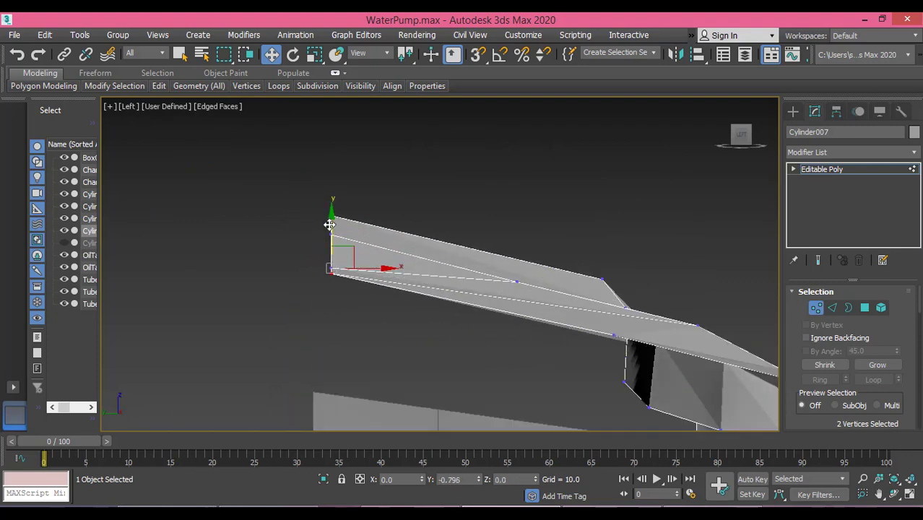
# Select the two upper rim vertices beside the recess's centre line near the plate's outer end and raise them about 2 in Z
pyautogui.scroll(-3, 384, 259)
pyautogui.keyDown('alt'); pyautogui.moveTo(423, 291); pyautogui.dragTo(356, 308, button='middle'); pyautogui.keyUp('alt')
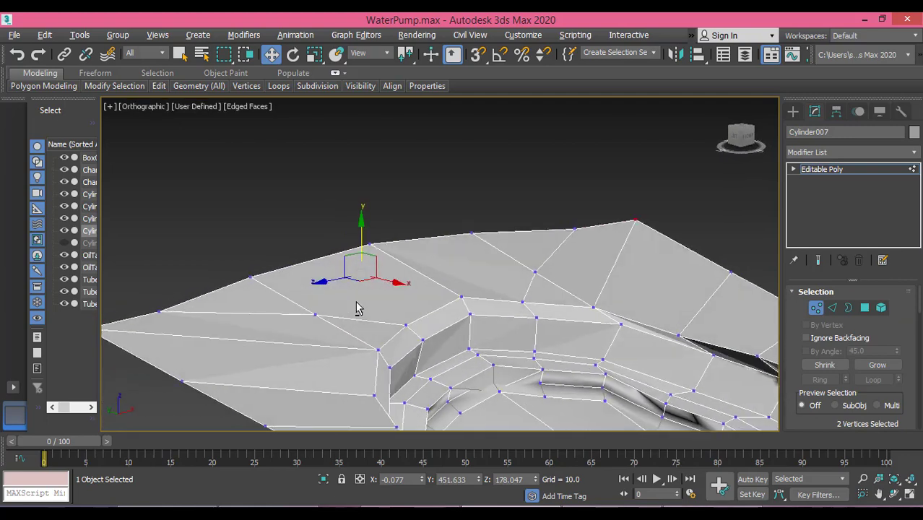
pyautogui.click(404, 323)
pyautogui.keyDown('ctrl'); pyautogui.click(521, 304); pyautogui.keyUp('ctrl')
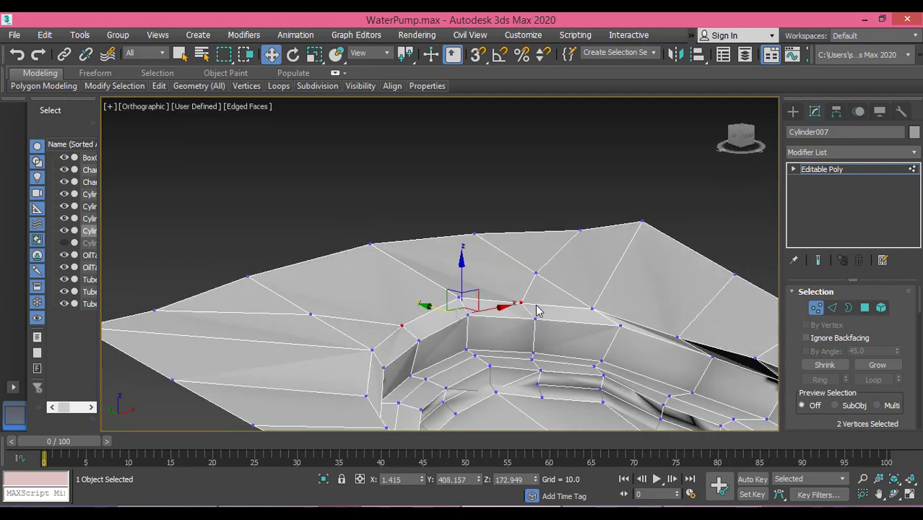
pyautogui.scroll(-3, 508, 311)
pyautogui.keyDown('alt'); pyautogui.moveTo(507, 321); pyautogui.dragTo(581, 306, button='middle'); pyautogui.keyUp('alt')
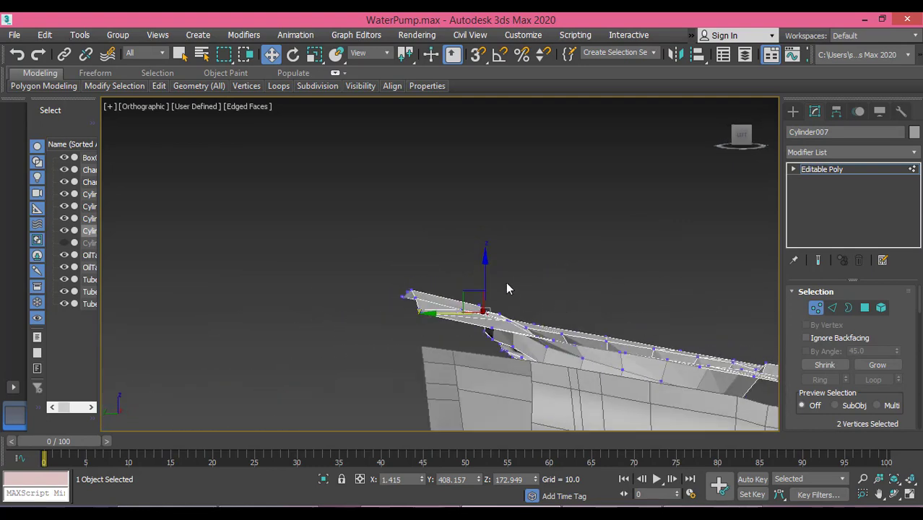
pyautogui.moveTo(485, 266); pyautogui.dragTo(485, 264)
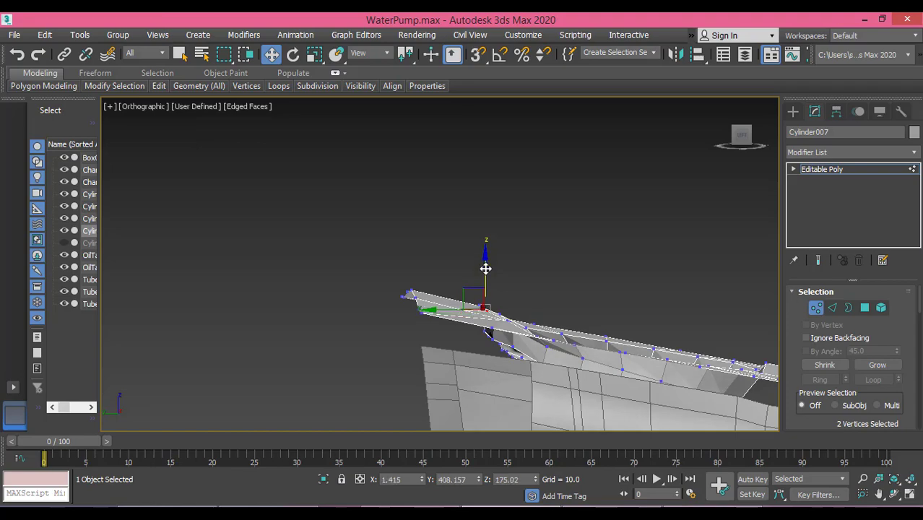
# In top view, select the 24 vertices along both long edges from the outer end to the bolt hole and scale them slightly wider in X
pyautogui.keyDown('alt'); pyautogui.moveTo(485, 264); pyautogui.dragTo(432, 320, button='middle'); pyautogui.keyUp('alt')
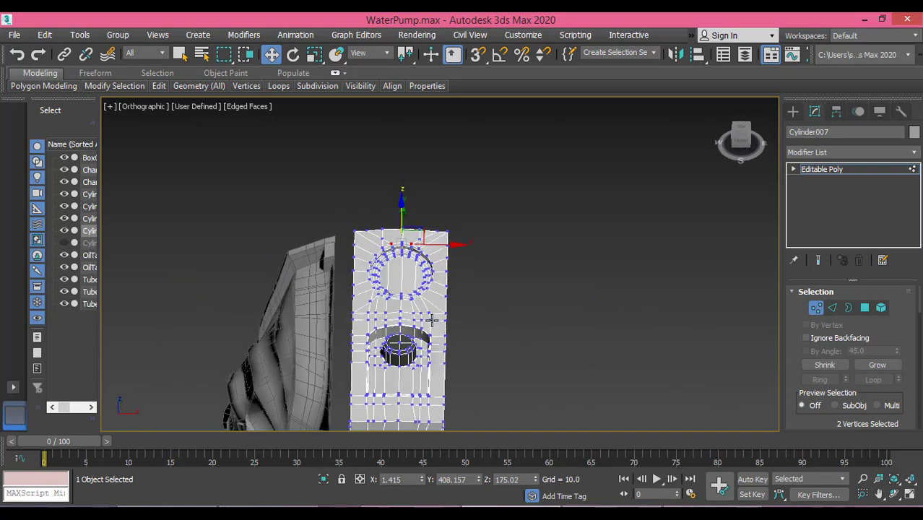
pyautogui.press('t')
pyautogui.moveTo(509, 246); pyautogui.dragTo(501, 208, button='middle')
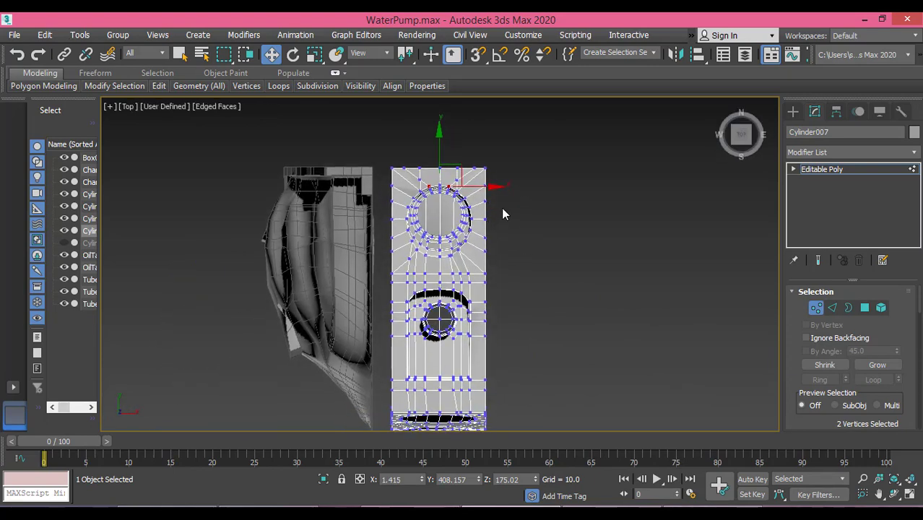
pyautogui.scroll(2, 501, 208)
pyautogui.moveTo(485, 295); pyautogui.dragTo(476, 405)
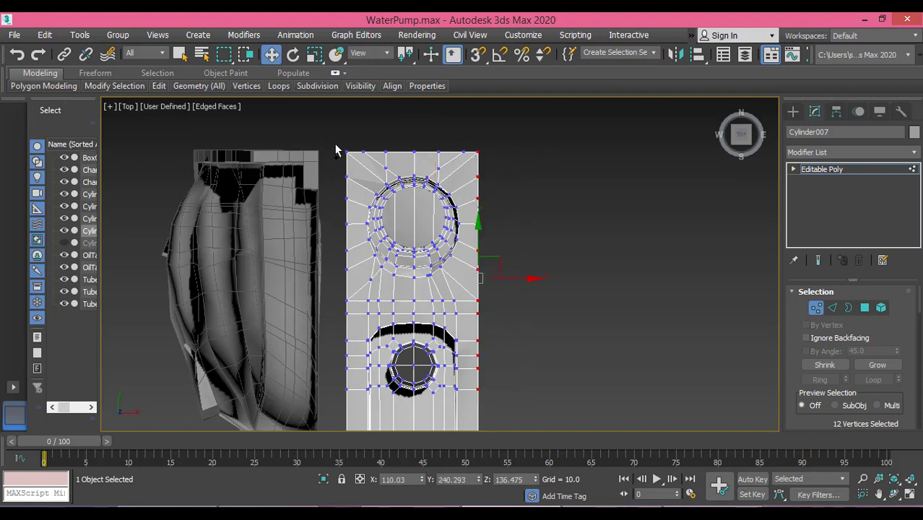
pyautogui.keyDown('ctrl'); pyautogui.moveTo(335, 151); pyautogui.dragTo(356, 403); pyautogui.keyUp('ctrl')
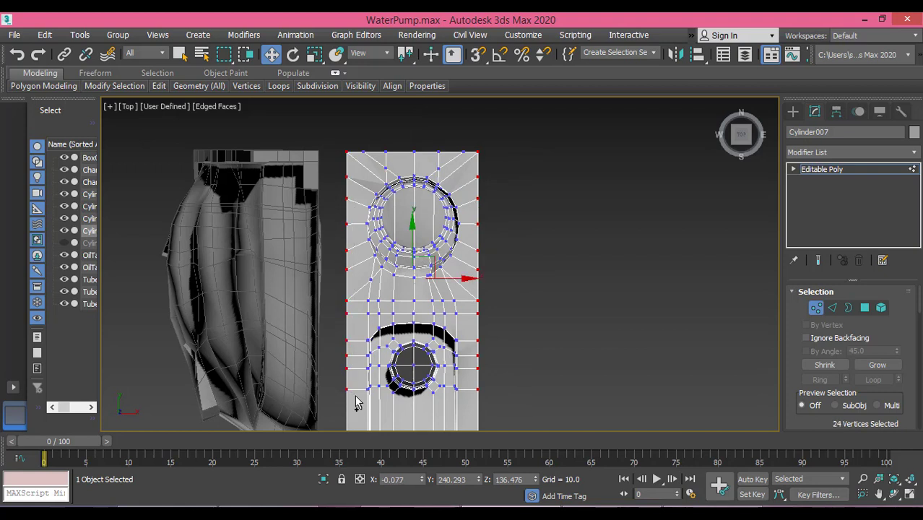
pyautogui.click(320, 58)
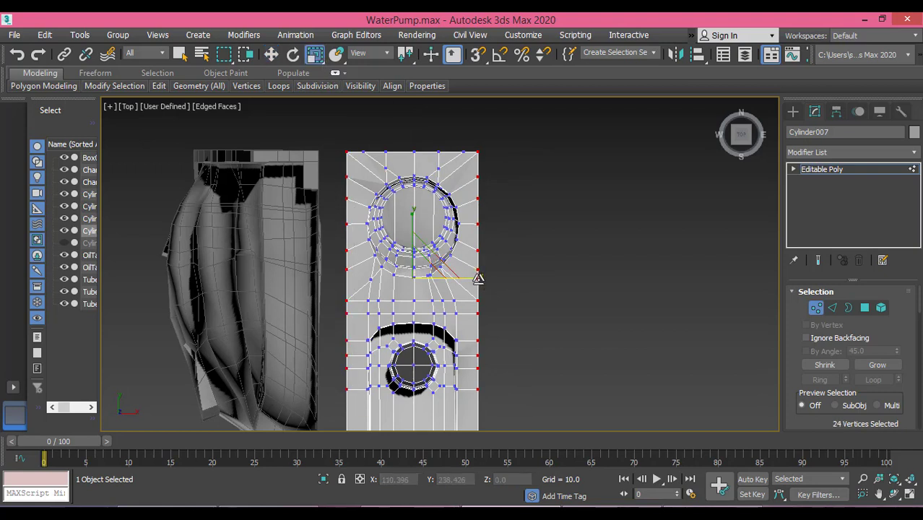
pyautogui.moveTo(479, 279); pyautogui.dragTo(481, 279)
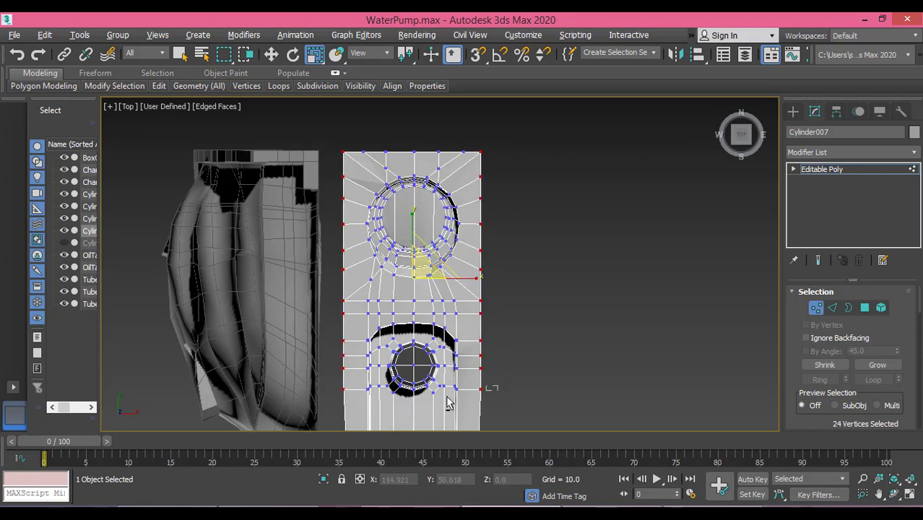
# Drop the innermost vertex pair from the selection three times, down to 18 vertices, widening the rest in X each time, finishing with 103% and 104%
pyautogui.keyDown('alt'); pyautogui.moveTo(446, 396); pyautogui.dragTo(291, 417); pyautogui.keyUp('alt')
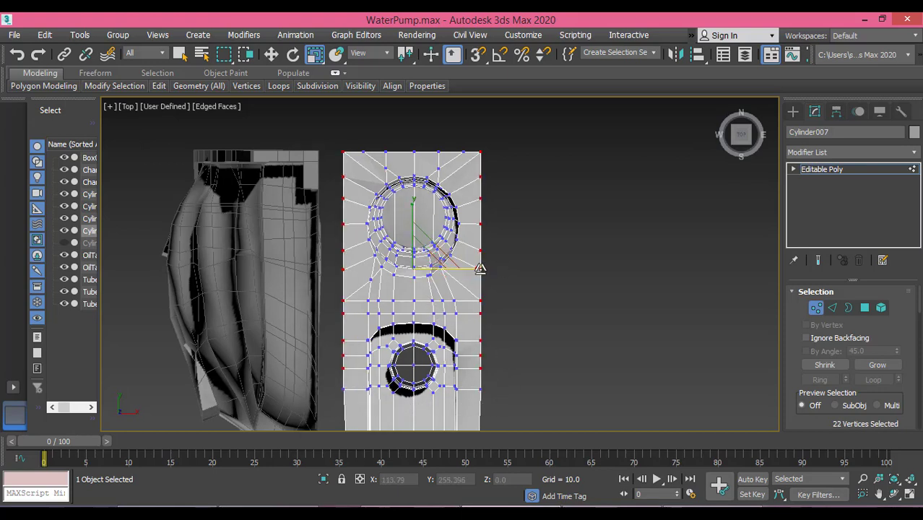
pyautogui.moveTo(480, 269); pyautogui.dragTo(484, 270)
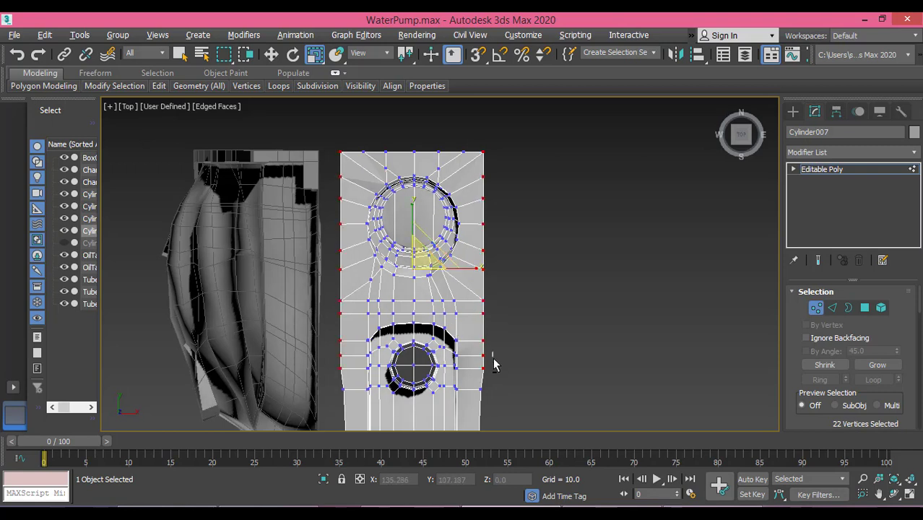
pyautogui.keyDown('alt'); pyautogui.moveTo(494, 370); pyautogui.dragTo(307, 406); pyautogui.keyUp('alt')
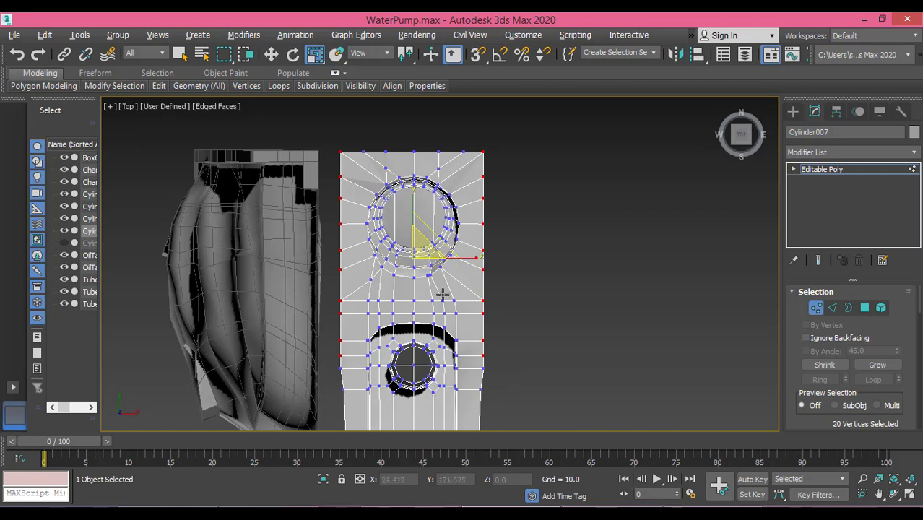
pyautogui.moveTo(474, 259); pyautogui.dragTo(479, 260)
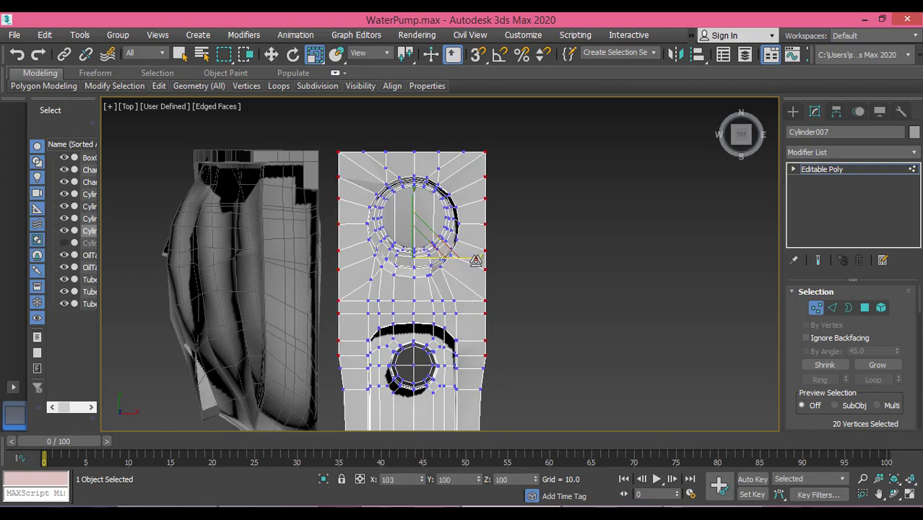
pyautogui.keyDown('alt'); pyautogui.moveTo(500, 350); pyautogui.dragTo(313, 388); pyautogui.keyUp('alt')
pyautogui.moveTo(478, 246); pyautogui.dragTo(479, 239)
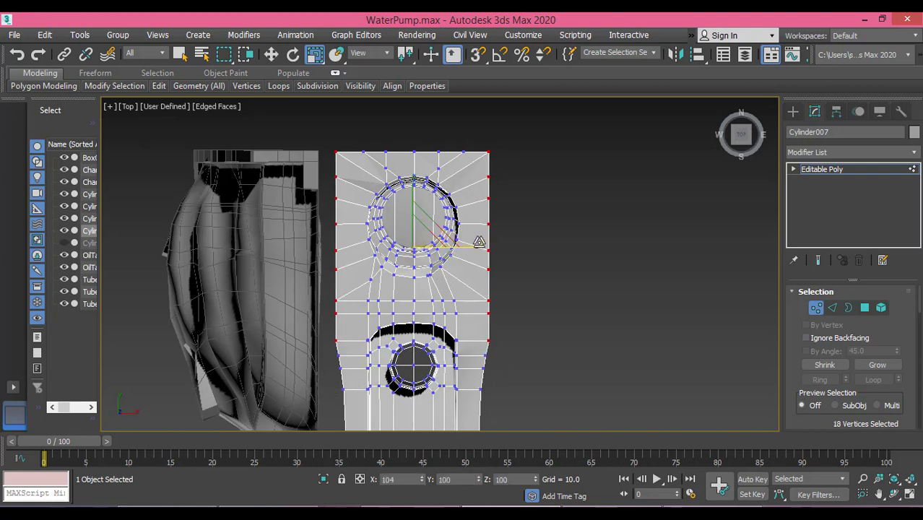
# Continue the edge taper by reducing the selection to 16 and 14 vertices, scaling the remaining side vertices slightly wider in X each time
pyautogui.moveTo(325, 336); pyautogui.dragTo(511, 384)
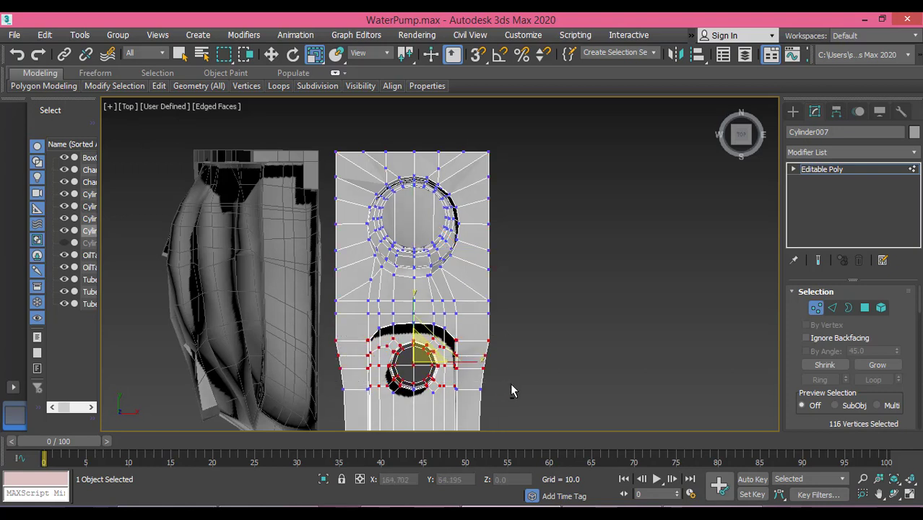
pyautogui.hotkey('ctrl', 'z')
pyautogui.keyDown('alt'); pyautogui.moveTo(338, 369); pyautogui.dragTo(295, 375); pyautogui.keyUp('alt')
pyautogui.moveTo(469, 234); pyautogui.dragTo(472, 233)
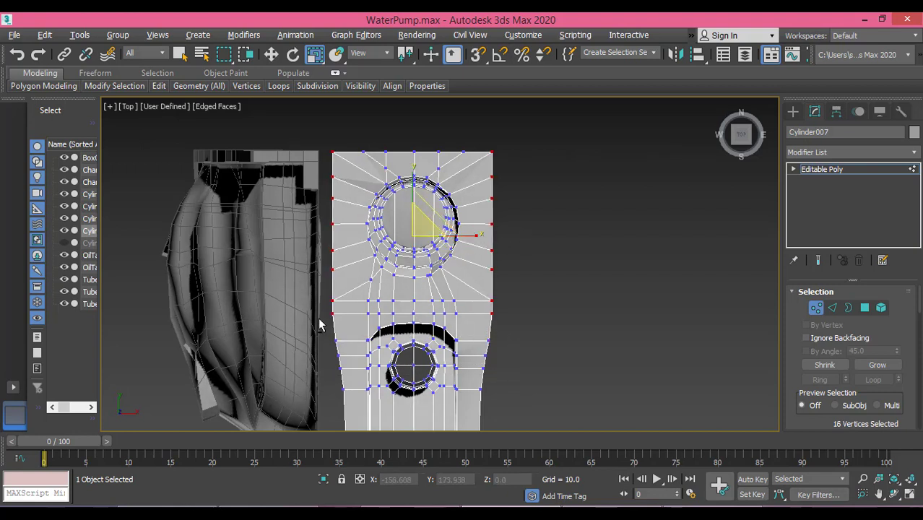
pyautogui.keyDown('alt'); pyautogui.moveTo(322, 311); pyautogui.dragTo(503, 337); pyautogui.keyUp('alt')
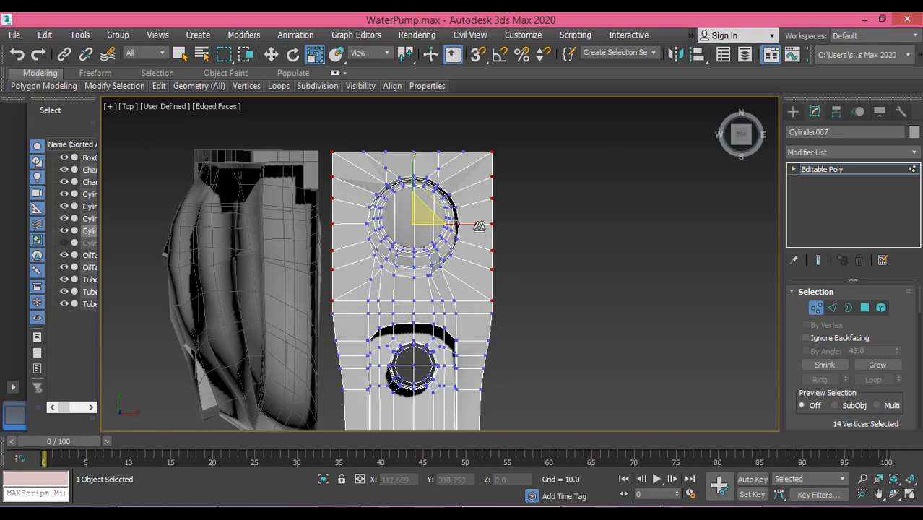
pyautogui.moveTo(477, 221); pyautogui.dragTo(479, 221)
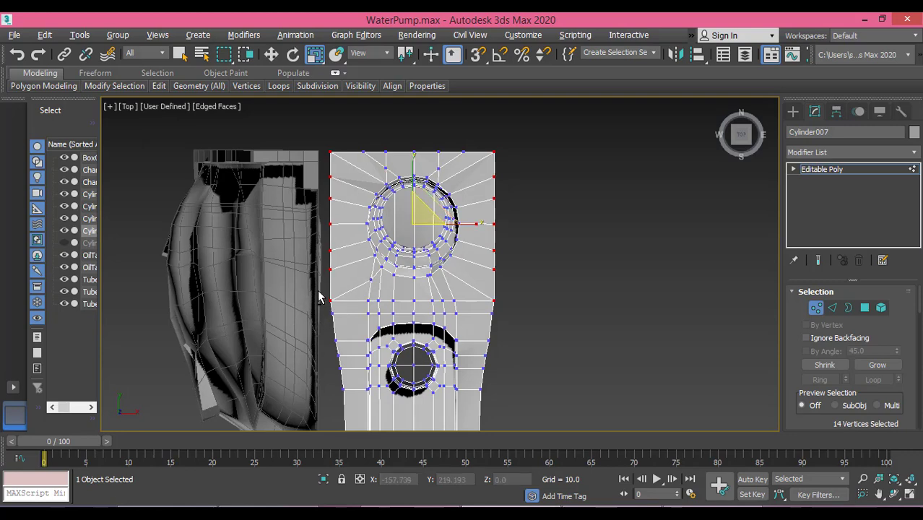
# Deselect the innermost edge pair to leave 12 and 10 vertices, scaling the remaining side vertices outward in X at each stage
pyautogui.keyDown('alt'); pyautogui.moveTo(317, 291); pyautogui.dragTo(506, 352); pyautogui.keyUp('alt')
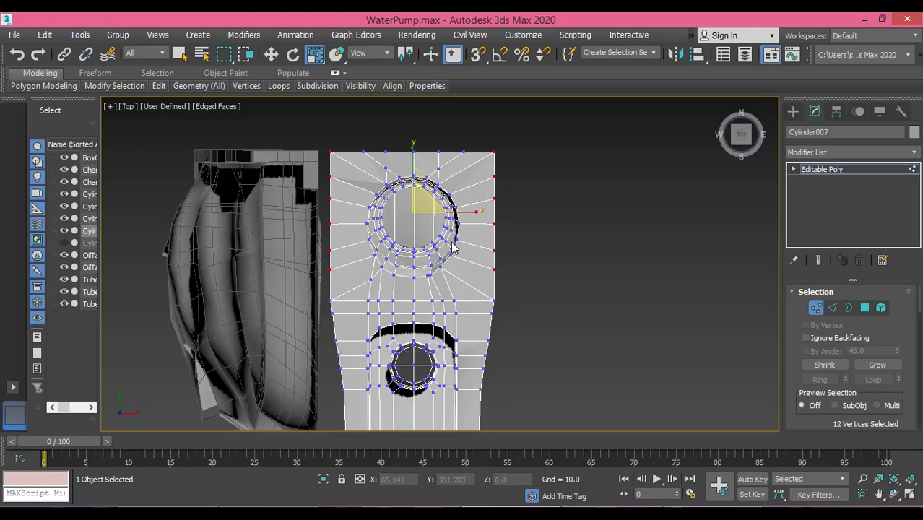
pyautogui.scroll(2, 453, 247)
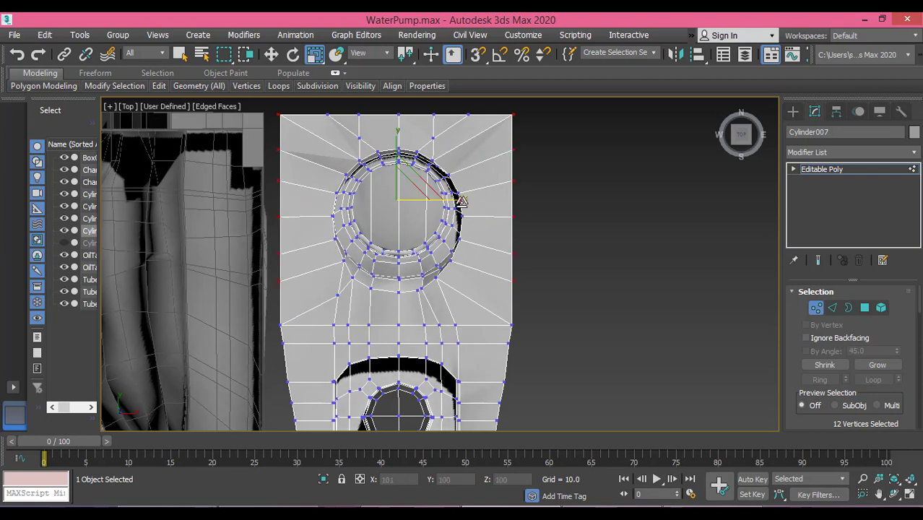
pyautogui.moveTo(463, 200); pyautogui.dragTo(463, 201)
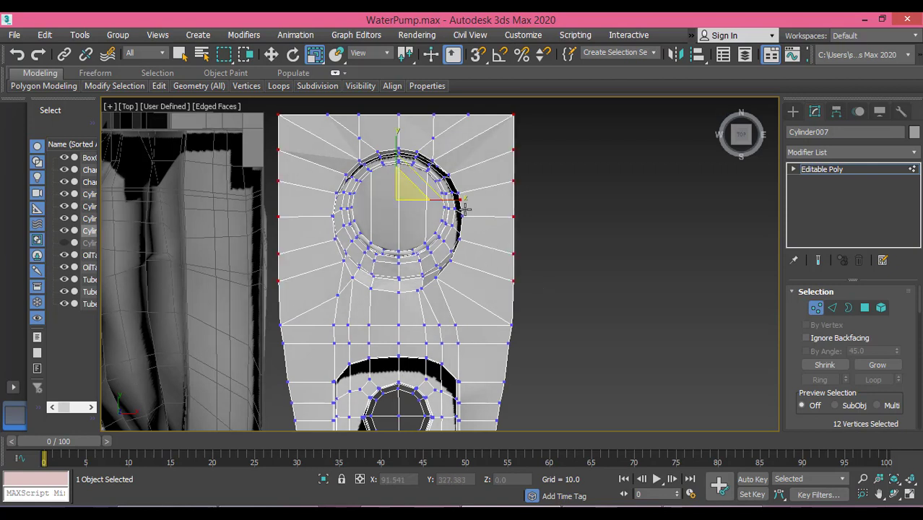
pyautogui.moveTo(463, 205); pyautogui.dragTo(465, 203)
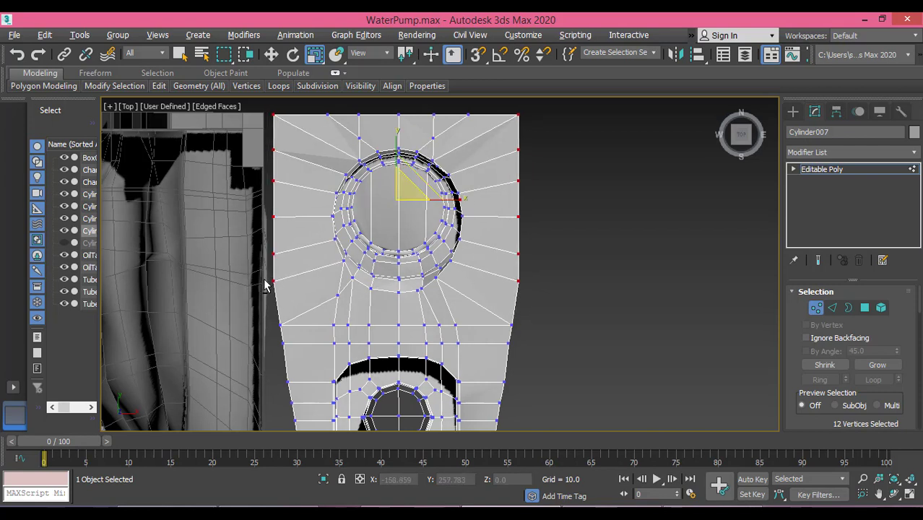
pyautogui.moveTo(271, 277); pyautogui.dragTo(533, 339)
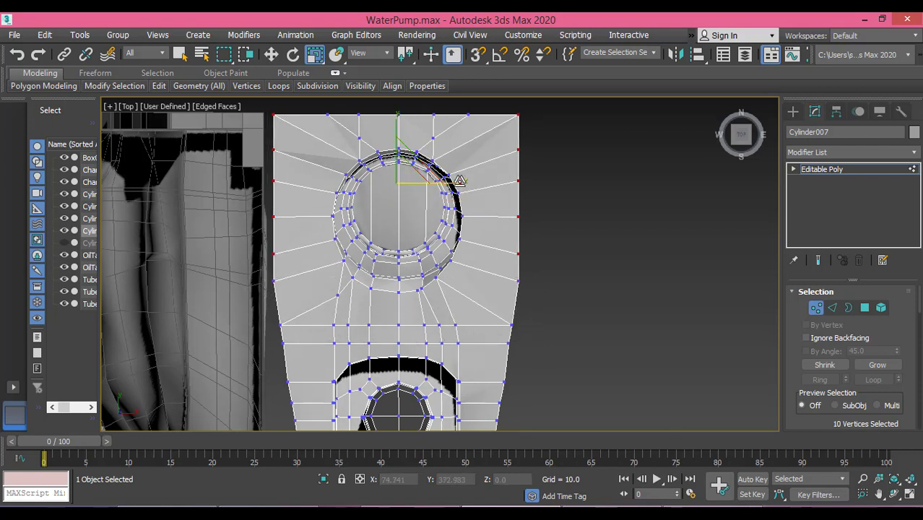
pyautogui.moveTo(460, 180); pyautogui.dragTo(462, 182)
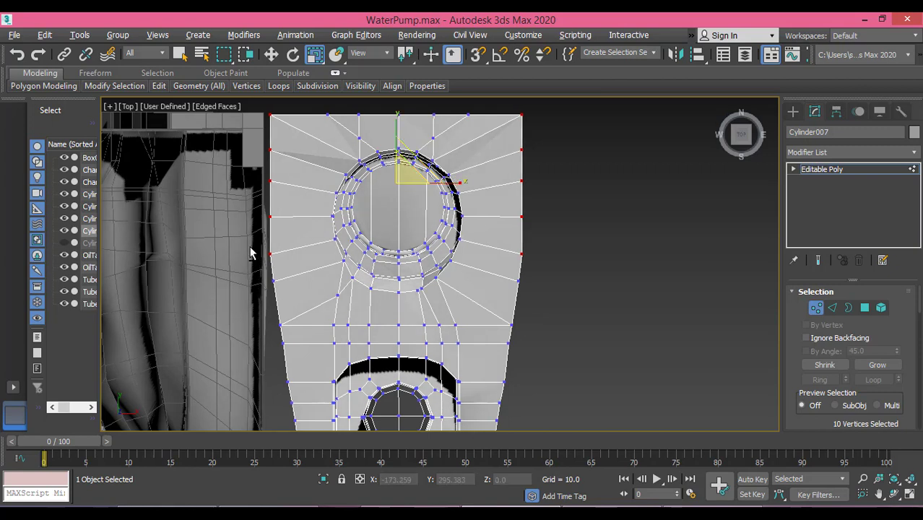
# Reduce the selection to 8 and 6 side vertices beside the circular recess, widening them slightly in X each time
pyautogui.keyDown('alt'); pyautogui.moveTo(261, 244); pyautogui.dragTo(543, 279); pyautogui.keyUp('alt')
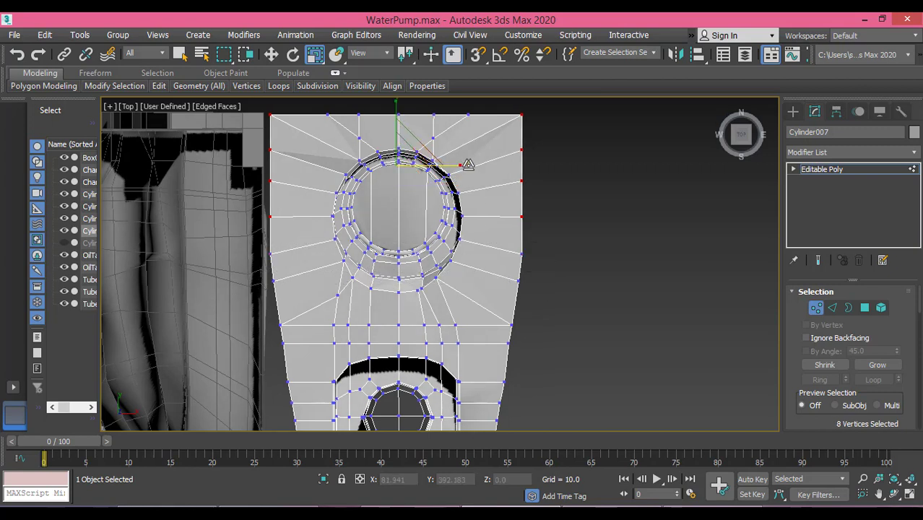
pyautogui.moveTo(466, 162); pyautogui.dragTo(466, 169)
pyautogui.moveTo(245, 203); pyautogui.dragTo(568, 265)
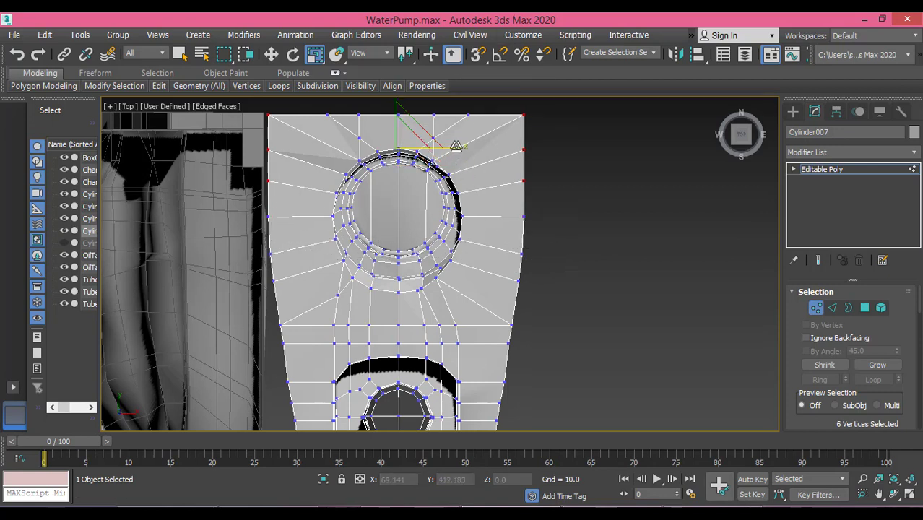
pyautogui.moveTo(459, 148); pyautogui.dragTo(459, 147)
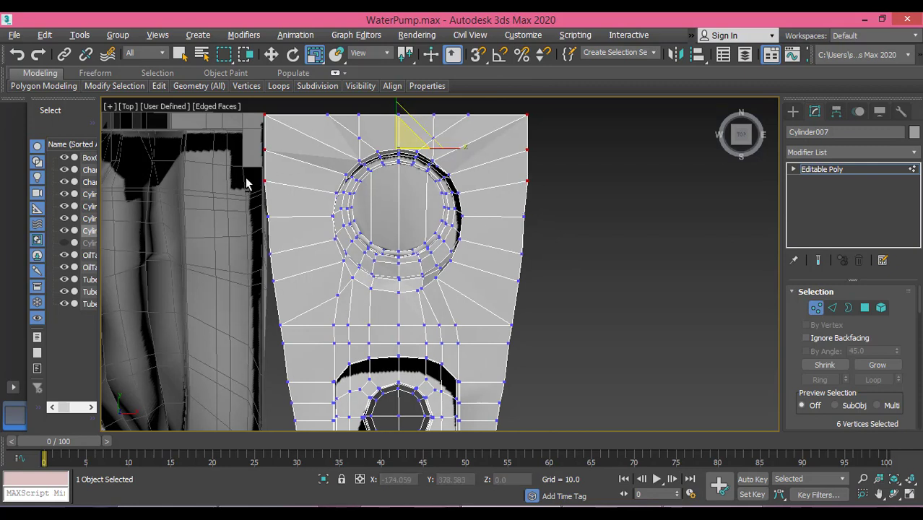
# Reduce the selection to 4 vertices and finally the 2 outer-end corners, scaling each set slightly wider in X to finish the taper
pyautogui.keyDown('alt'); pyautogui.moveTo(245, 177); pyautogui.dragTo(565, 209); pyautogui.keyUp('alt')
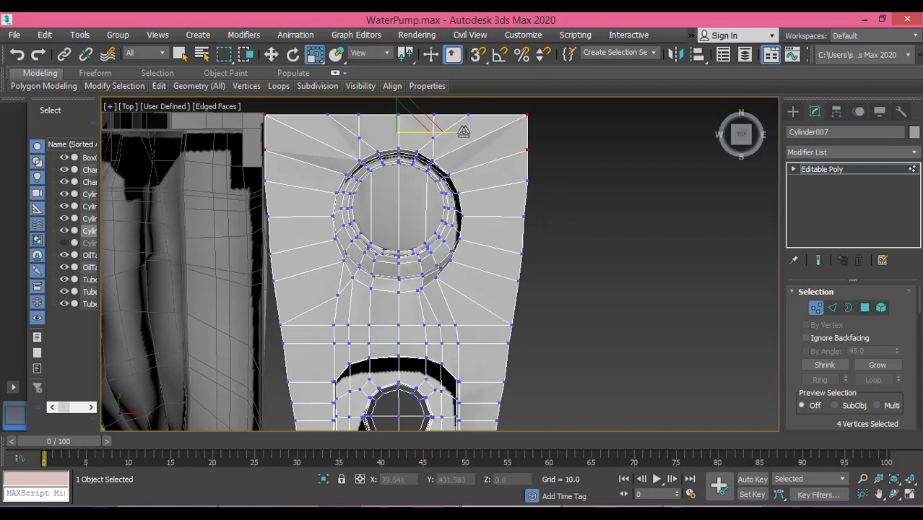
pyautogui.moveTo(463, 129); pyautogui.dragTo(464, 132)
pyautogui.keyDown('alt'); pyautogui.moveTo(244, 146); pyautogui.dragTo(551, 165); pyautogui.keyUp('alt')
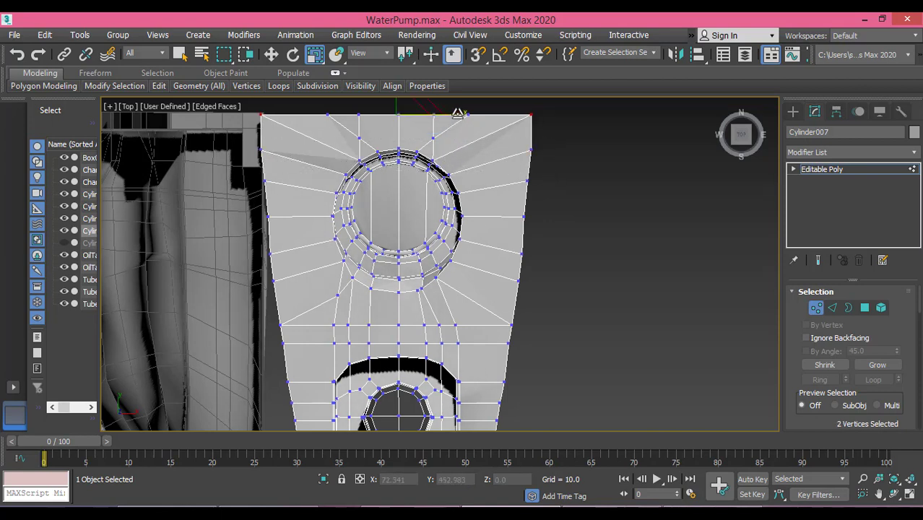
pyautogui.moveTo(460, 114); pyautogui.dragTo(462, 115)
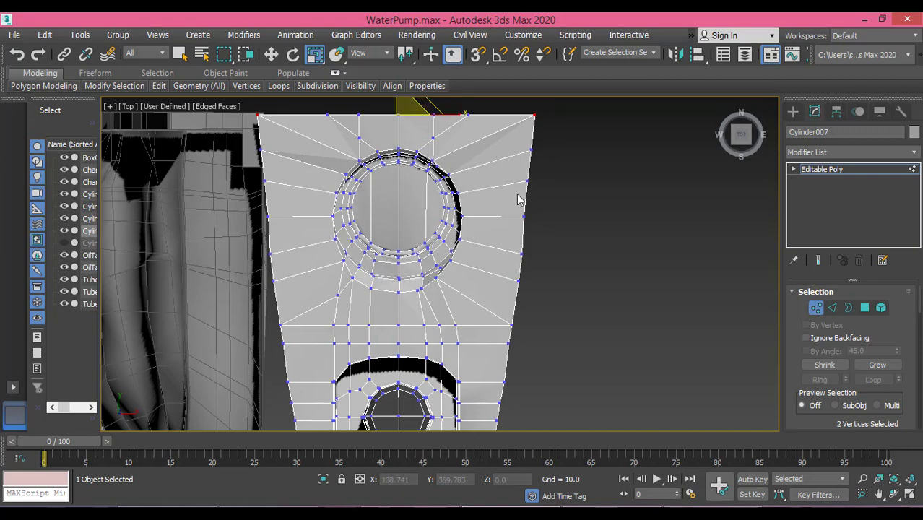
# Smooth the tapered side edges by scaling the vertex pair level with the recess centre and the second pair outward from it slightly wider in X
pyautogui.click(524, 216)
pyautogui.keyDown('ctrl'); pyautogui.click(268, 218); pyautogui.keyUp('ctrl')
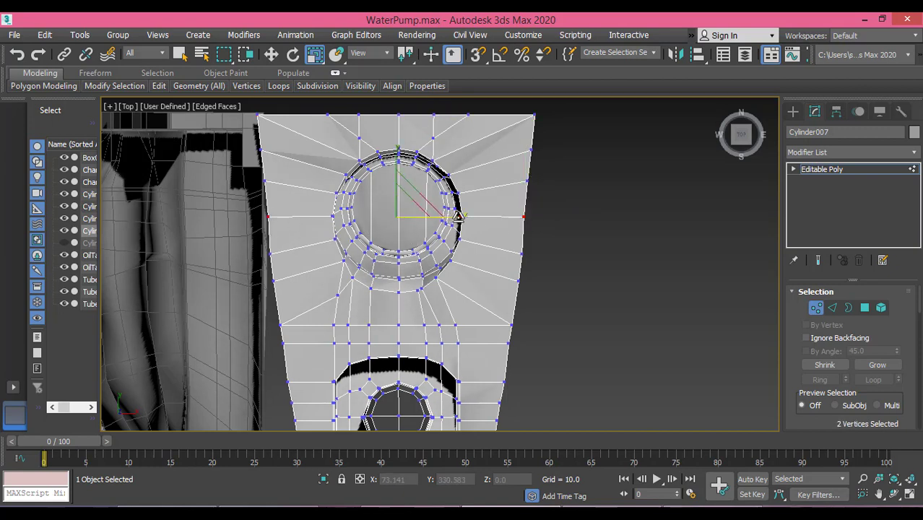
pyautogui.moveTo(461, 215); pyautogui.dragTo(459, 215)
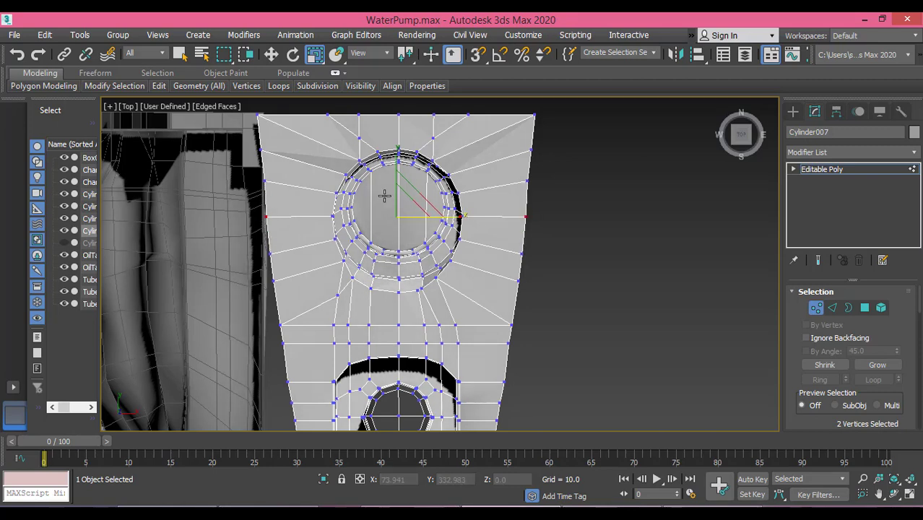
pyautogui.click(528, 181)
pyautogui.keyDown('ctrl'); pyautogui.click(265, 181); pyautogui.keyUp('ctrl')
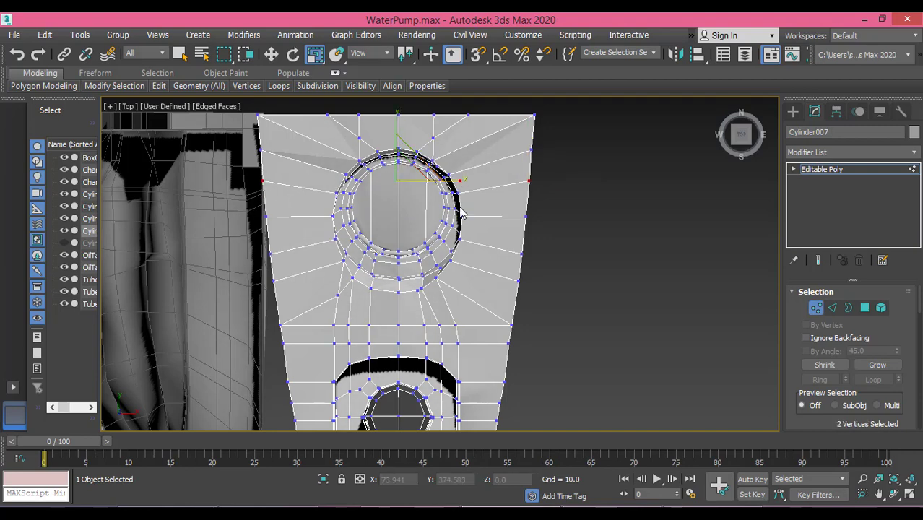
# Examine the tapered plate's fit against the neighbouring housing body from above, from the side and from below
pyautogui.scroll(-5, 462, 231)
pyautogui.keyDown('alt'); pyautogui.moveTo(462, 255); pyautogui.dragTo(410, 134, button='middle'); pyautogui.keyUp('alt')
pyautogui.keyDown('alt'); pyautogui.moveTo(402, 235); pyautogui.dragTo(497, 217, button='middle'); pyautogui.keyUp('alt')
pyautogui.scroll(2, 478, 243)
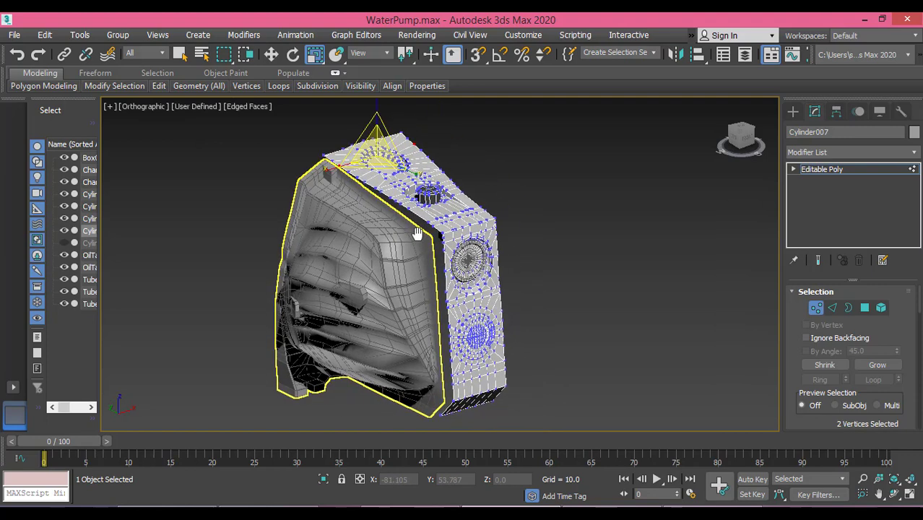
pyautogui.scroll(3, 389, 188)
pyautogui.scroll(2, 389, 188)
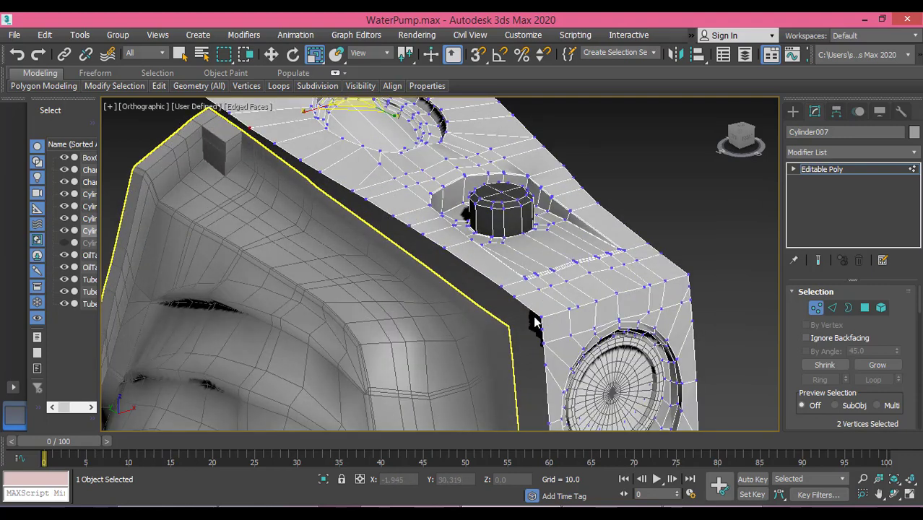
pyautogui.keyDown('alt'); pyautogui.moveTo(402, 272); pyautogui.dragTo(376, 233, button='middle'); pyautogui.keyUp('alt')
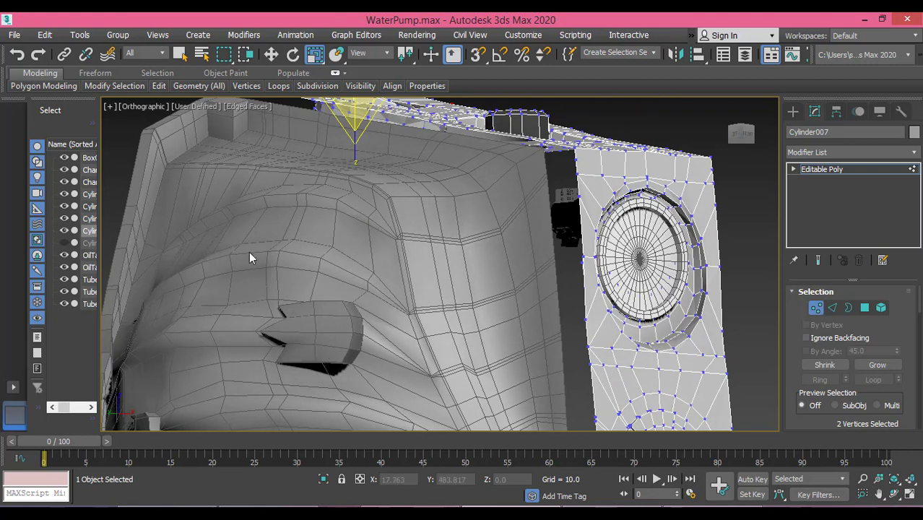
pyautogui.keyDown('alt'); pyautogui.moveTo(437, 269); pyautogui.dragTo(409, 247, button='middle'); pyautogui.keyUp('alt')
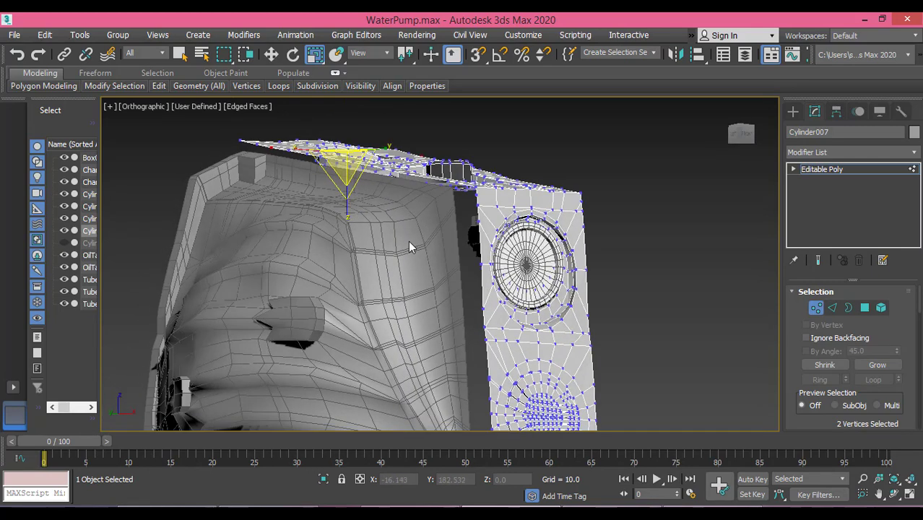